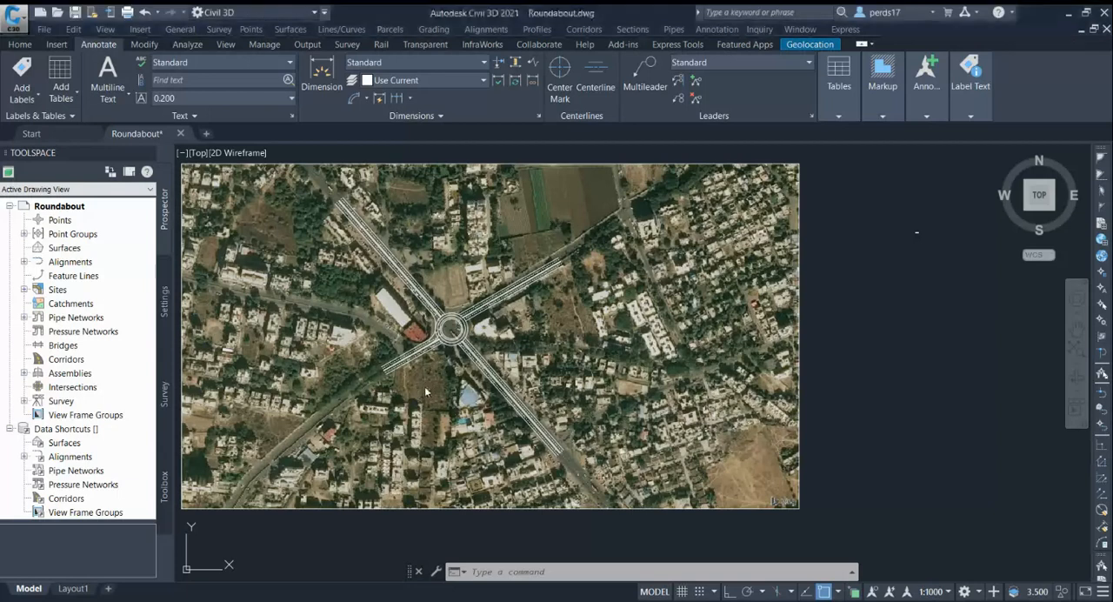
Review the overall roundabout layout on the aerial image and the list of geometric design parameters placed beside it
{"action": "scroll", "coordinate": [433, 356], "scroll_direction": "up", "scroll_amount": 2}
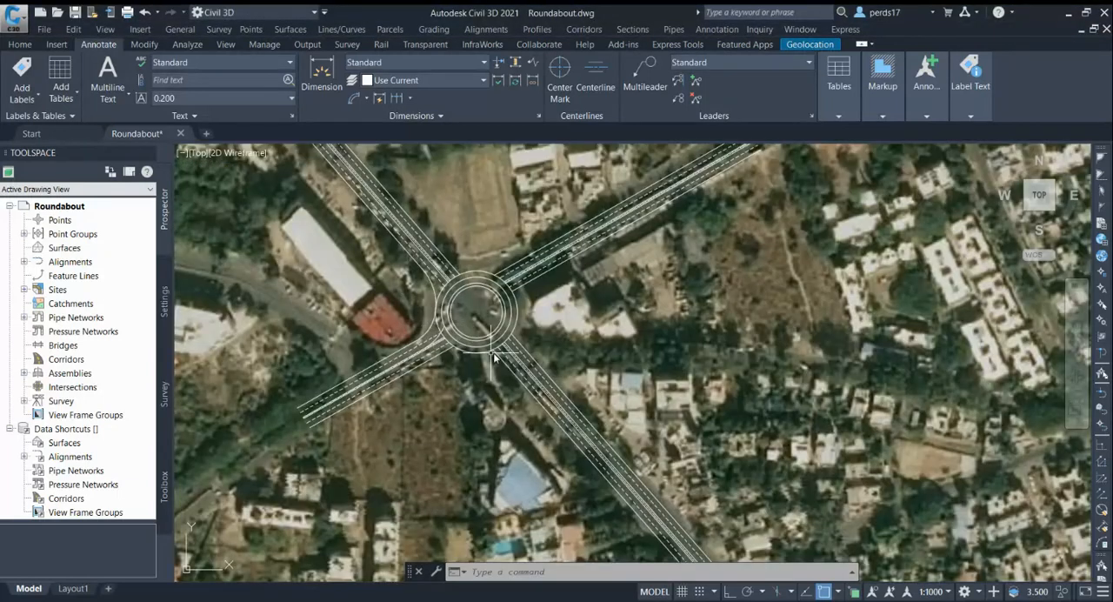
{"action": "scroll", "coordinate": [487, 340], "scroll_direction": "down", "scroll_amount": 4}
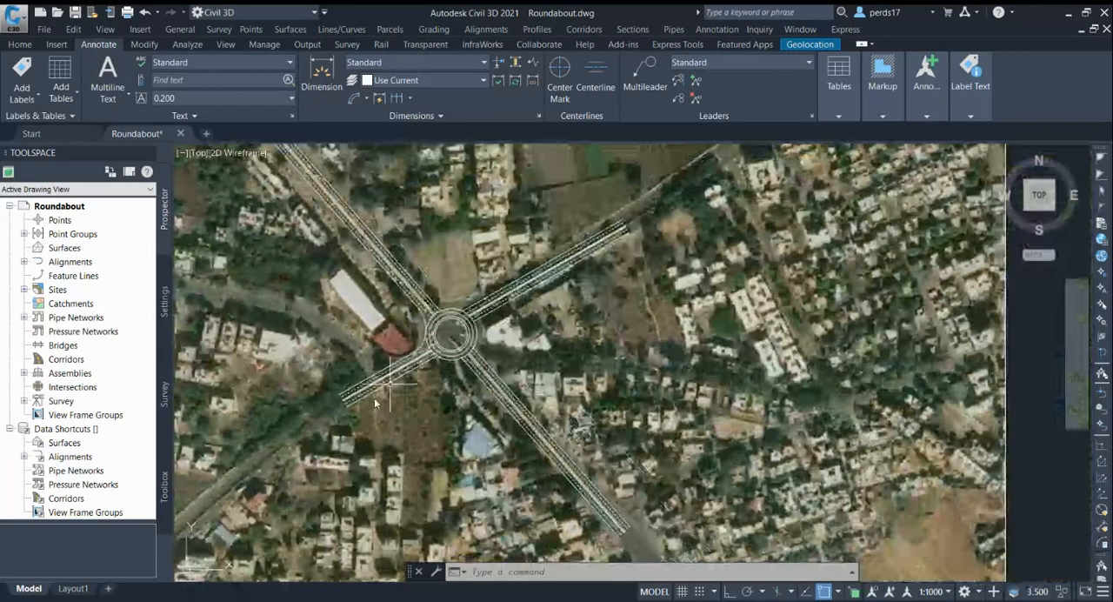
{"action": "scroll", "coordinate": [714, 300], "scroll_direction": "up", "scroll_amount": 8}
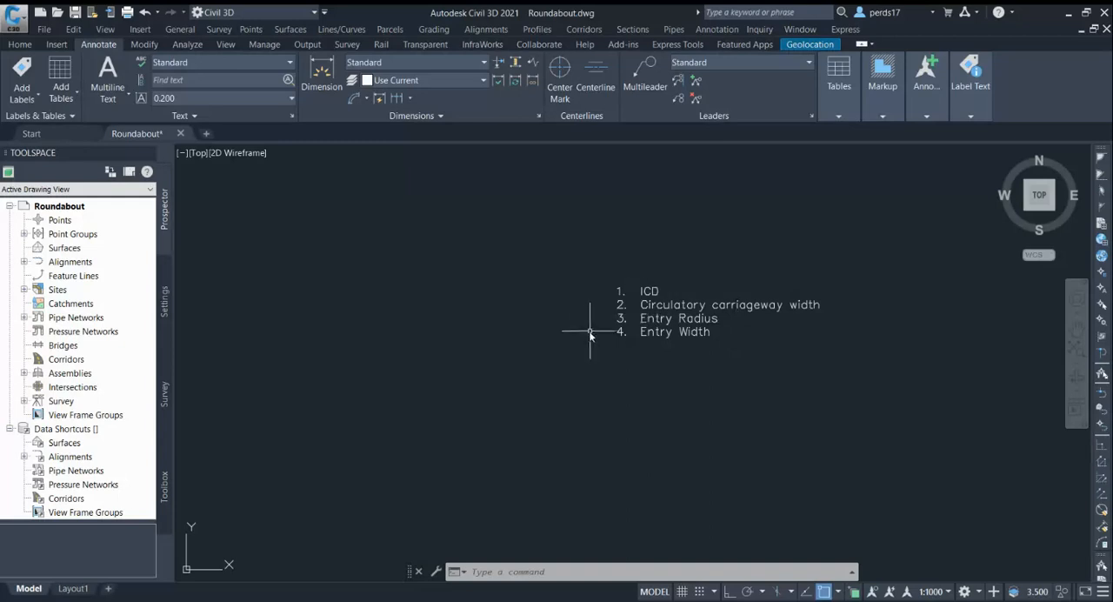
{"action": "scroll", "coordinate": [715, 319], "scroll_direction": "down", "scroll_amount": 8}
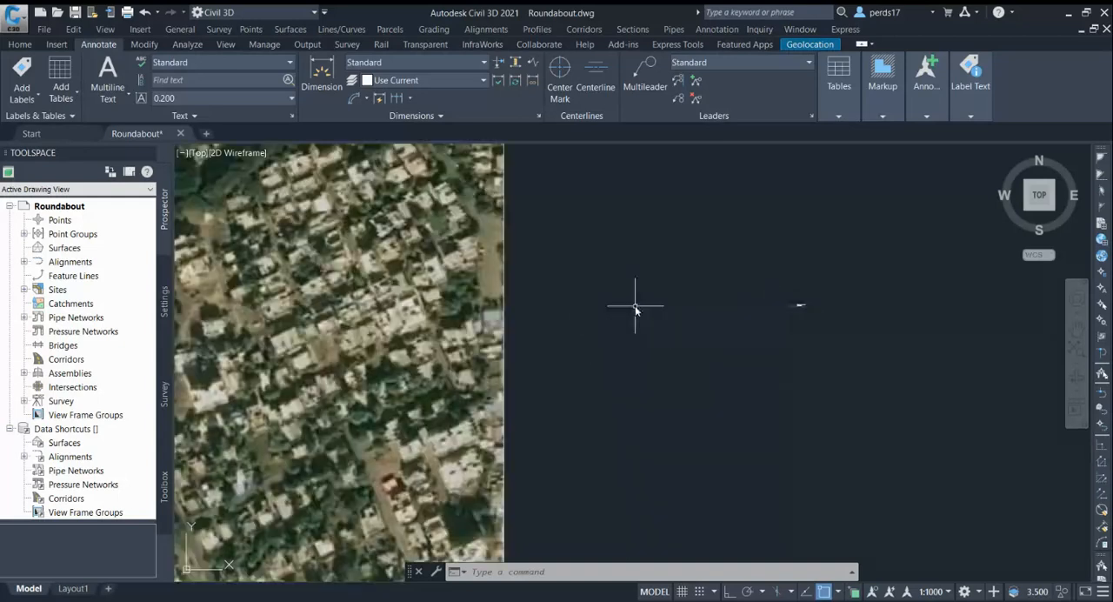
{"action": "scroll", "coordinate": [454, 317], "scroll_direction": "up", "scroll_amount": 10}
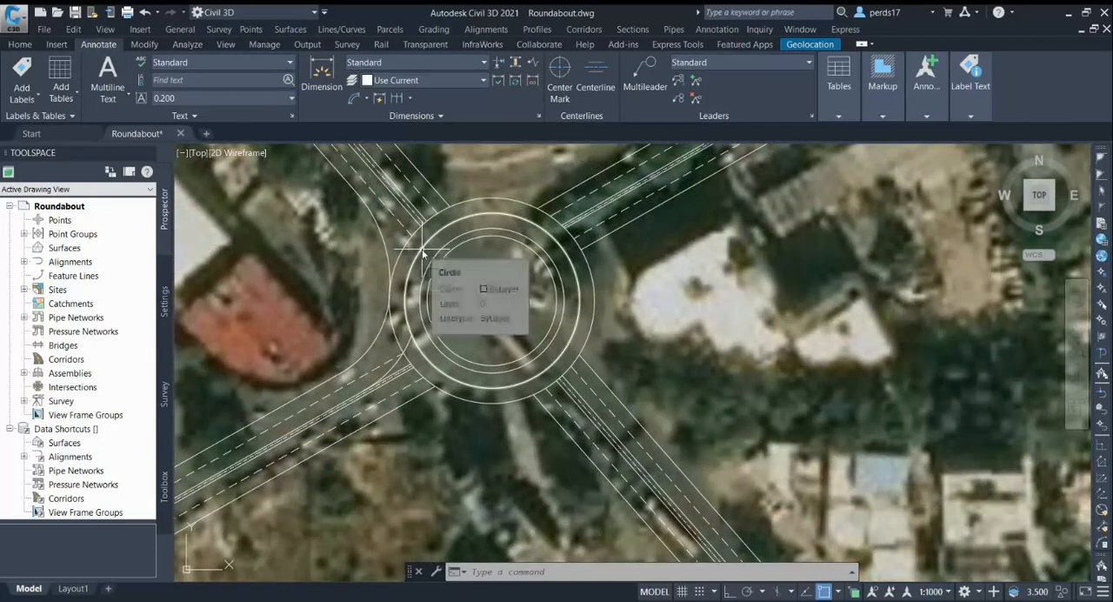
{"action": "scroll", "coordinate": [383, 257], "scroll_direction": "up", "scroll_amount": 2}
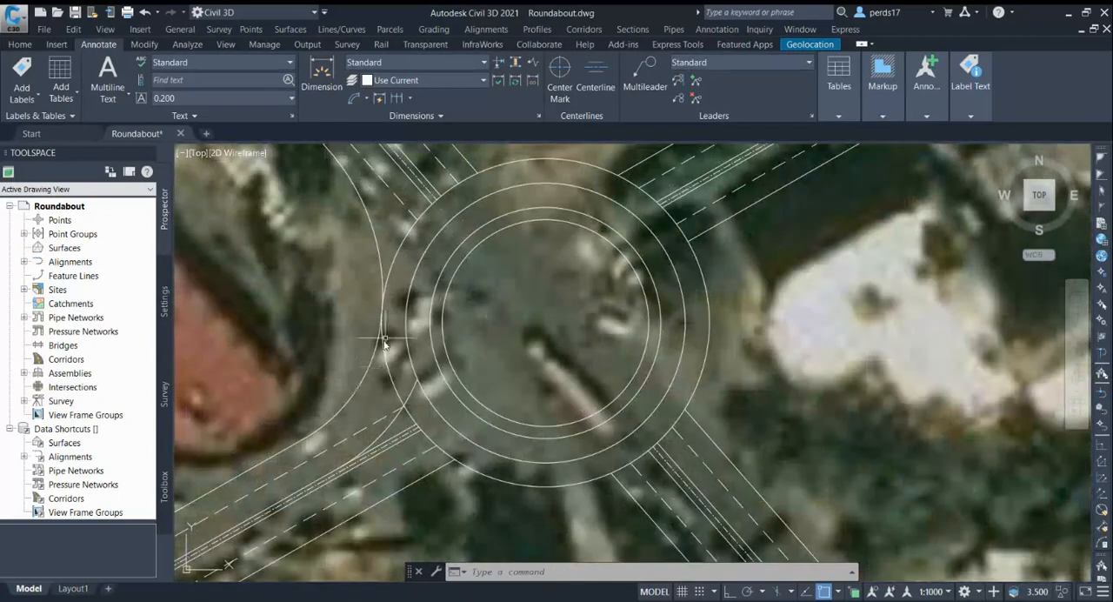
{"action": "scroll", "coordinate": [387, 333], "scroll_direction": "down", "scroll_amount": 6}
{"action": "scroll", "coordinate": [387, 328], "scroll_direction": "up", "scroll_amount": 4}
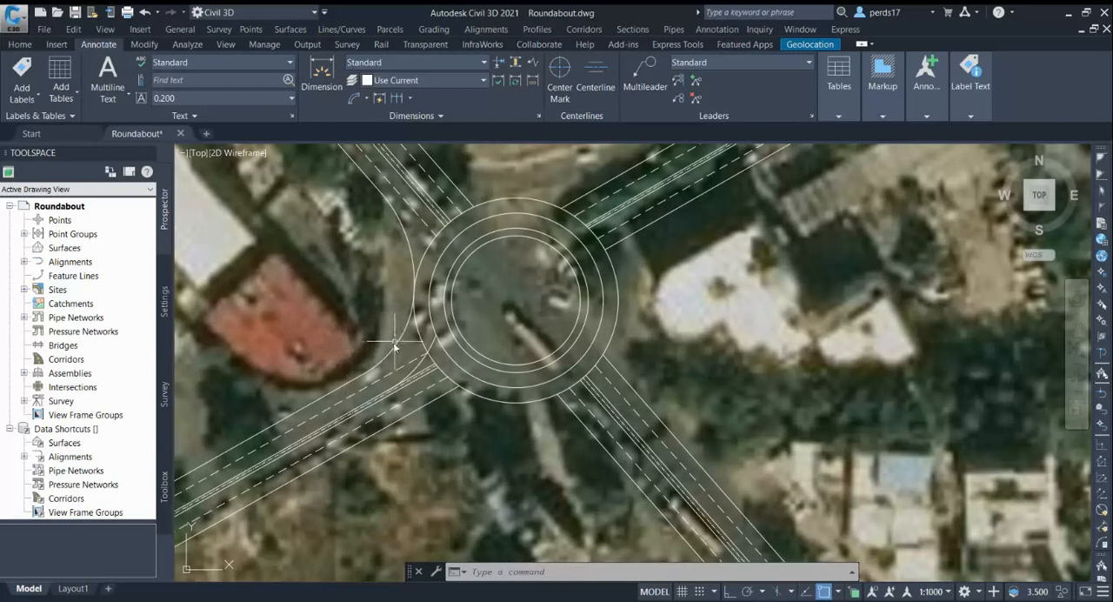
{"action": "scroll", "coordinate": [394, 344], "scroll_direction": "up", "scroll_amount": 2}
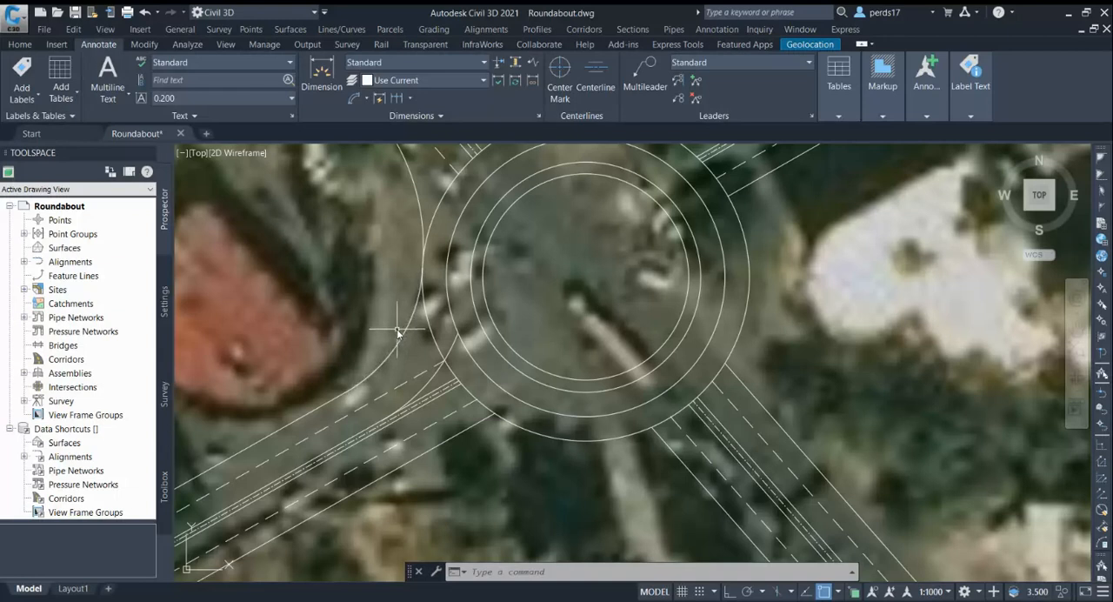
{"action": "scroll", "coordinate": [397, 331], "scroll_direction": "down", "scroll_amount": 10}
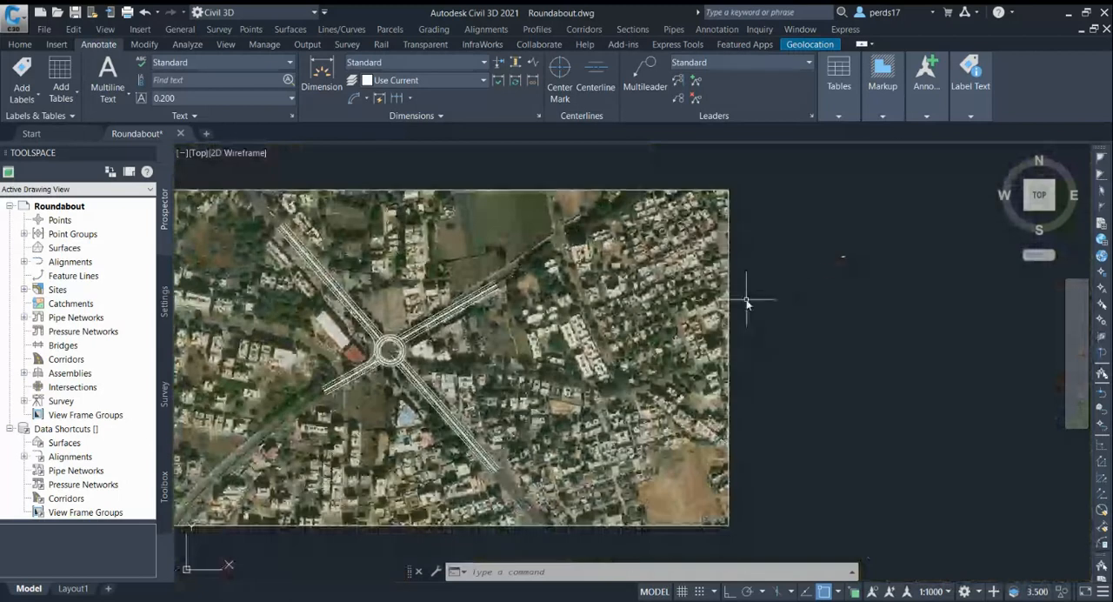
{"action": "scroll", "coordinate": [778, 261], "scroll_direction": "up", "scroll_amount": 10}
{"action": "scroll", "coordinate": [677, 224], "scroll_direction": "up", "scroll_amount": 3}
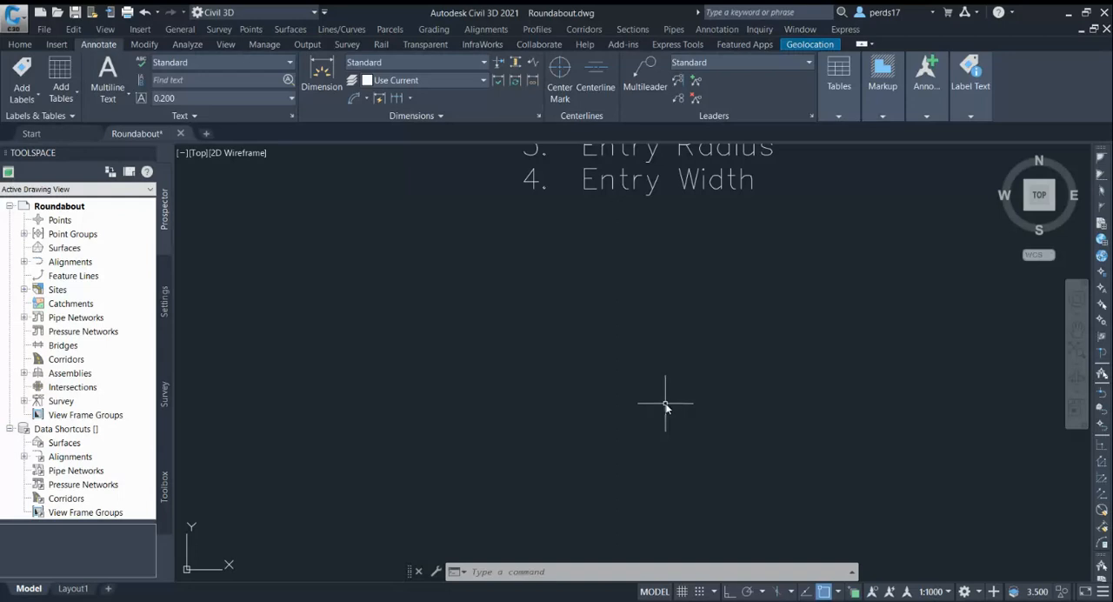
{"action": "scroll", "coordinate": [842, 278], "scroll_direction": "down", "scroll_amount": 13}
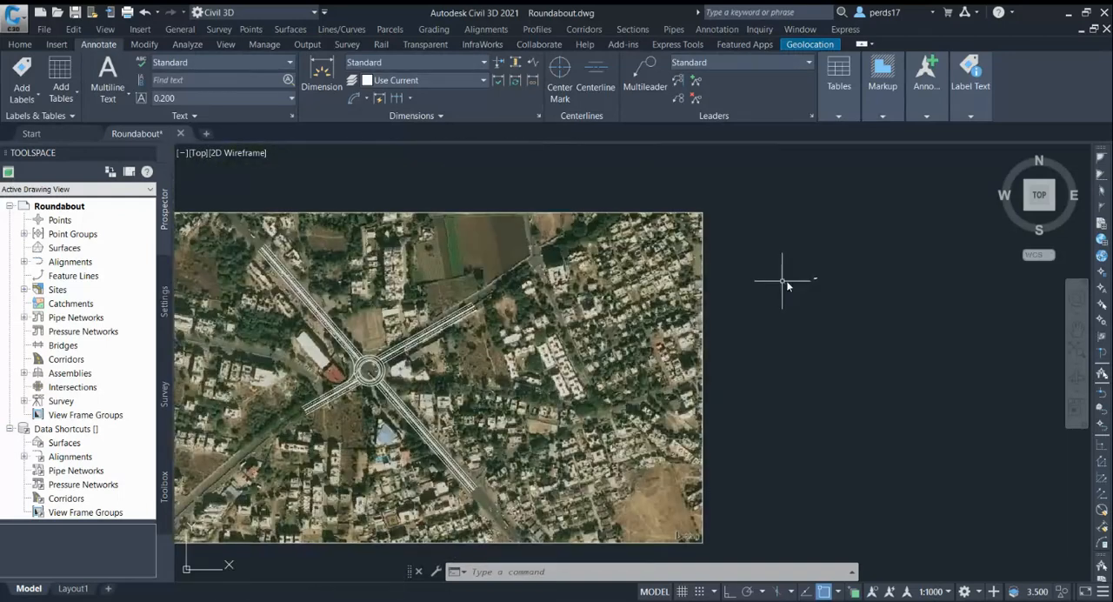
{"action": "scroll", "coordinate": [314, 374], "scroll_direction": "up", "scroll_amount": 6}
{"action": "scroll", "coordinate": [265, 356], "scroll_direction": "up", "scroll_amount": 2}
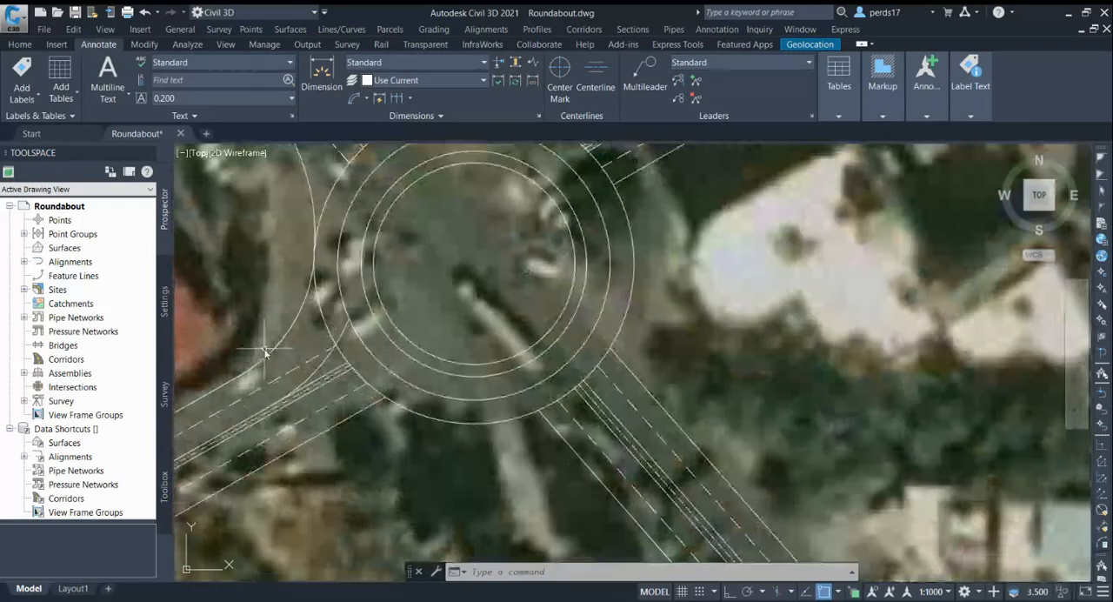
Examine the southwest approach's entry curves and lane lines where they meet the roundabout's circles
{"action": "scroll", "coordinate": [283, 341], "scroll_direction": "up", "scroll_amount": 2}
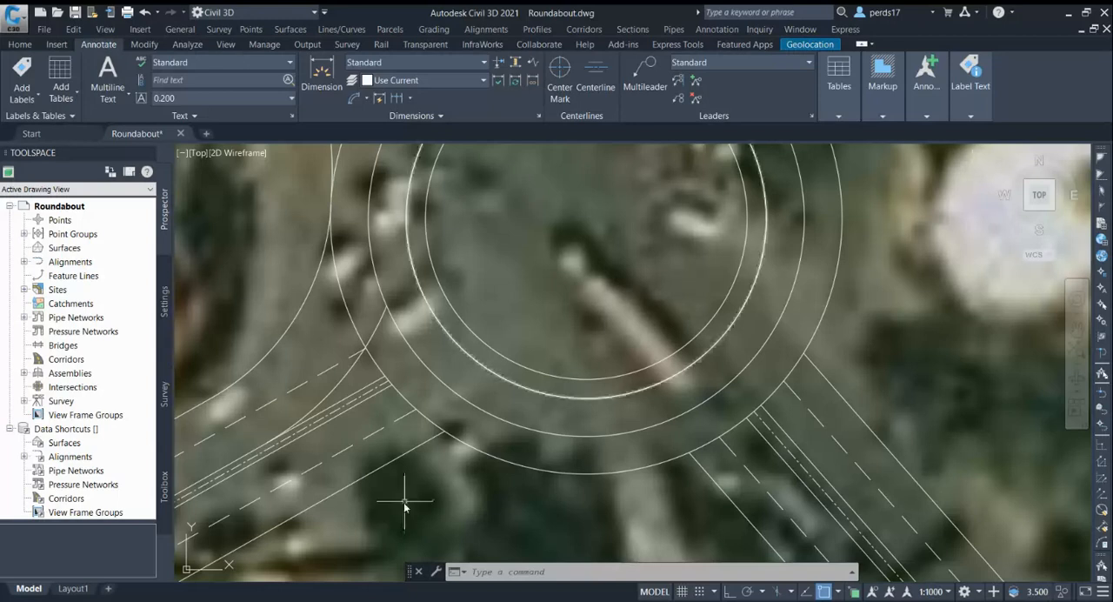
{"action": "scroll", "coordinate": [592, 300], "scroll_direction": "down", "scroll_amount": 2}
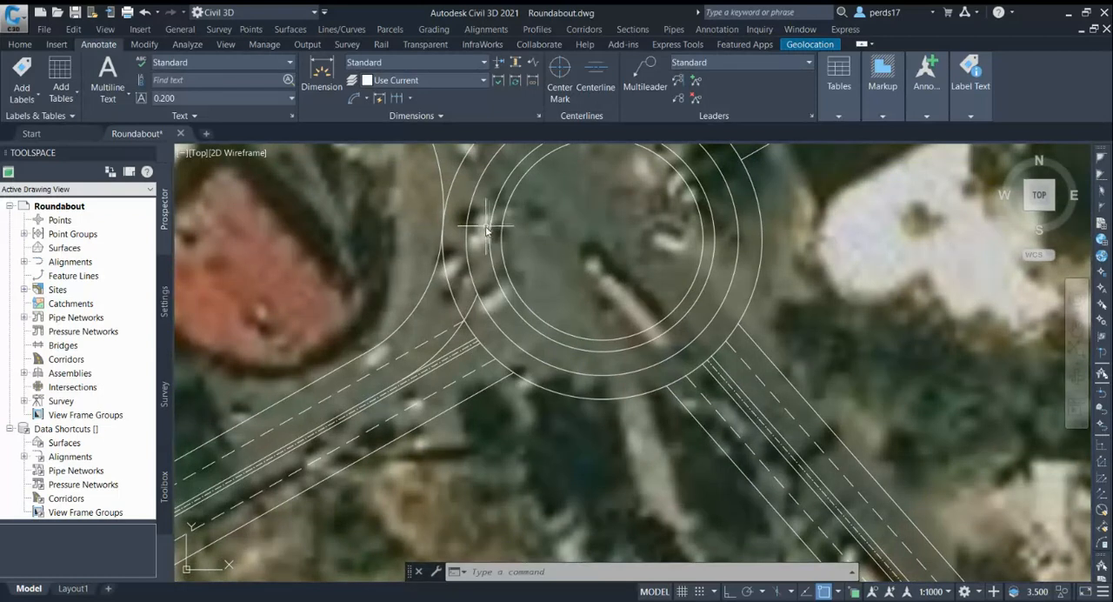
{"action": "scroll", "coordinate": [395, 387], "scroll_direction": "up", "scroll_amount": 2}
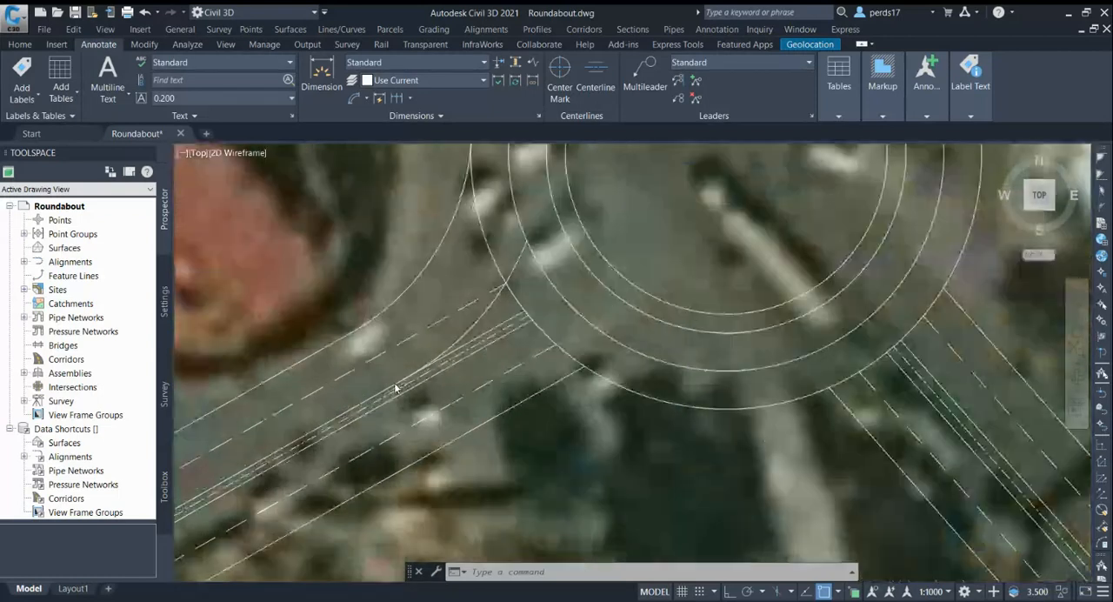
{"action": "scroll", "coordinate": [396, 388], "scroll_direction": "up", "scroll_amount": 2}
{"action": "scroll", "coordinate": [396, 388], "scroll_direction": "down", "scroll_amount": 1}
{"action": "scroll", "coordinate": [390, 394], "scroll_direction": "down", "scroll_amount": 1}
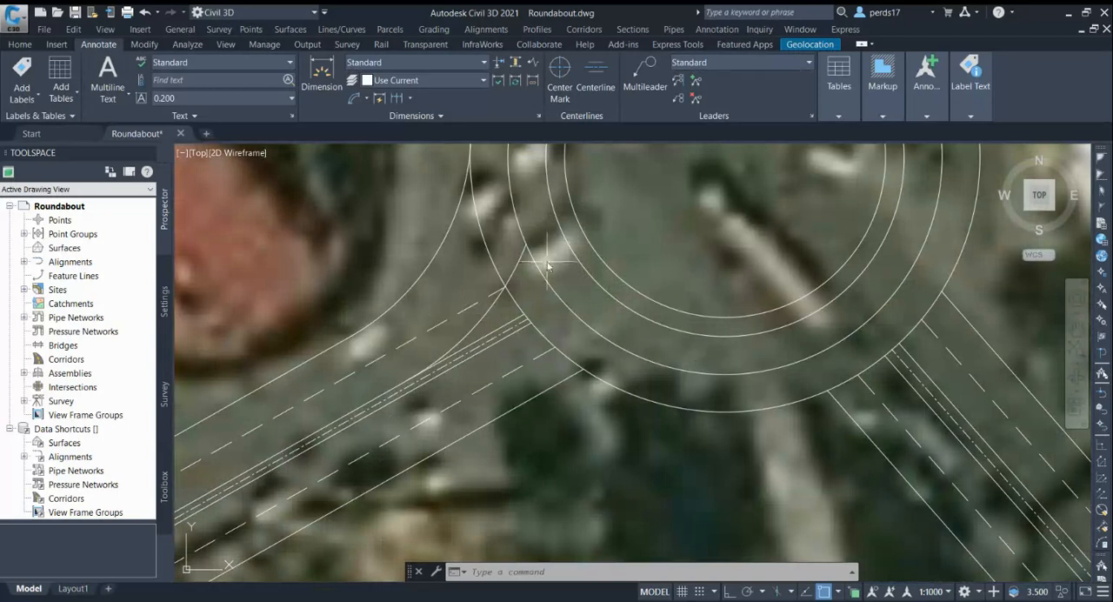
{"action": "scroll", "coordinate": [658, 260], "scroll_direction": "down", "scroll_amount": 3}
{"action": "scroll", "coordinate": [648, 296], "scroll_direction": "down", "scroll_amount": 4}
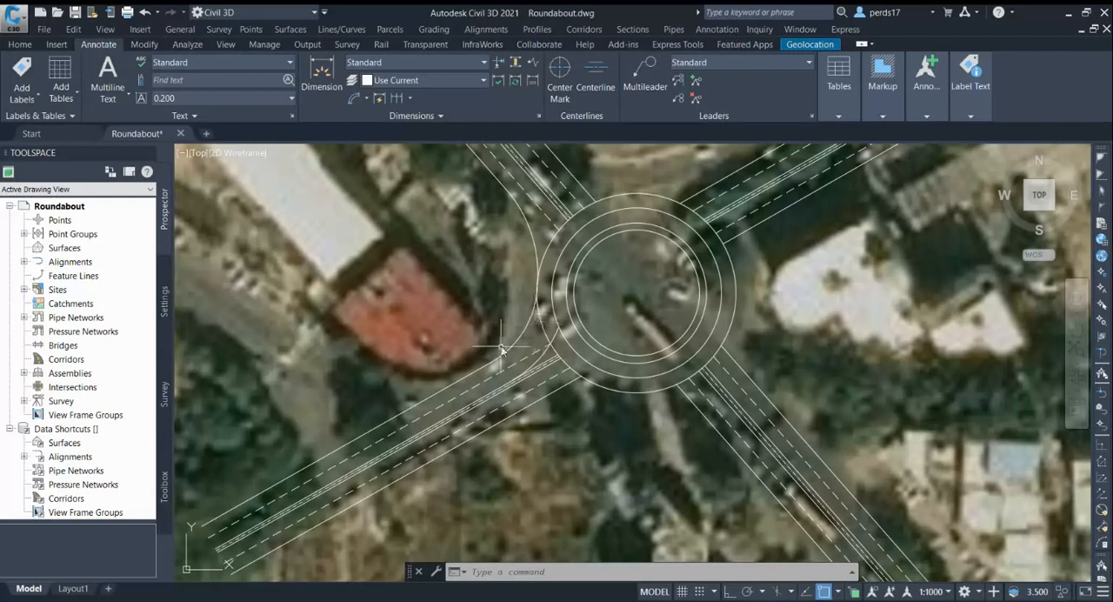
{"action": "scroll", "coordinate": [509, 363], "scroll_direction": "up", "scroll_amount": 2}
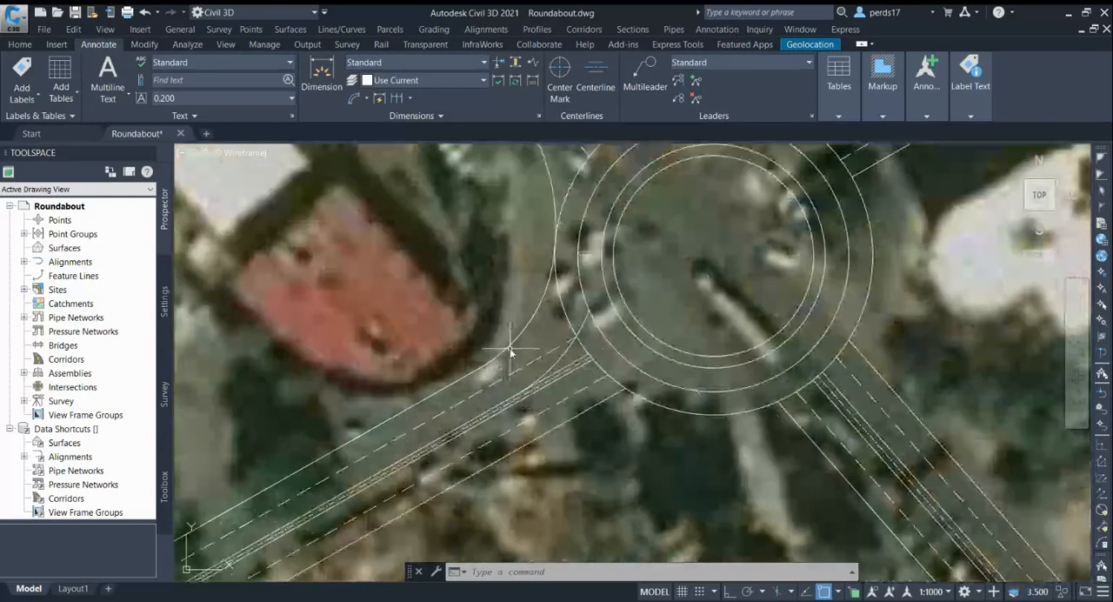
{"action": "scroll", "coordinate": [514, 369], "scroll_direction": "up", "scroll_amount": 2}
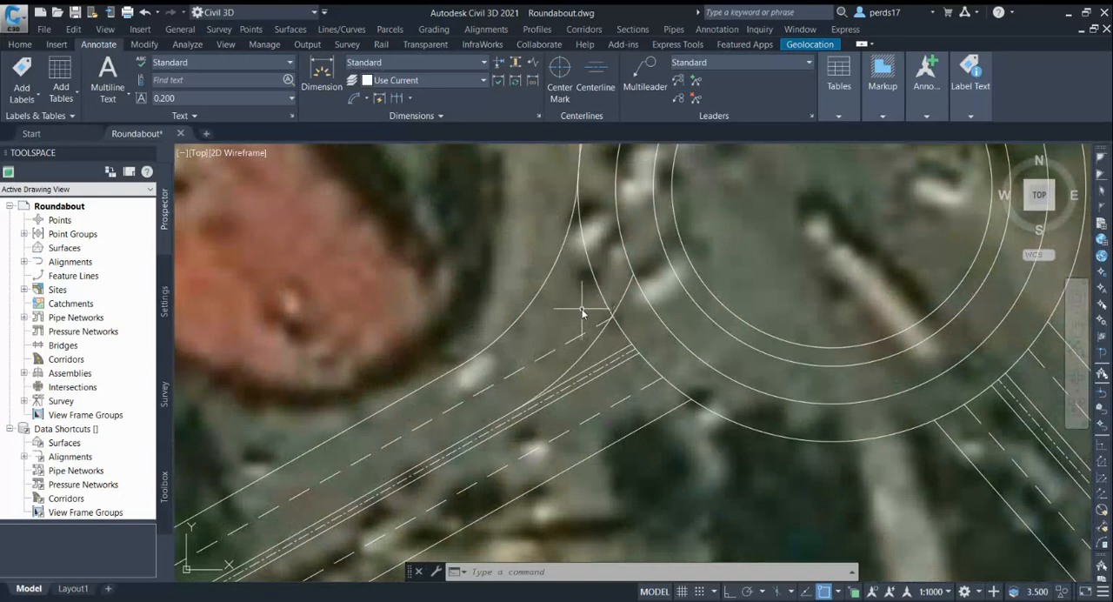
{"action": "scroll", "coordinate": [599, 330], "scroll_direction": "up", "scroll_amount": 2}
{"action": "scroll", "coordinate": [641, 288], "scroll_direction": "down", "scroll_amount": 2}
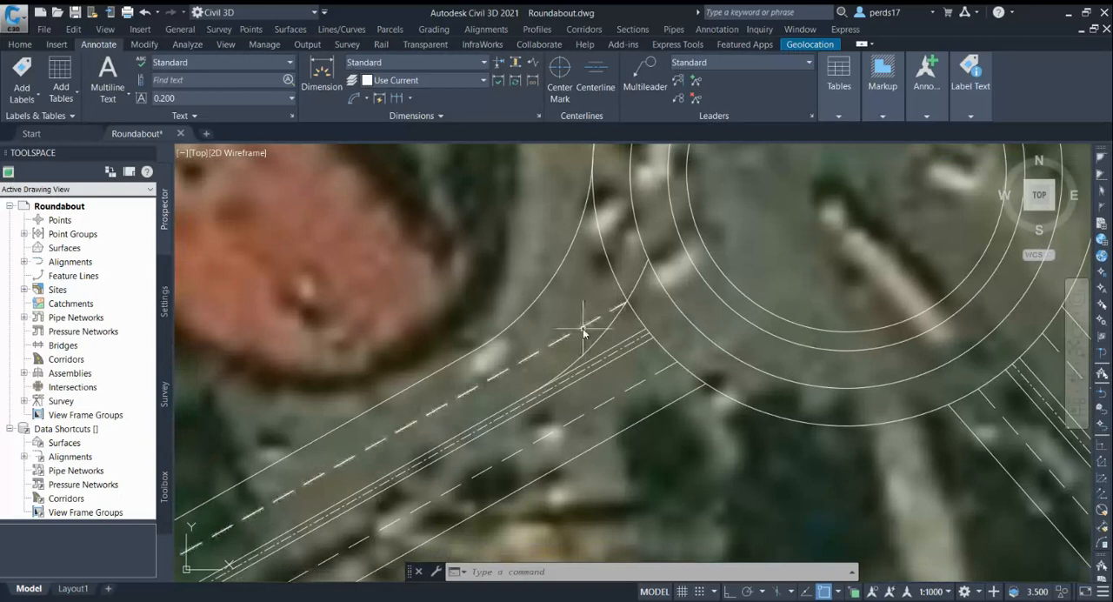
Offset the southwest approach's inner entry arc by 7 toward the outer kerb curve
{"action": "type", "text": "o"}
{"action": "key", "text": "Return"}
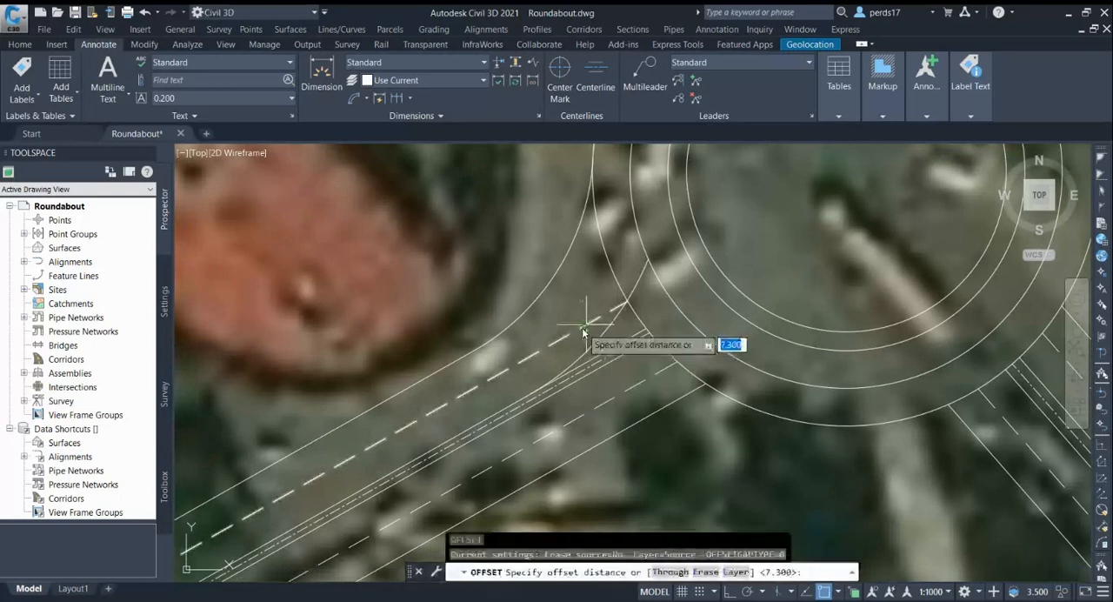
{"action": "type", "text": "7"}
{"action": "key", "text": "Return"}
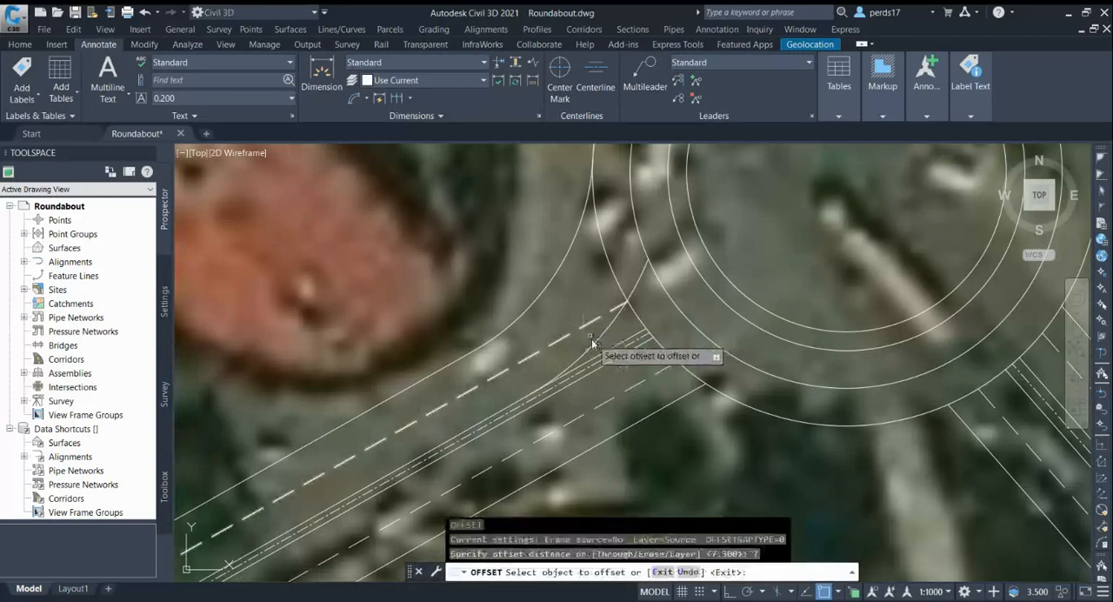
{"action": "left_click", "coordinate": [595, 350]}
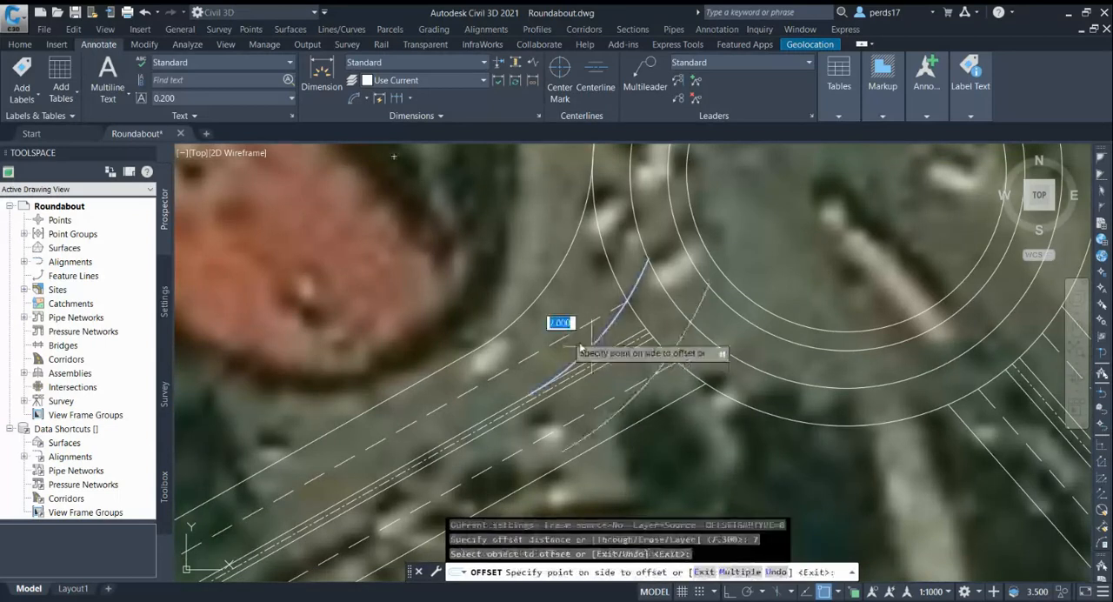
{"action": "left_click", "coordinate": [545, 333]}
{"action": "key", "text": "Escape"}
Draw a polyline across the southwest entry from the inner arc's intersection with the outer circle to the outer kerb arc
{"action": "scroll", "coordinate": [600, 305], "scroll_direction": "up", "scroll_amount": 3}
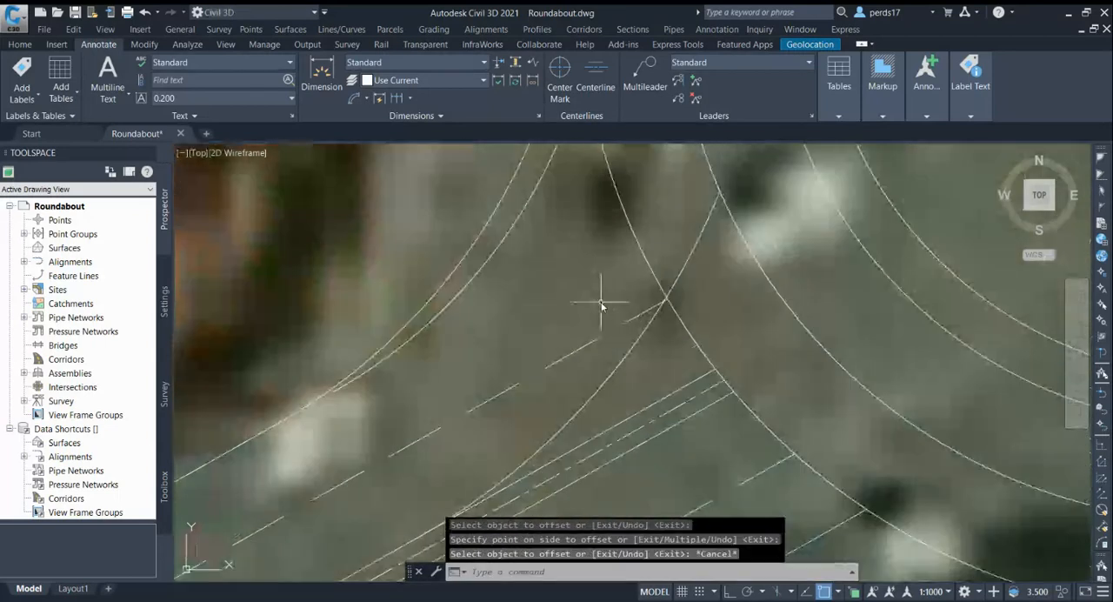
{"action": "type", "text": "pl"}
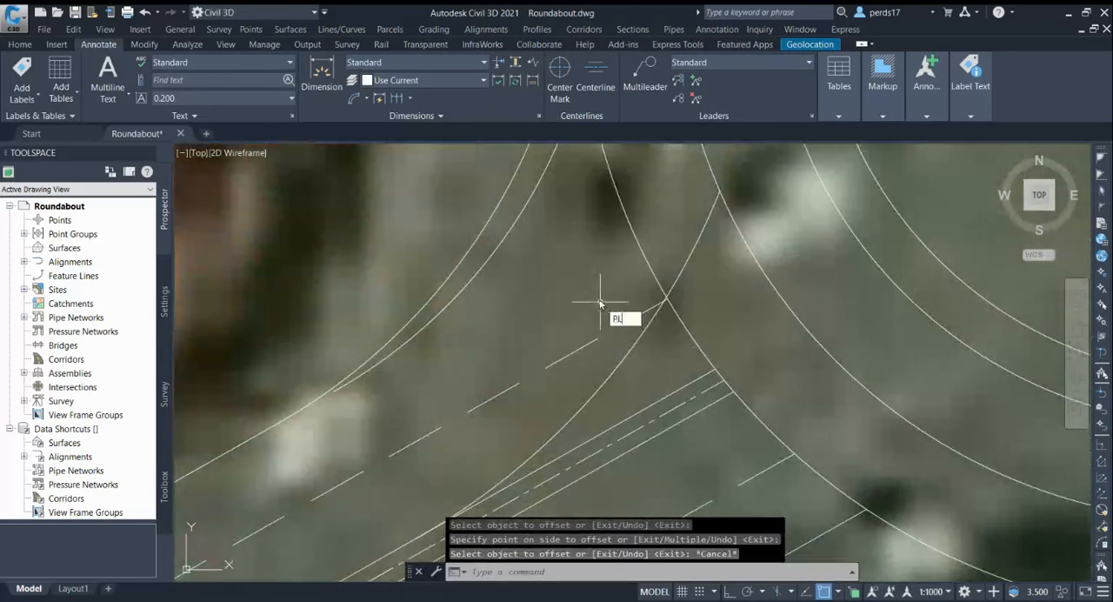
{"action": "key", "text": "Return"}
{"action": "scroll", "coordinate": [669, 300], "scroll_direction": "up", "scroll_amount": 3}
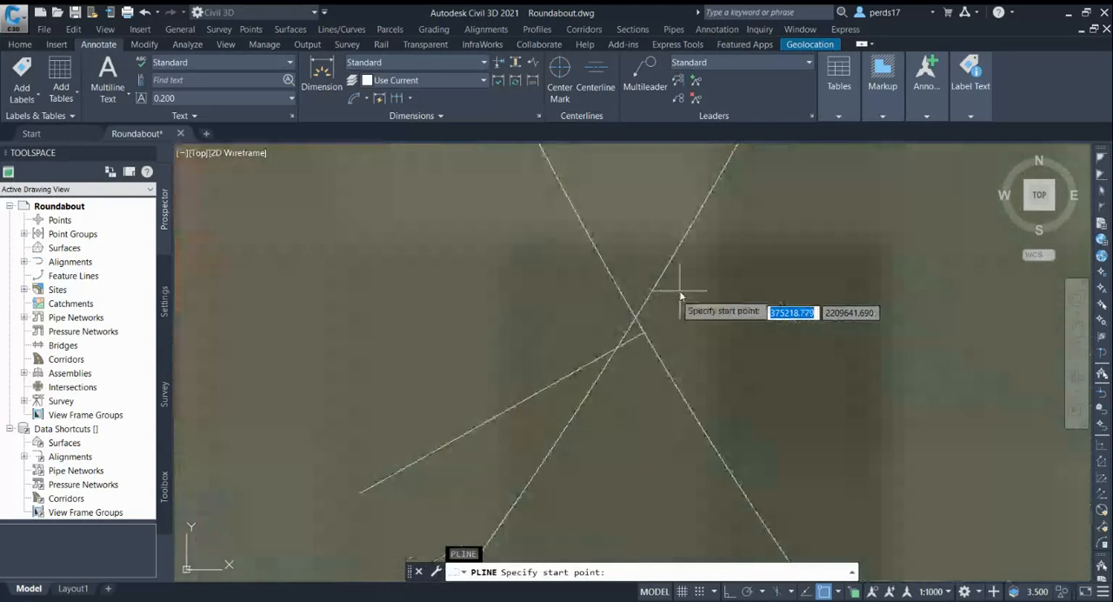
{"action": "left_click", "coordinate": [616, 328]}
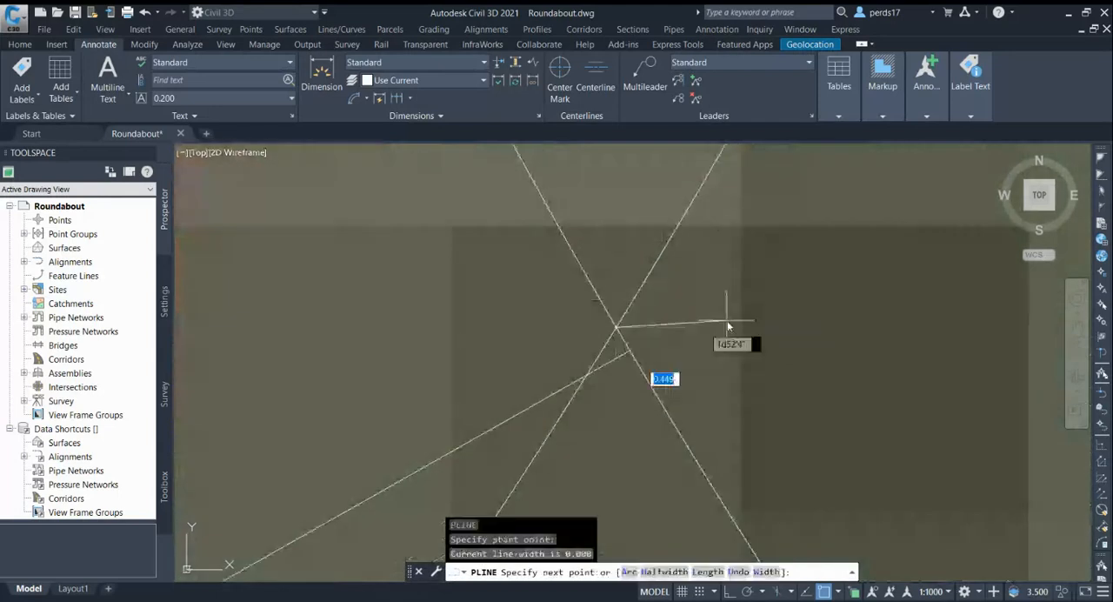
{"action": "scroll", "coordinate": [691, 372], "scroll_direction": "up", "scroll_amount": 3}
{"action": "scroll", "coordinate": [648, 324], "scroll_direction": "down", "scroll_amount": 3}
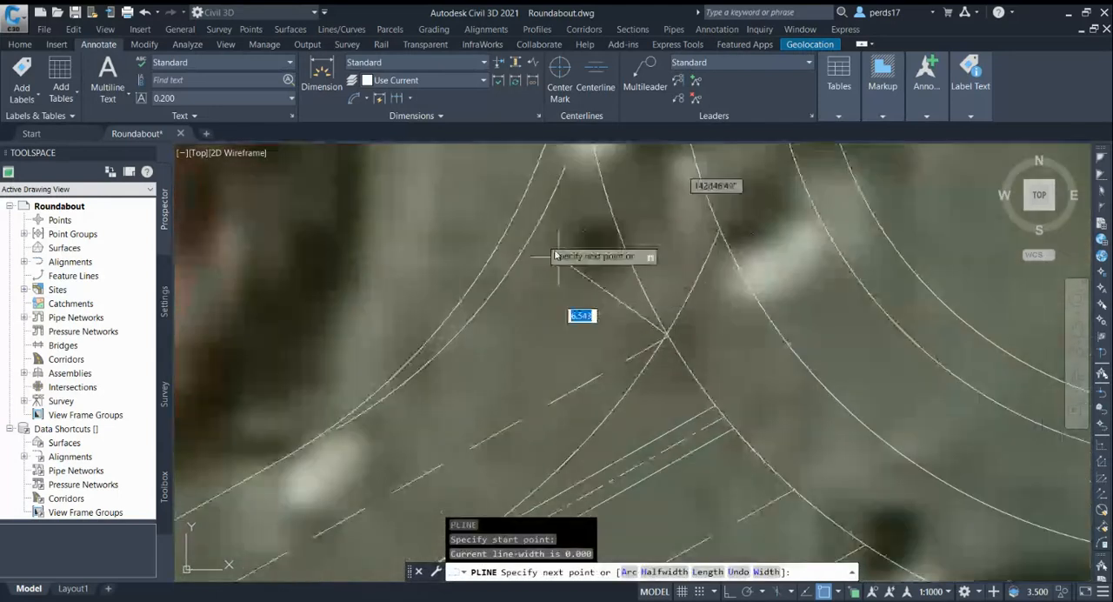
{"action": "left_click", "coordinate": [501, 242]}
{"action": "key", "text": "Escape"}
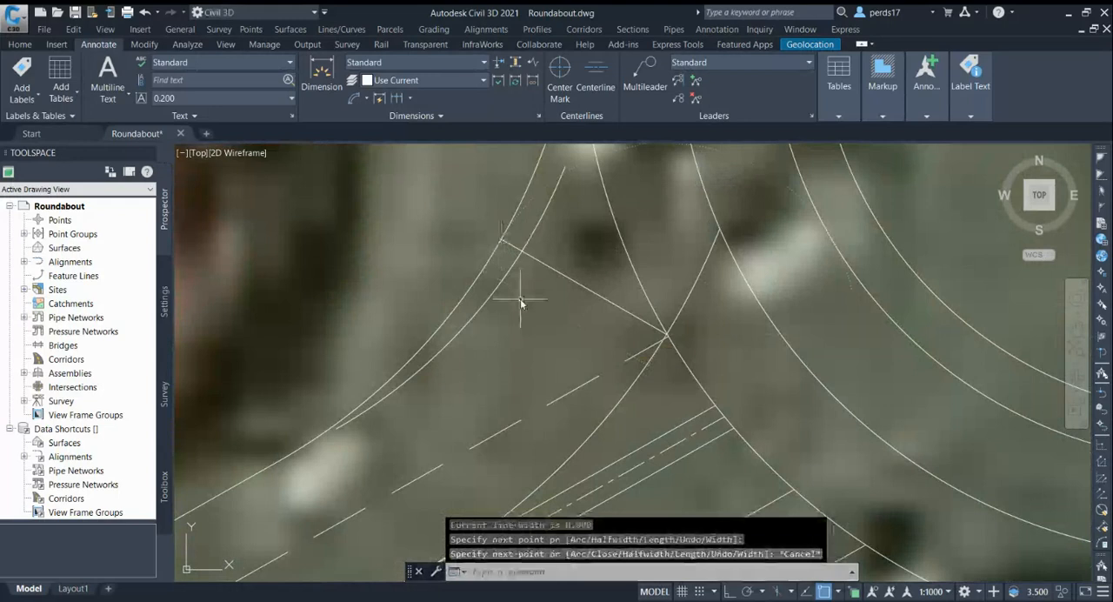
Trim the entry-width polyline so only the short piece between the kerb arc and the offset arc remains
{"action": "type", "text": "tr"}
{"action": "key", "text": "Return"}
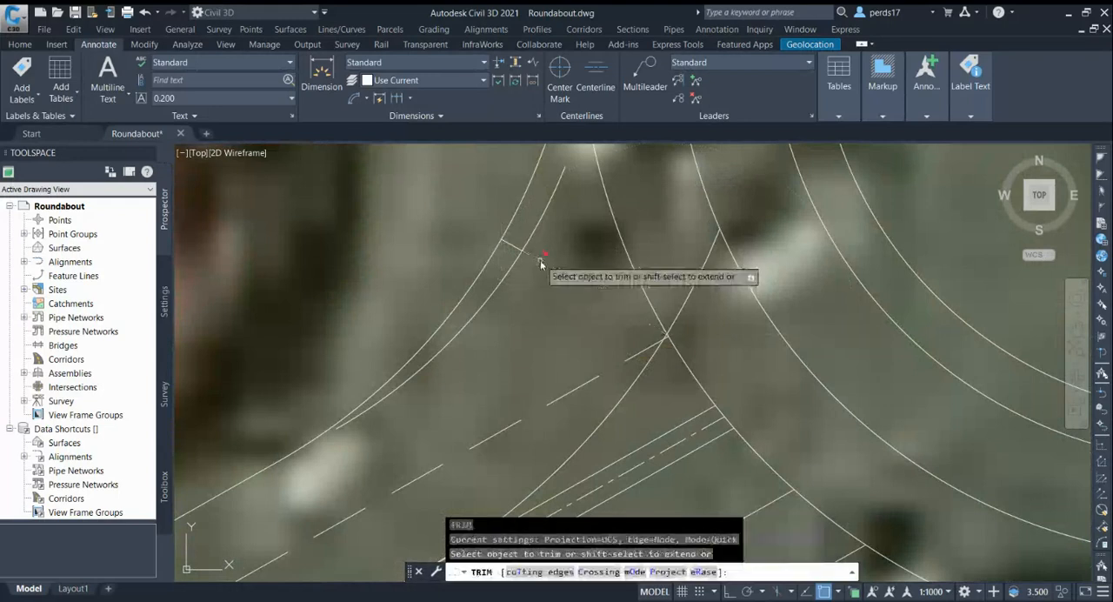
{"action": "left_click", "coordinate": [537, 257]}
{"action": "key", "text": "Escape"}
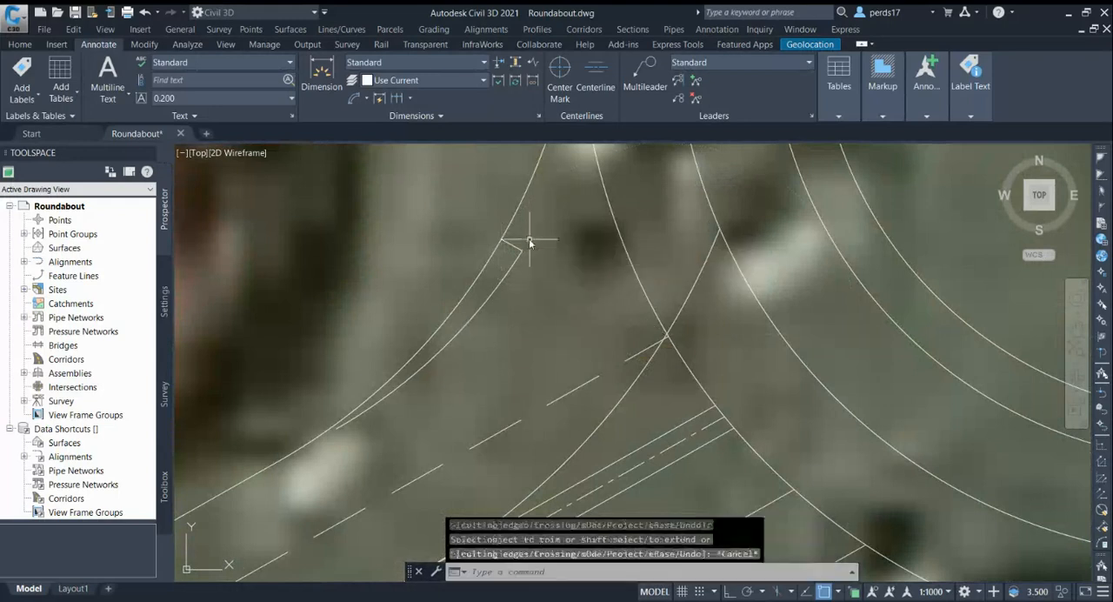
Copy the outer kerb arc from the short line's end on the kerb to its other end on the offset arc
{"action": "left_click", "coordinate": [510, 224]}
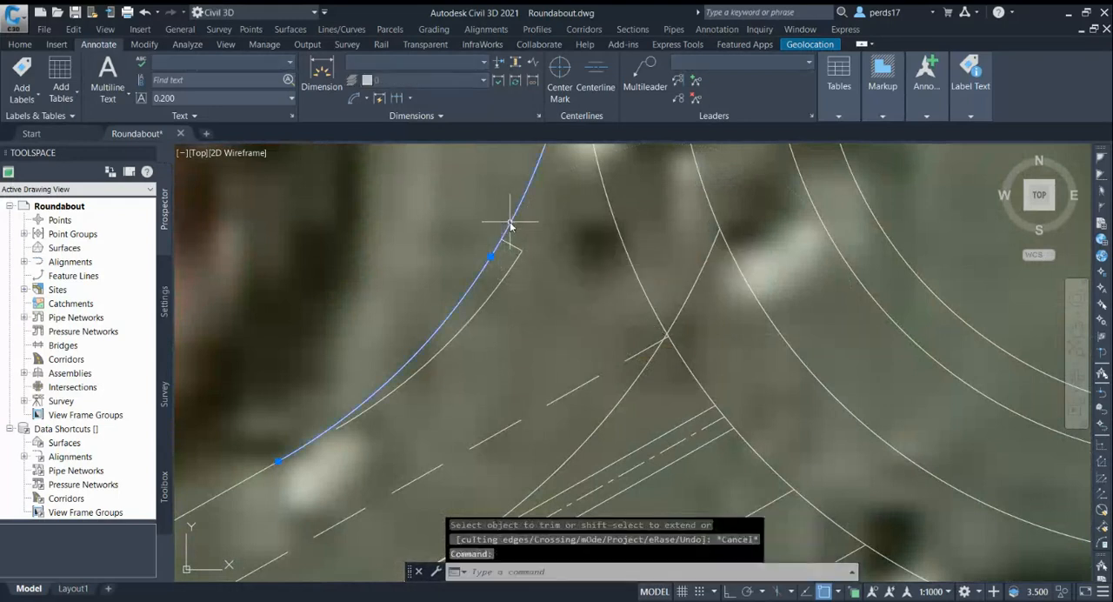
{"action": "type", "text": "co"}
{"action": "key", "text": "Return"}
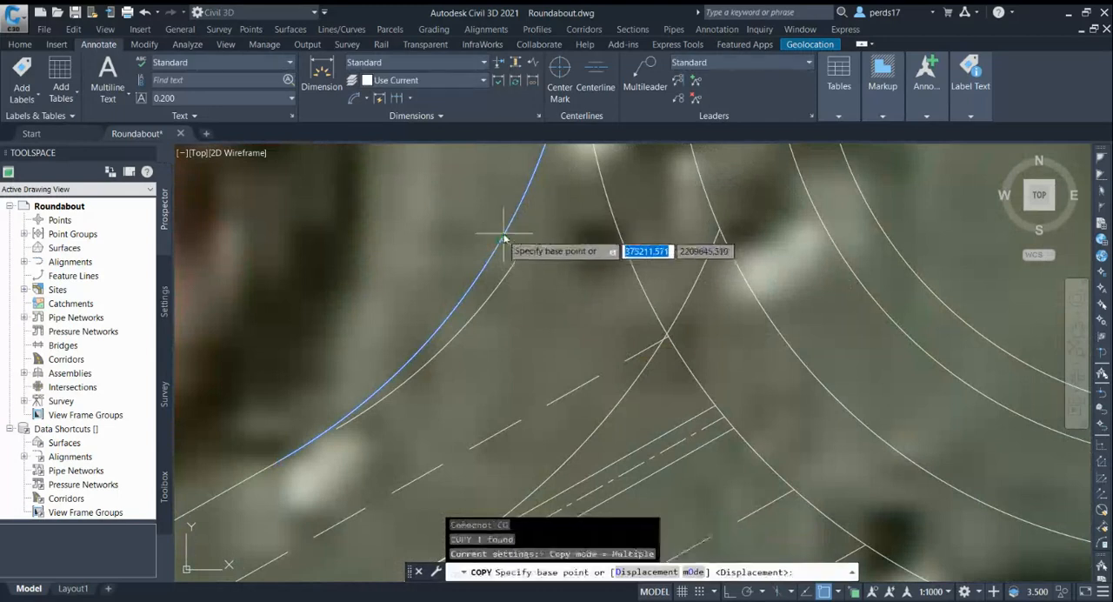
{"action": "left_click", "coordinate": [501, 243]}
{"action": "scroll", "coordinate": [512, 247], "scroll_direction": "up", "scroll_amount": 2}
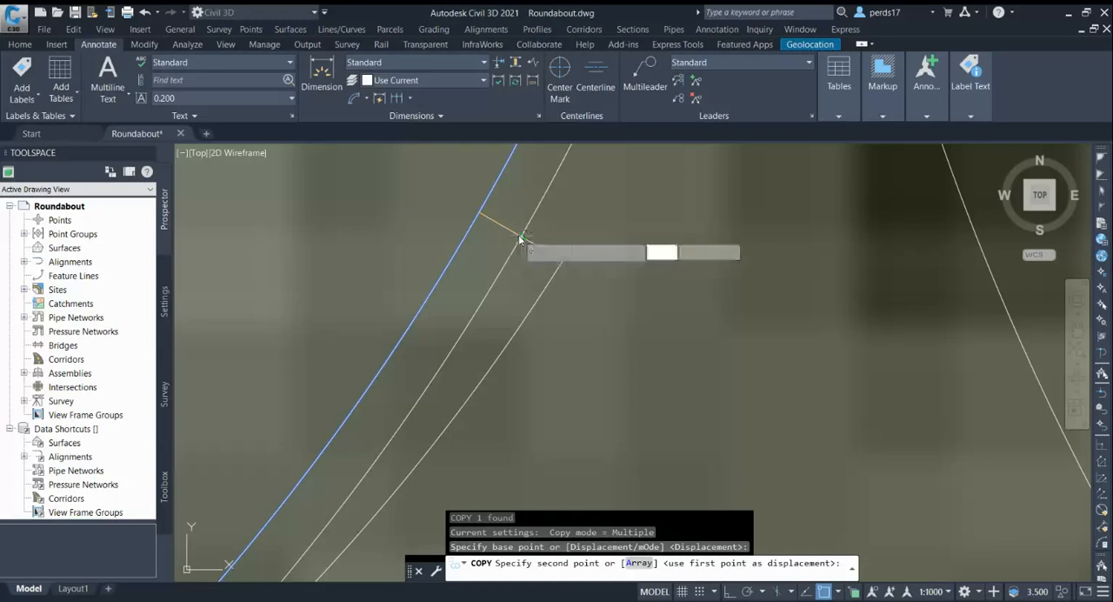
{"action": "left_click", "coordinate": [520, 236]}
{"action": "key", "text": "Escape"}
{"action": "scroll", "coordinate": [609, 199], "scroll_direction": "down", "scroll_amount": 4}
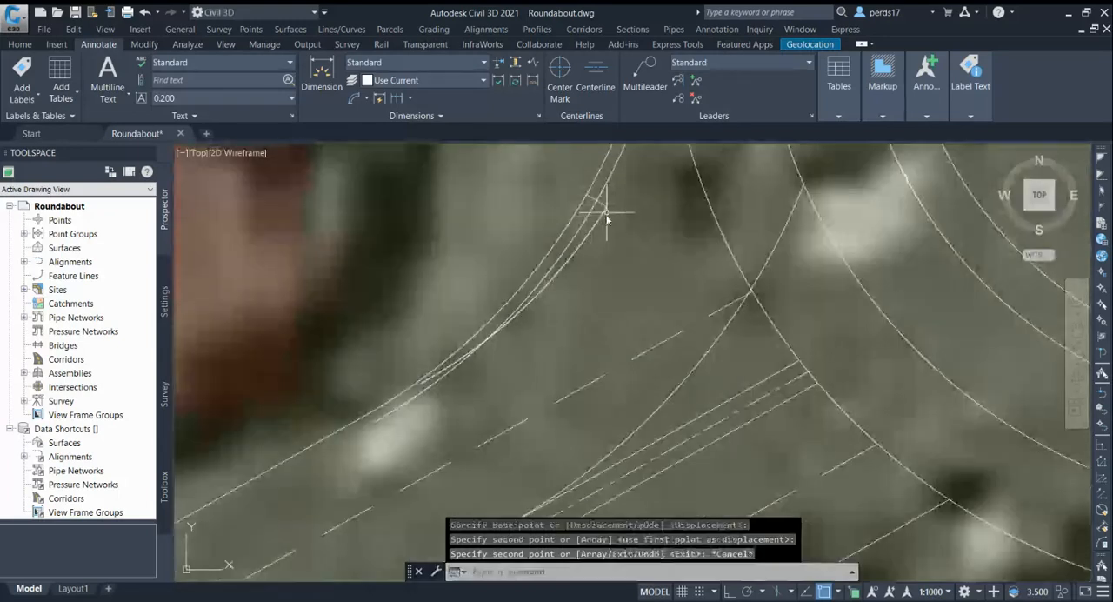
Trim the middle arc beside the southwest kerb to the piece between the short entry-width line and its crossing with the adjacent arc
{"action": "scroll", "coordinate": [609, 209], "scroll_direction": "up", "scroll_amount": 2}
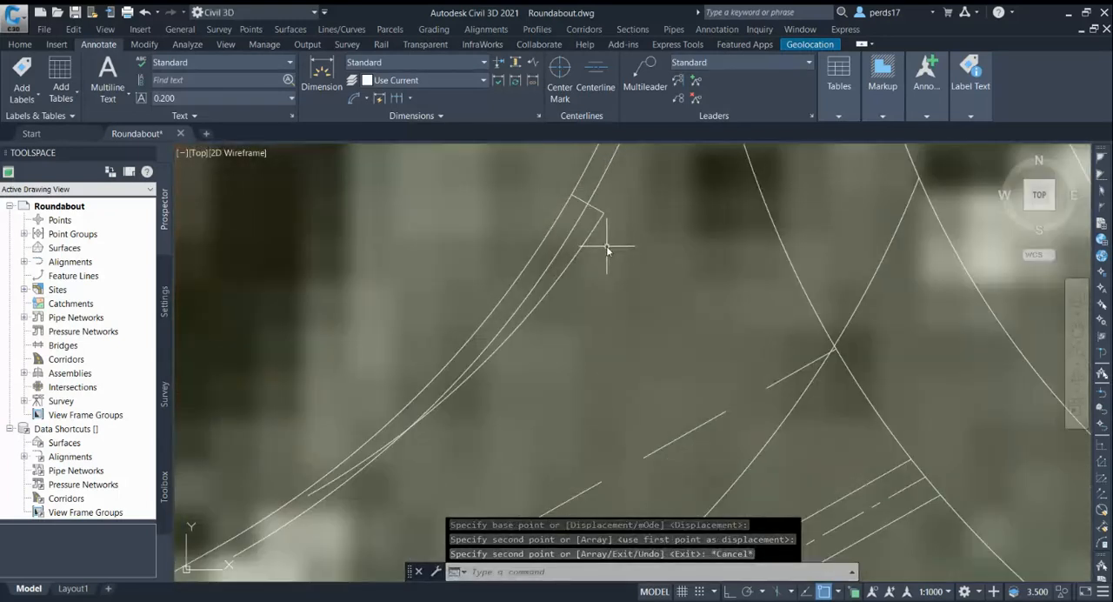
{"action": "type", "text": "tr"}
{"action": "key", "text": "Return"}
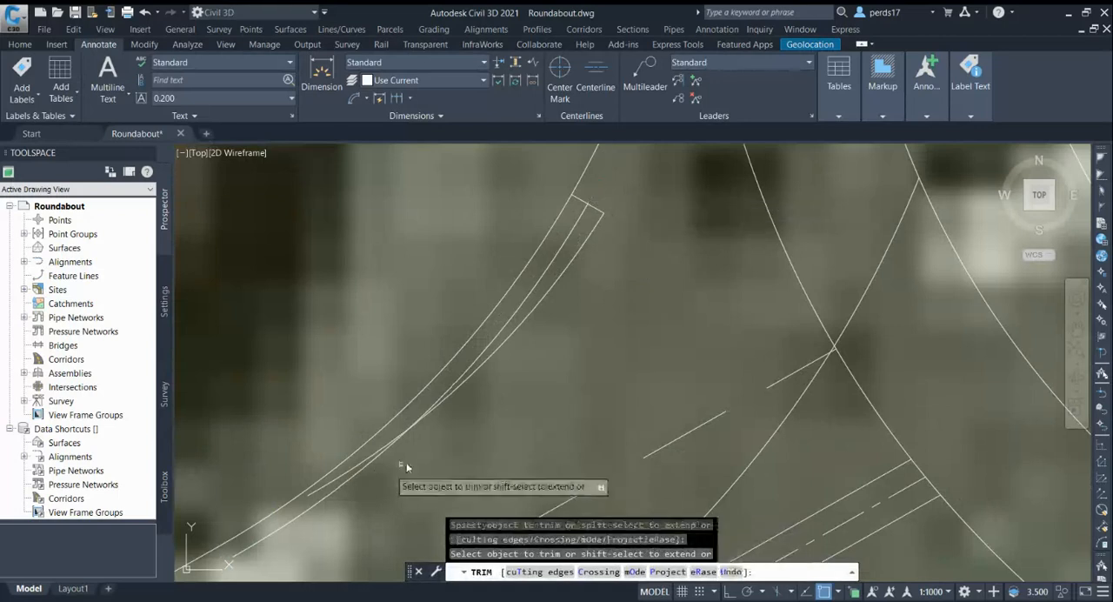
{"action": "key", "text": "Escape"}
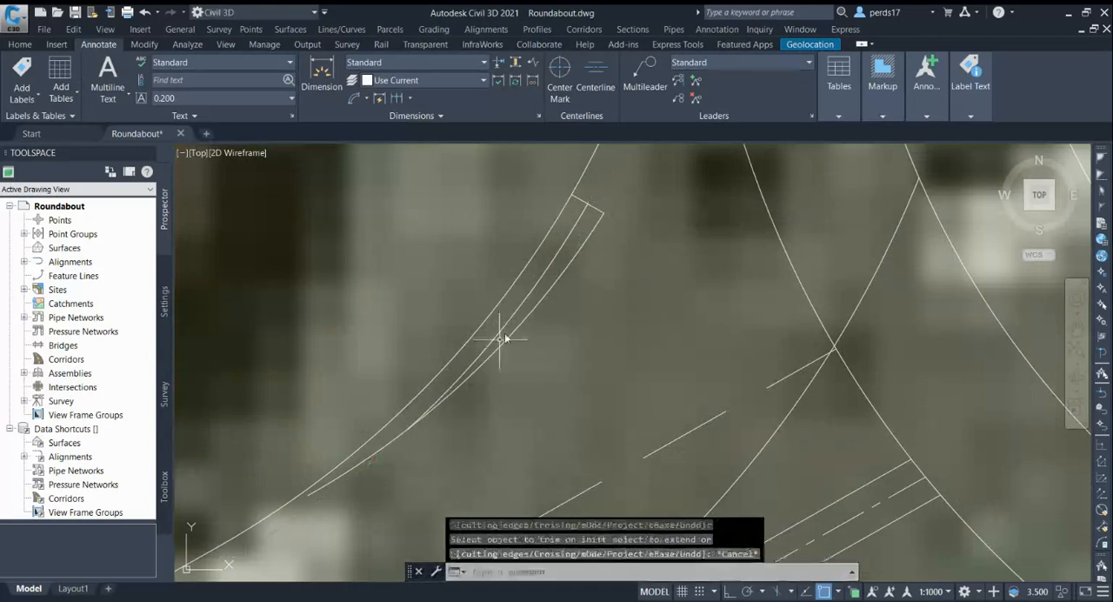
Add an arc length dimension to the trimmed middle arc and place it outside the kerb curve
{"action": "left_click", "coordinate": [509, 320]}
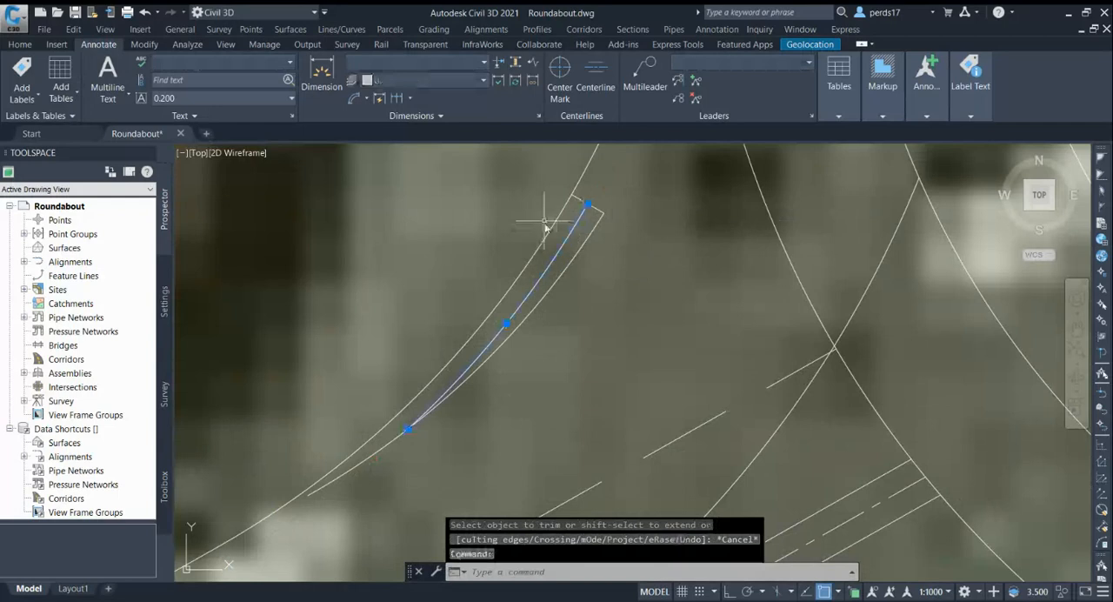
{"action": "left_click", "coordinate": [23, 45]}
{"action": "left_click", "coordinate": [111, 48]}
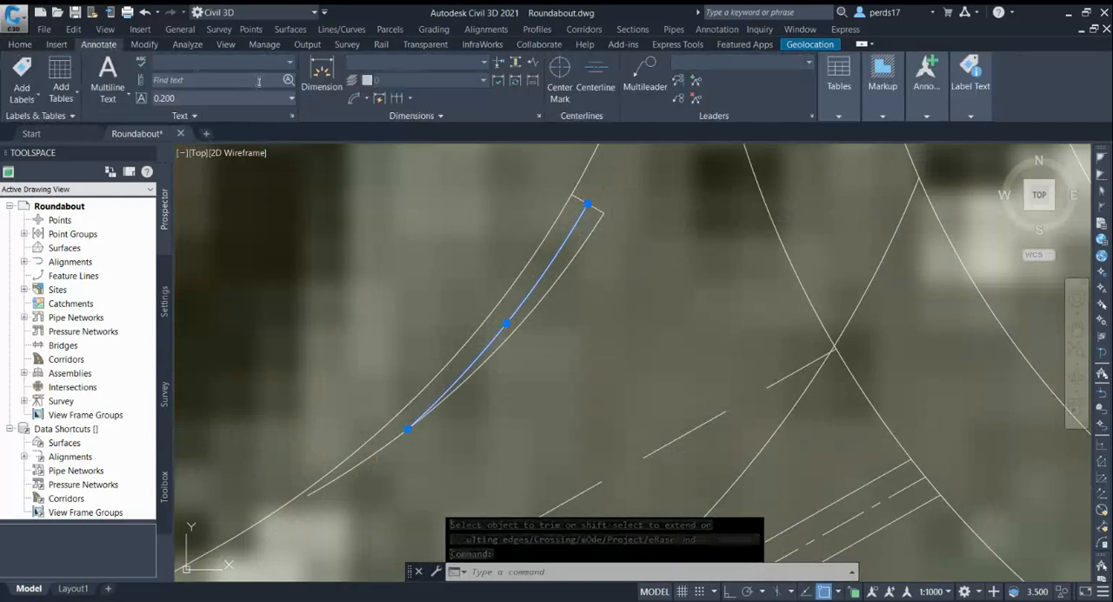
{"action": "left_click", "coordinate": [355, 98]}
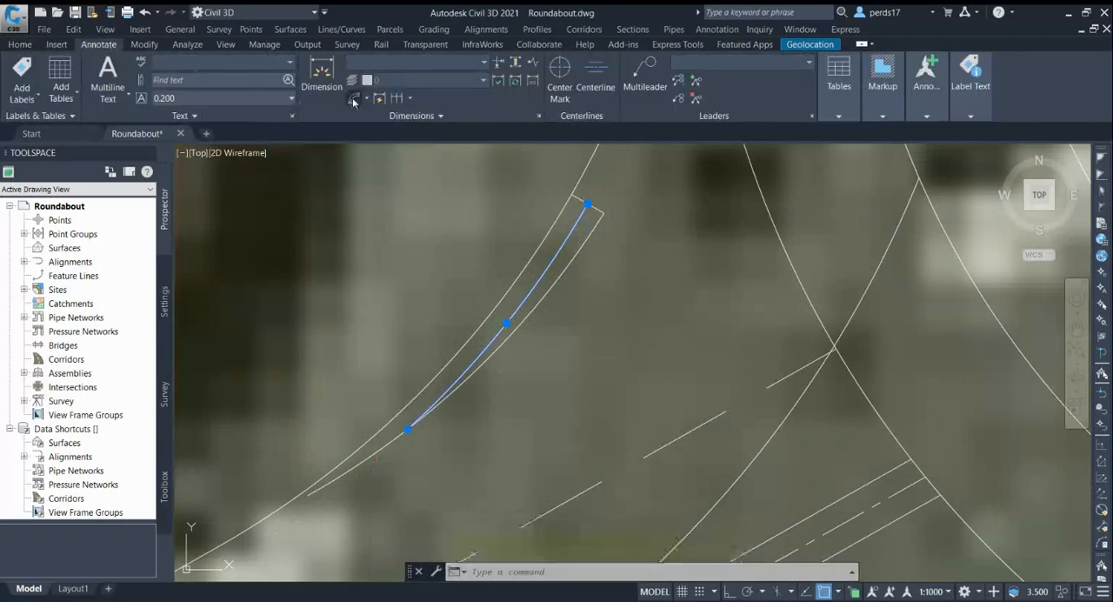
{"action": "left_click", "coordinate": [511, 320]}
{"action": "scroll", "coordinate": [510, 321], "scroll_direction": "up", "scroll_amount": 3}
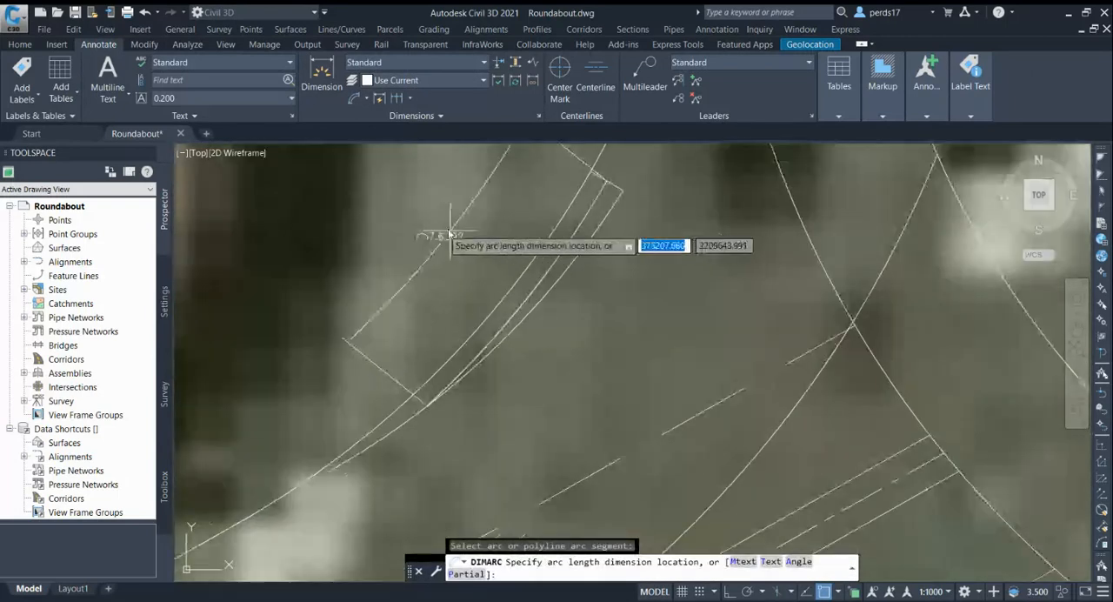
{"action": "left_click", "coordinate": [434, 230]}
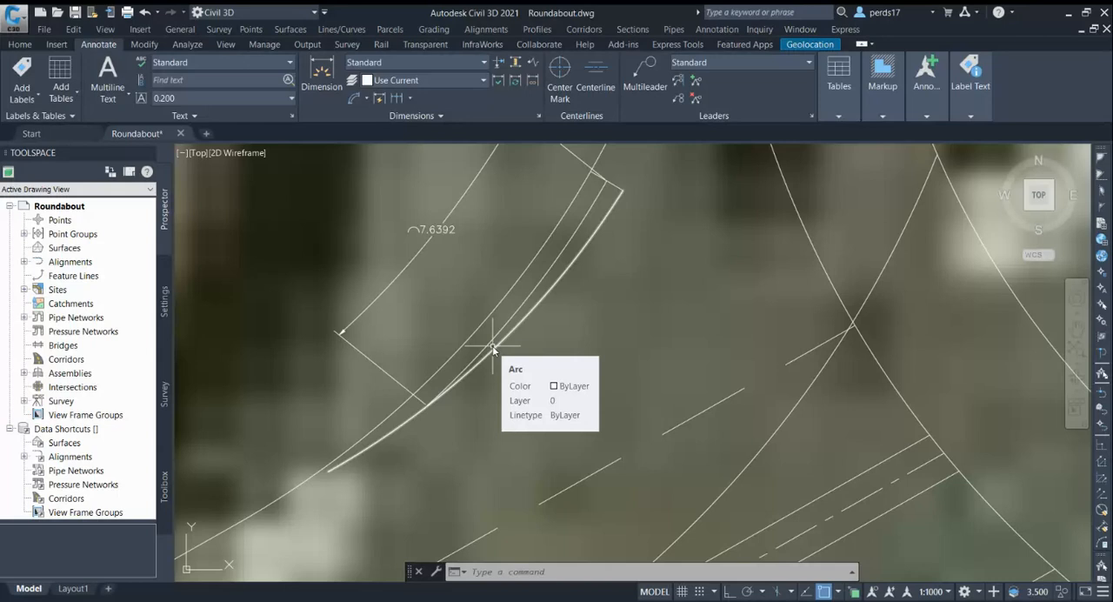
Offset the southwest approach's inner entry arc by 4 toward the outer kerb curve
{"action": "scroll", "coordinate": [492, 348], "scroll_direction": "down", "scroll_amount": 5}
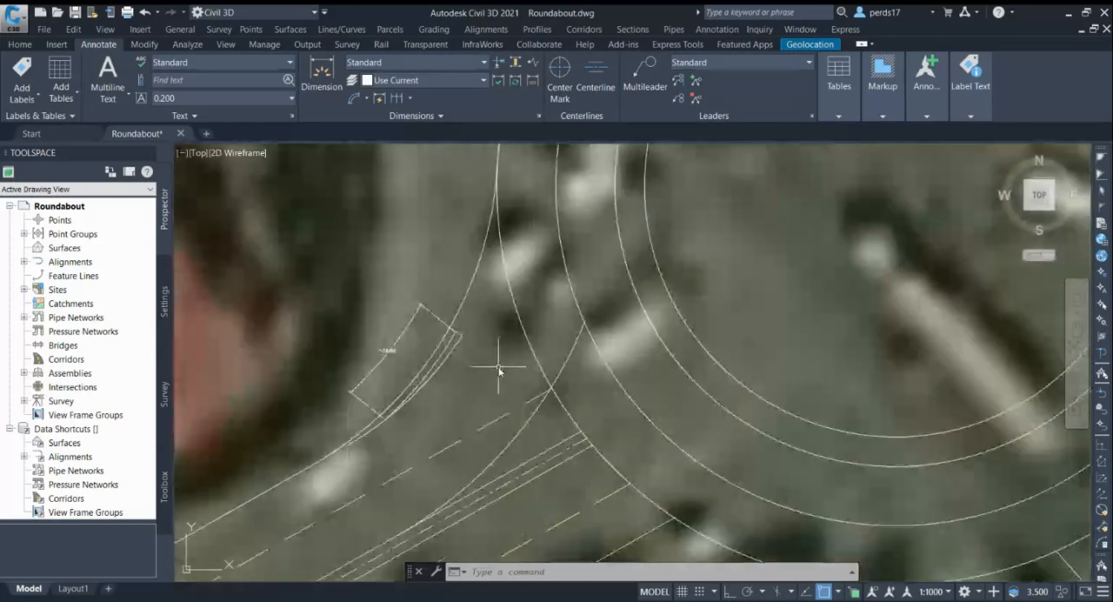
{"action": "type", "text": "o"}
{"action": "key", "text": "Return"}
{"action": "type", "text": "4"}
{"action": "key", "text": "Return"}
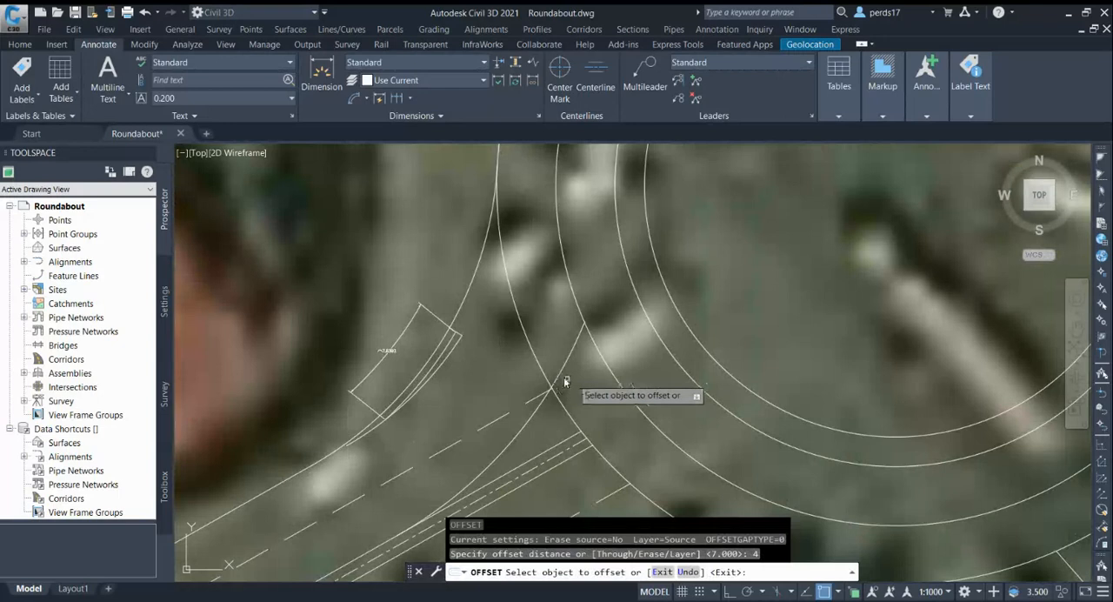
{"action": "left_click", "coordinate": [555, 388]}
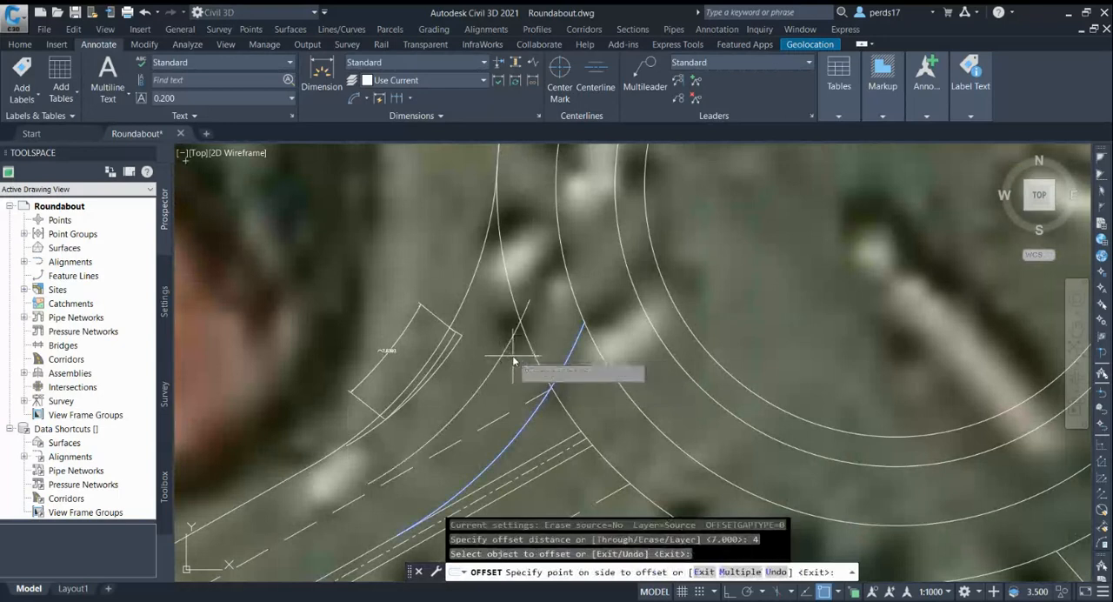
{"action": "left_click", "coordinate": [514, 360]}
{"action": "key", "text": "Escape"}
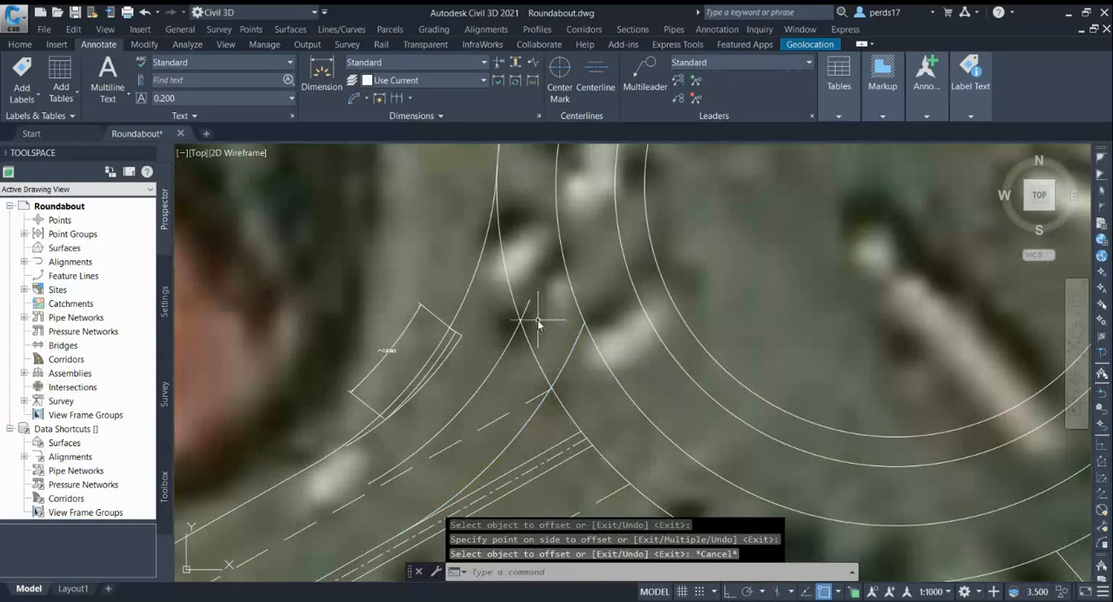
Draw a circle tangent to the first circle inside the outer one and the dashed lane line, through the 4-unit offset arc's intersection with the outer circle
{"action": "left_click", "coordinate": [367, 98]}
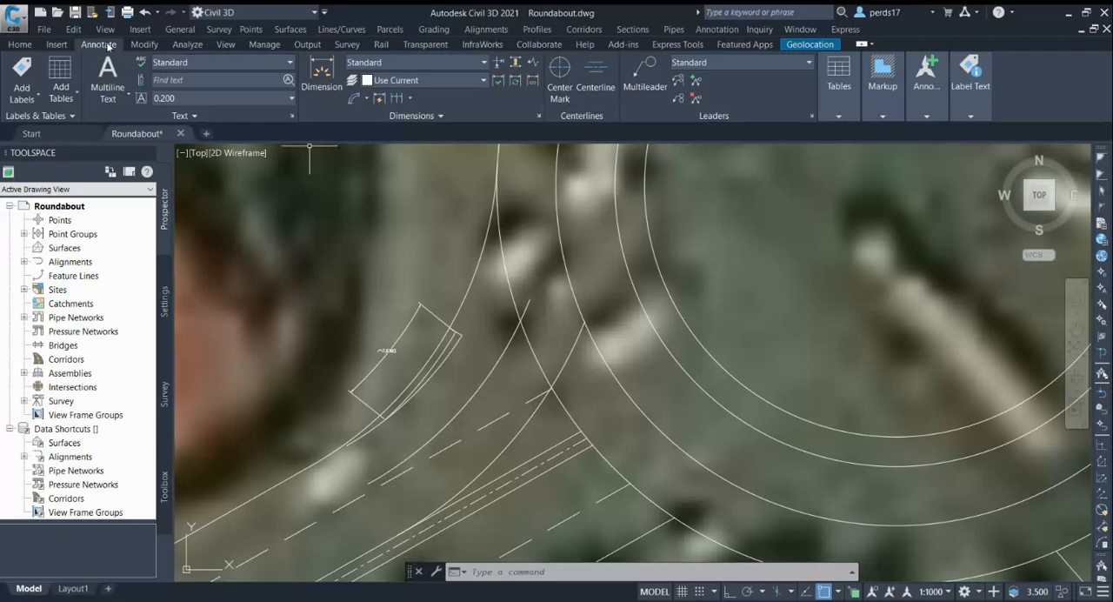
{"action": "left_click", "coordinate": [23, 45]}
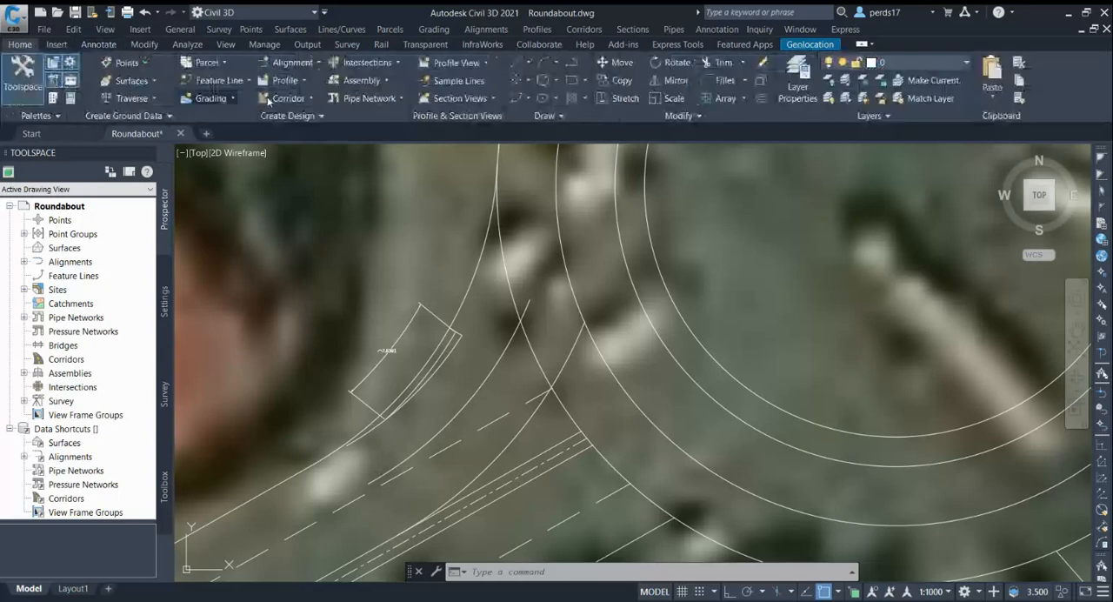
{"action": "left_click", "coordinate": [554, 80]}
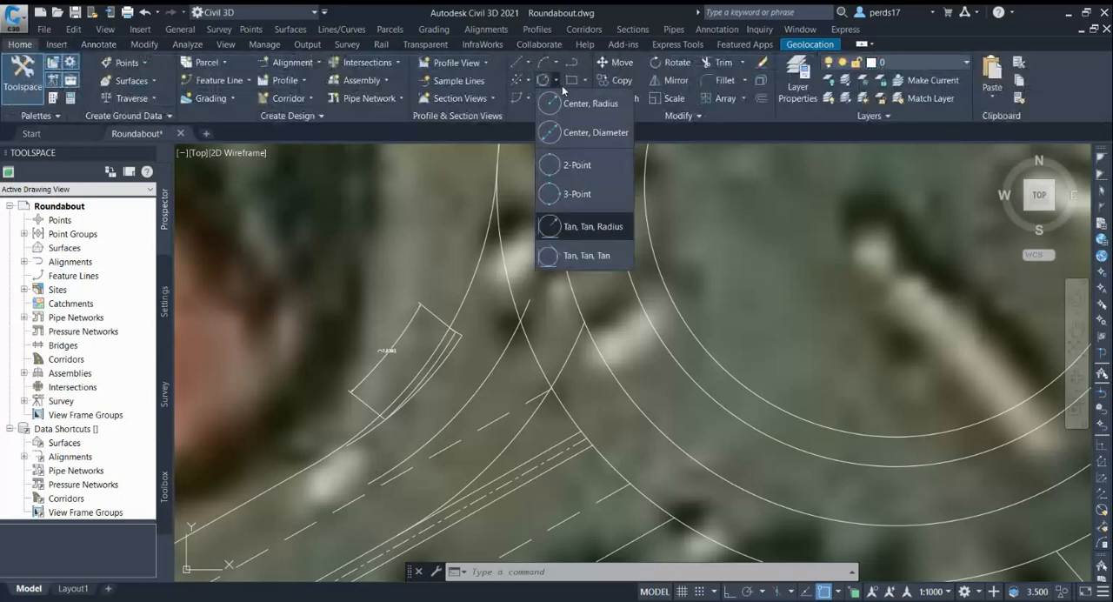
{"action": "left_click", "coordinate": [590, 256]}
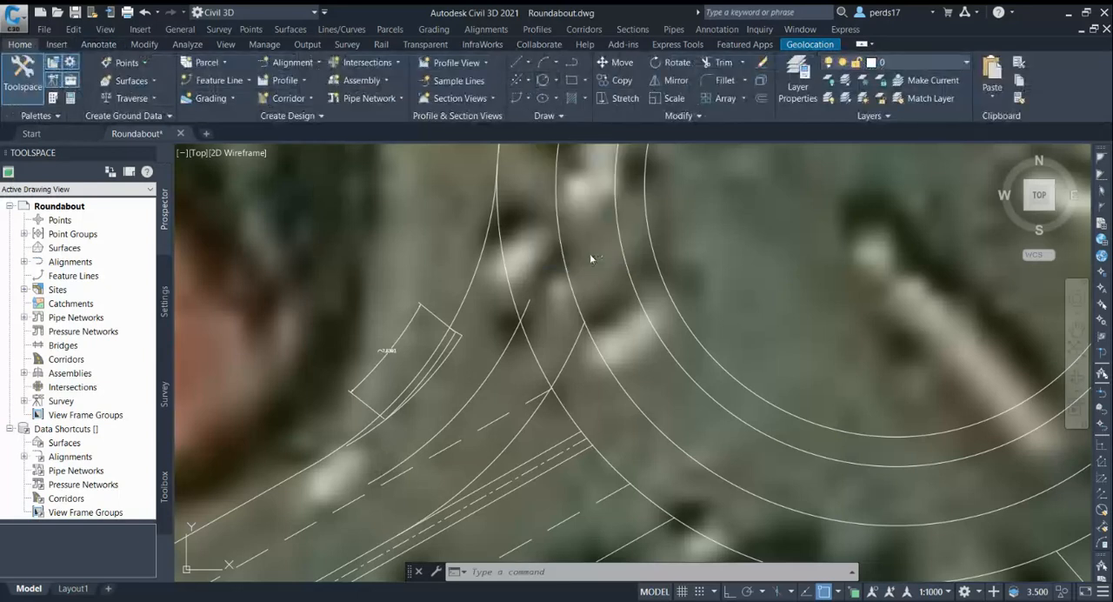
{"action": "left_click", "coordinate": [555, 194]}
{"action": "left_click", "coordinate": [355, 508]}
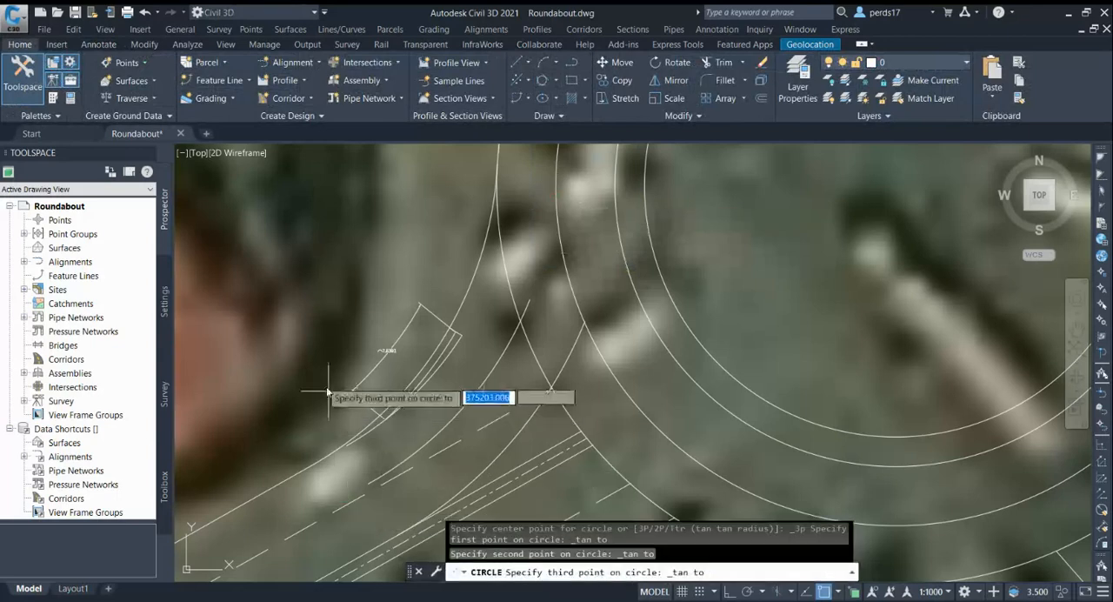
{"action": "right_click", "coordinate": [319, 379], "text": "shift"}
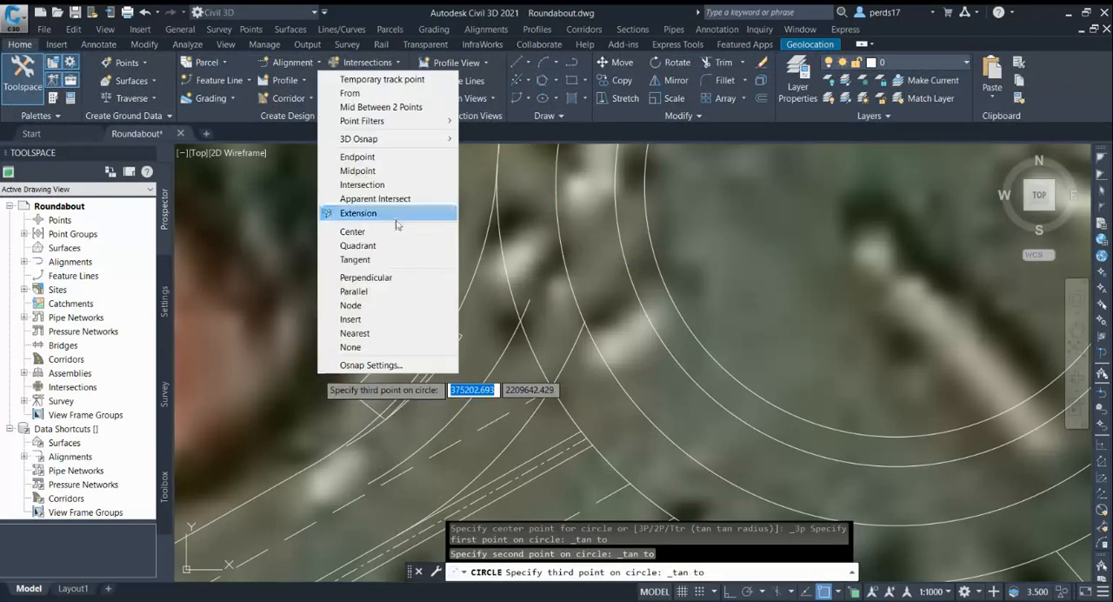
{"action": "left_click", "coordinate": [362, 185]}
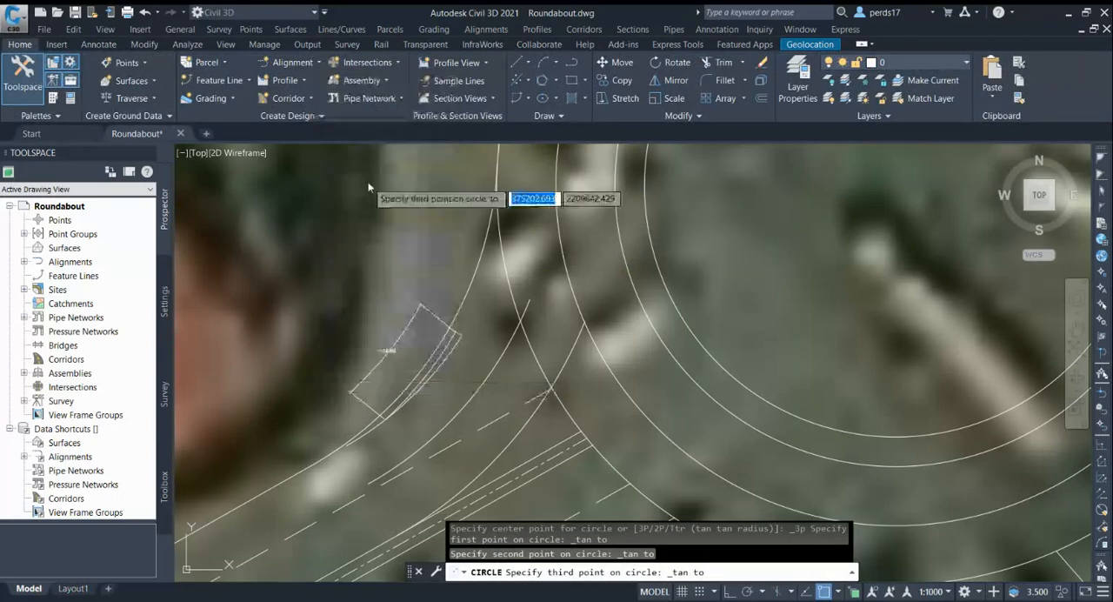
{"action": "left_click", "coordinate": [519, 324]}
{"action": "scroll", "coordinate": [527, 313], "scroll_direction": "up", "scroll_amount": 3}
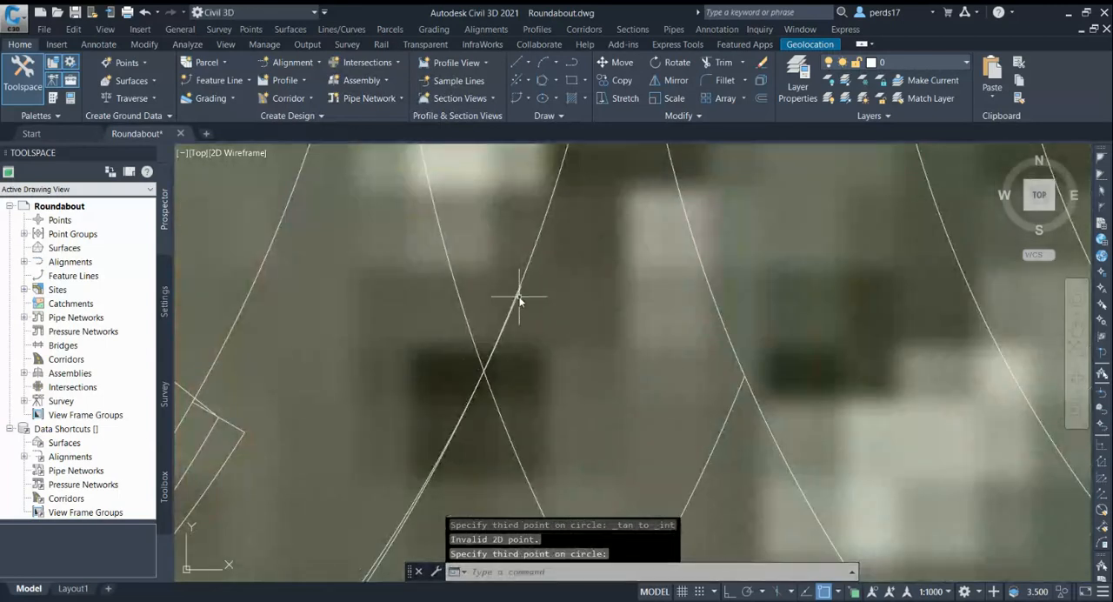
{"action": "scroll", "coordinate": [525, 313], "scroll_direction": "down", "scroll_amount": 3}
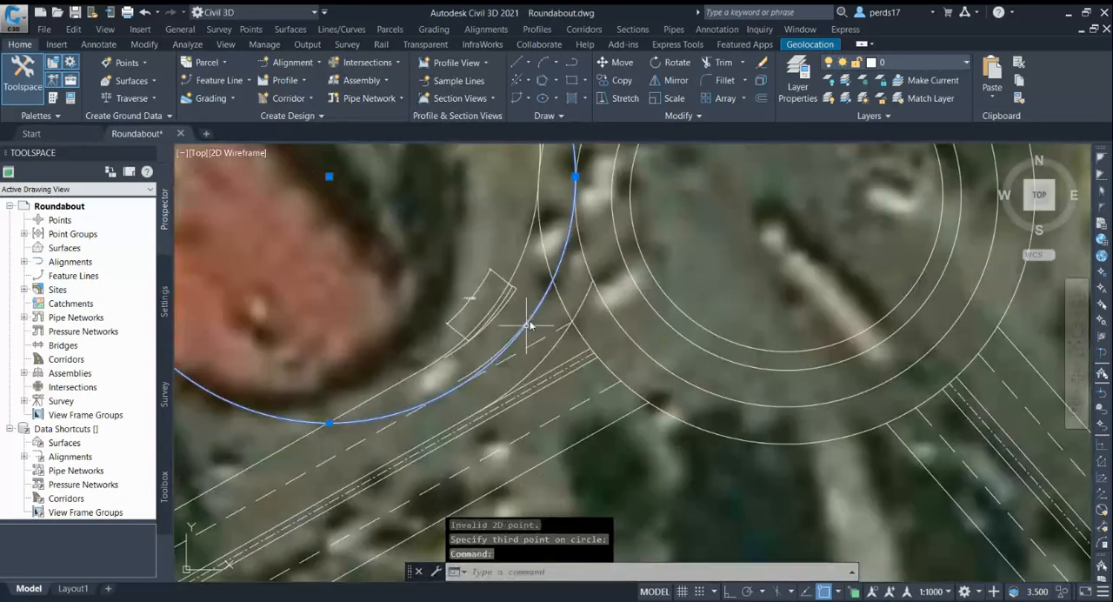
{"action": "key", "text": "Escape"}
Delete the 4-unit offset arc in the southwest entry
{"action": "scroll", "coordinate": [489, 361], "scroll_direction": "up", "scroll_amount": 4}
{"action": "left_click", "coordinate": [489, 361]}
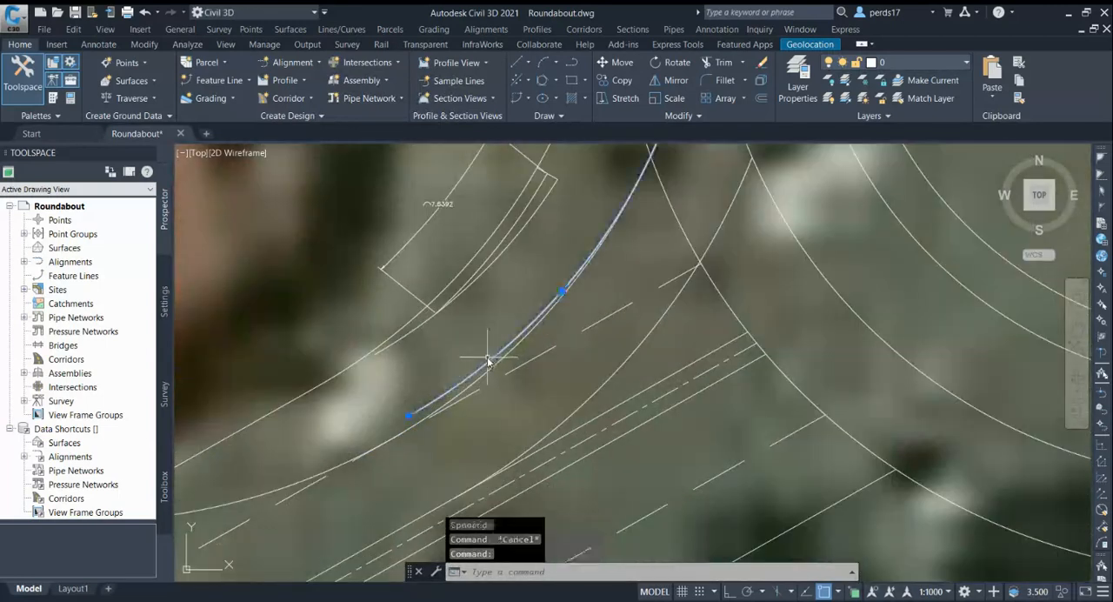
{"action": "key", "text": "Delete"}
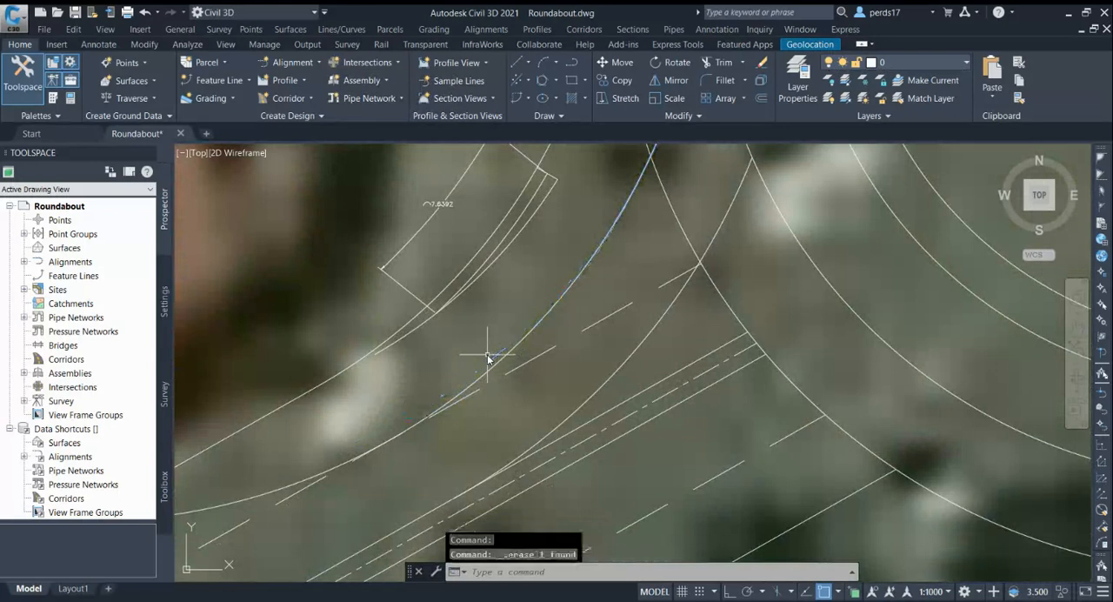
Trim the tangent circle to the arc between the outer circle and the dashed lane line, and delete the leftover piece
{"action": "scroll", "coordinate": [488, 358], "scroll_direction": "down", "scroll_amount": 2}
{"action": "type", "text": "tr"}
{"action": "key", "text": "Return"}
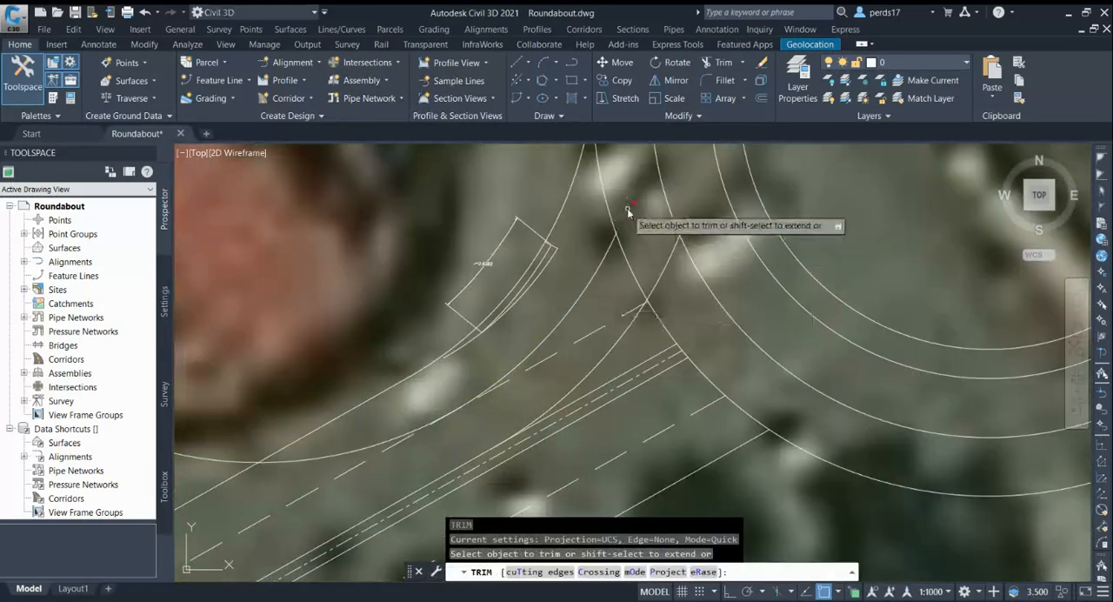
{"action": "left_click", "coordinate": [627, 208]}
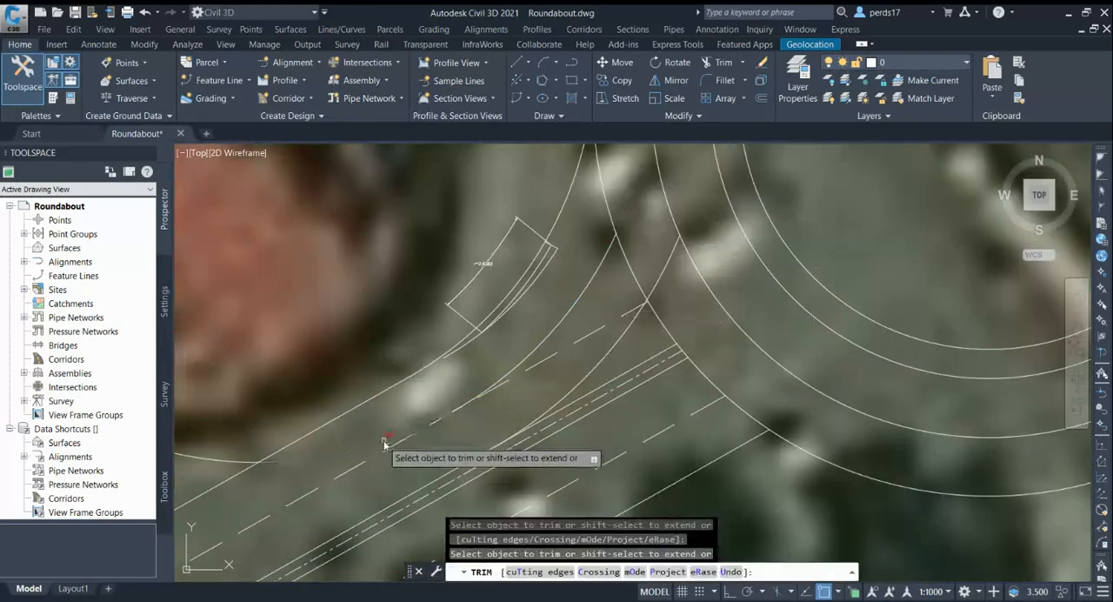
{"action": "key", "text": "Escape"}
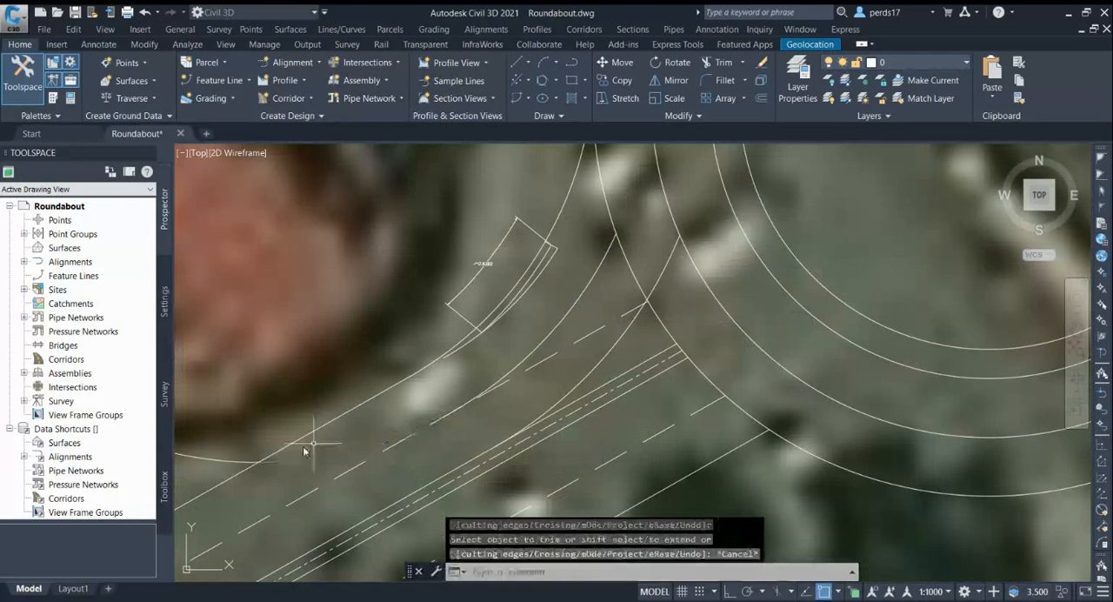
{"action": "left_click", "coordinate": [245, 461]}
{"action": "key", "text": "Delete"}
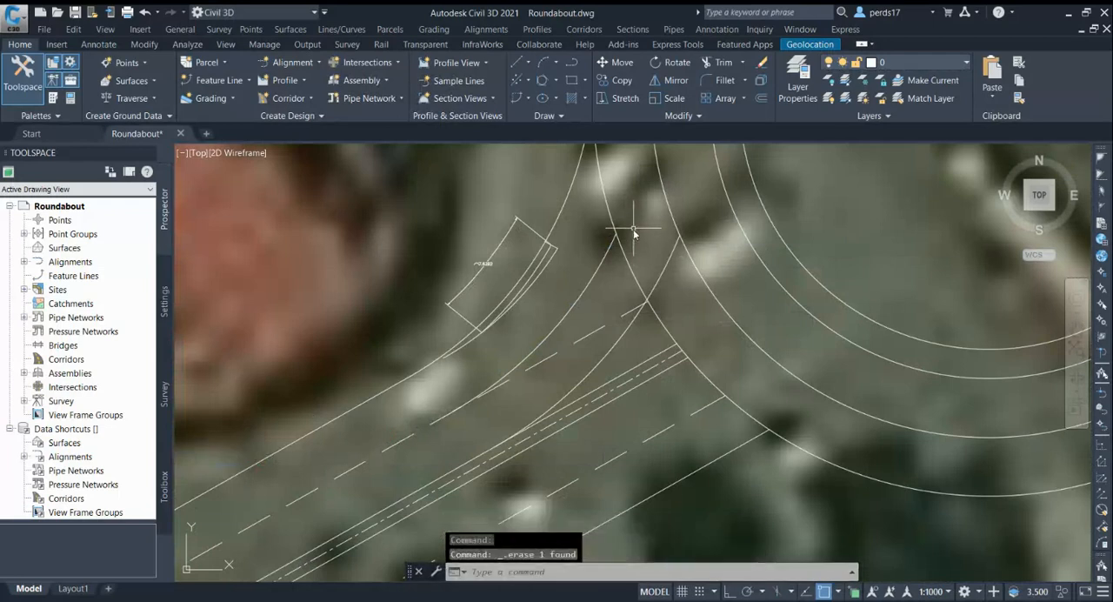
Draw a polyline from the new entry arc's end on the outer circle to that arc's centre
{"action": "scroll", "coordinate": [633, 228], "scroll_direction": "up", "scroll_amount": 4}
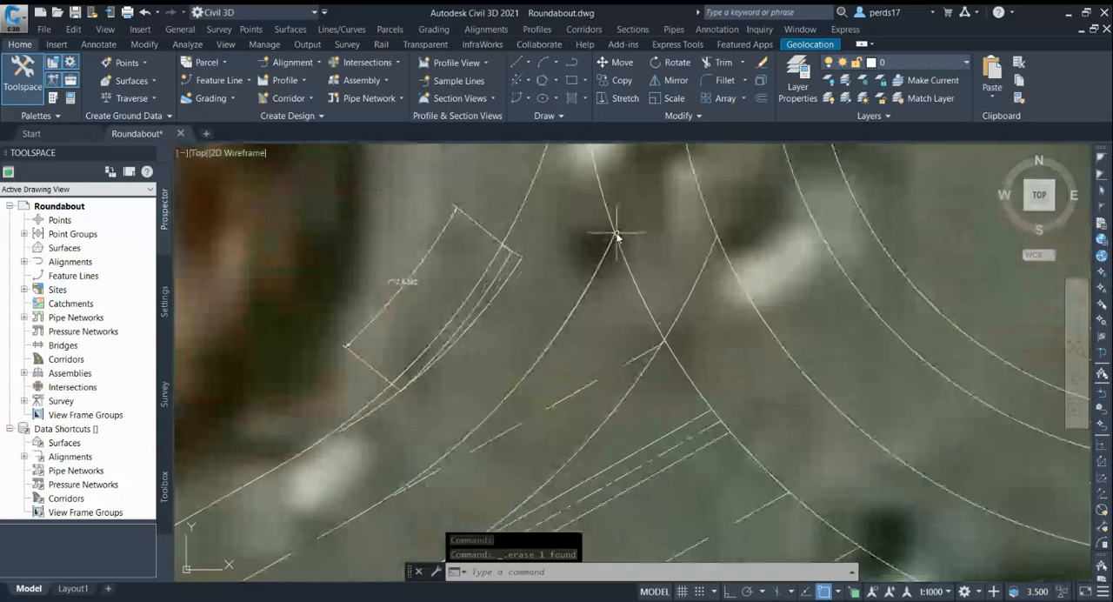
{"action": "scroll", "coordinate": [646, 190], "scroll_direction": "down", "scroll_amount": 2}
{"action": "type", "text": "p"}
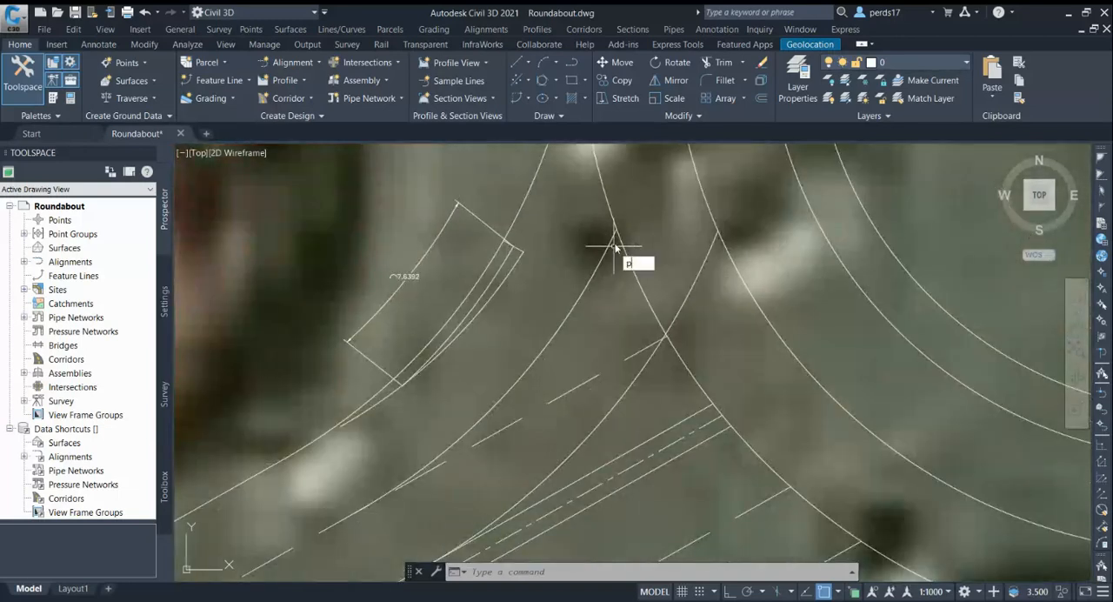
{"action": "type", "text": "l"}
{"action": "key", "text": "Return"}
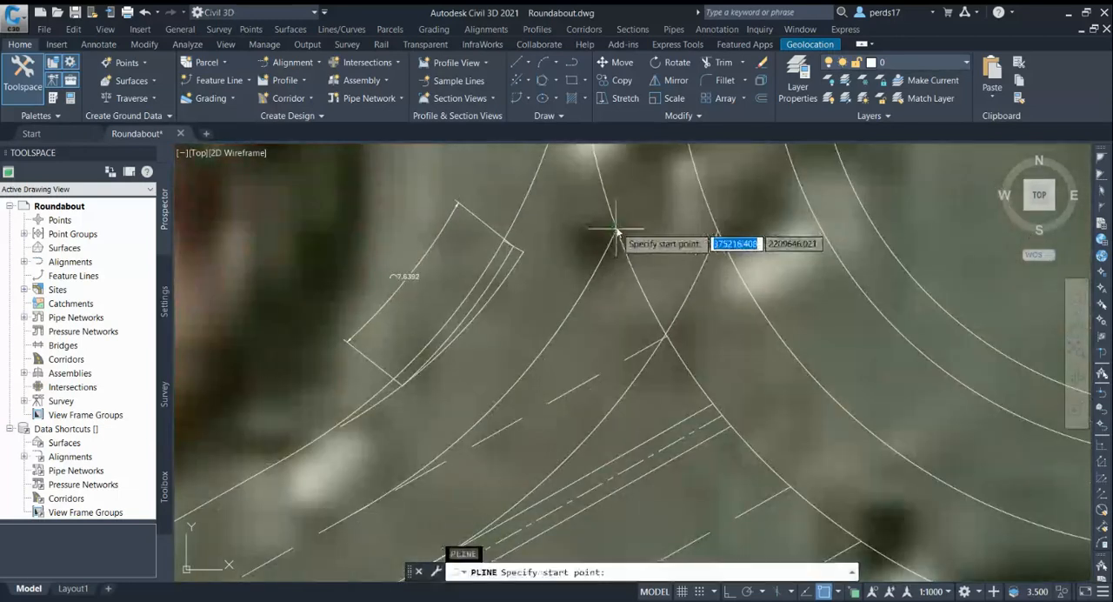
{"action": "left_click", "coordinate": [616, 230]}
{"action": "scroll", "coordinate": [667, 349], "scroll_direction": "down", "scroll_amount": 3}
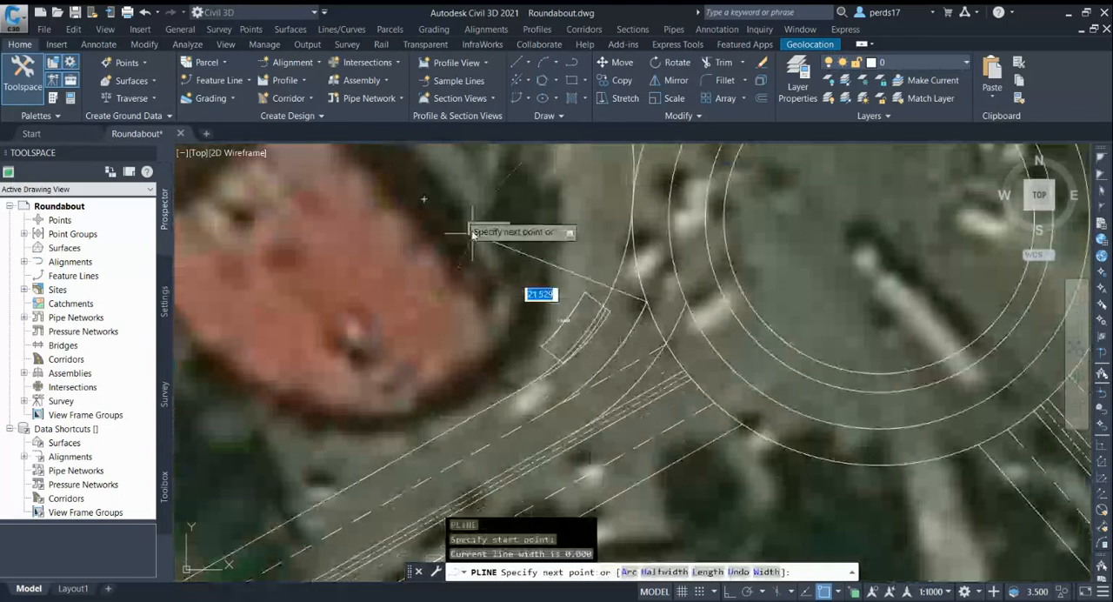
{"action": "left_click", "coordinate": [425, 199]}
{"action": "key", "text": "Escape"}
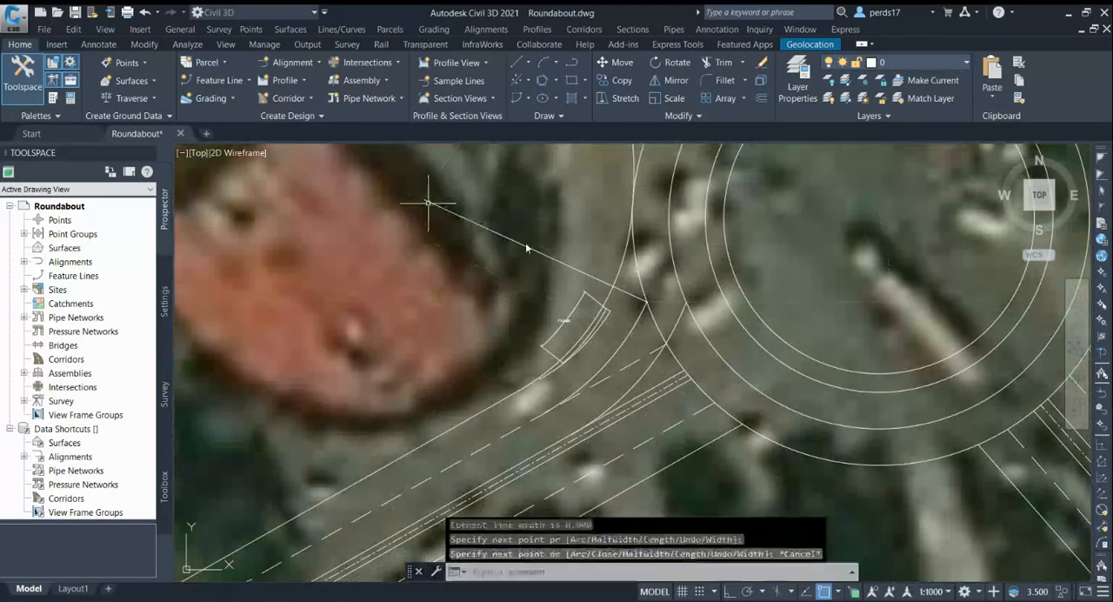
Rotate the polyline running to the entry arc's centre by 90° about its end on the outer circle
{"action": "type", "text": "r"}
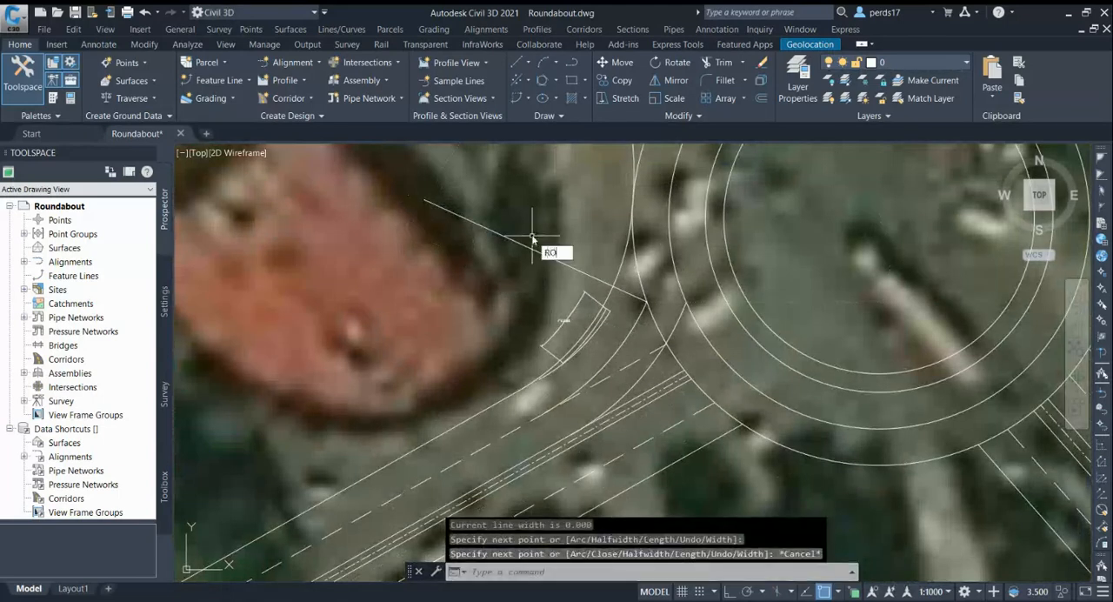
{"action": "type", "text": "o"}
{"action": "key", "text": "Return"}
{"action": "left_click", "coordinate": [520, 244]}
{"action": "scroll", "coordinate": [653, 293], "scroll_direction": "up", "scroll_amount": 4}
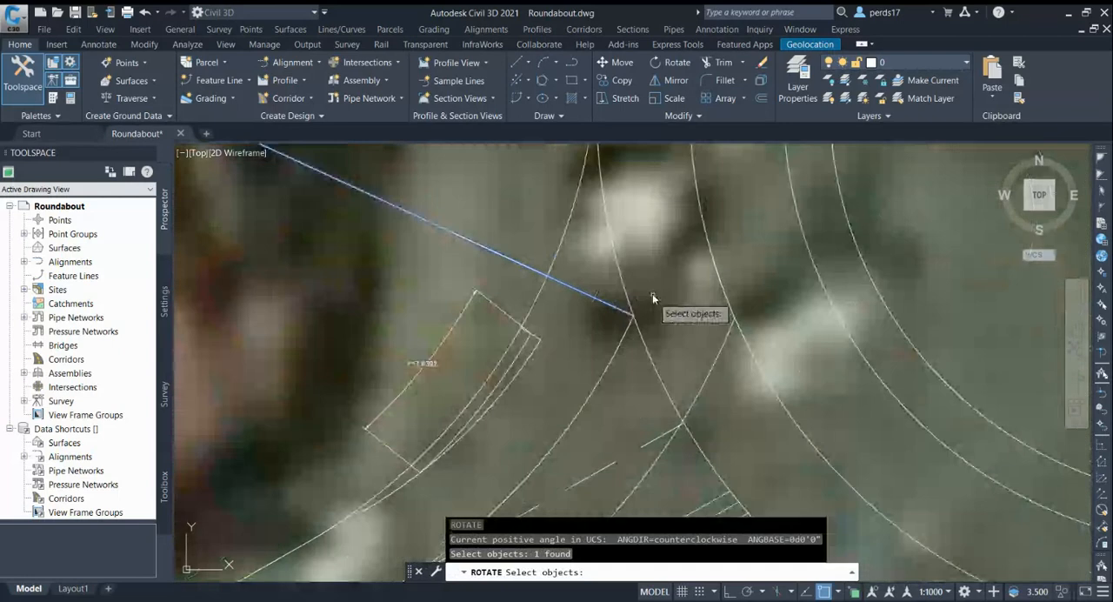
{"action": "key", "text": "Return"}
{"action": "left_click", "coordinate": [633, 315]}
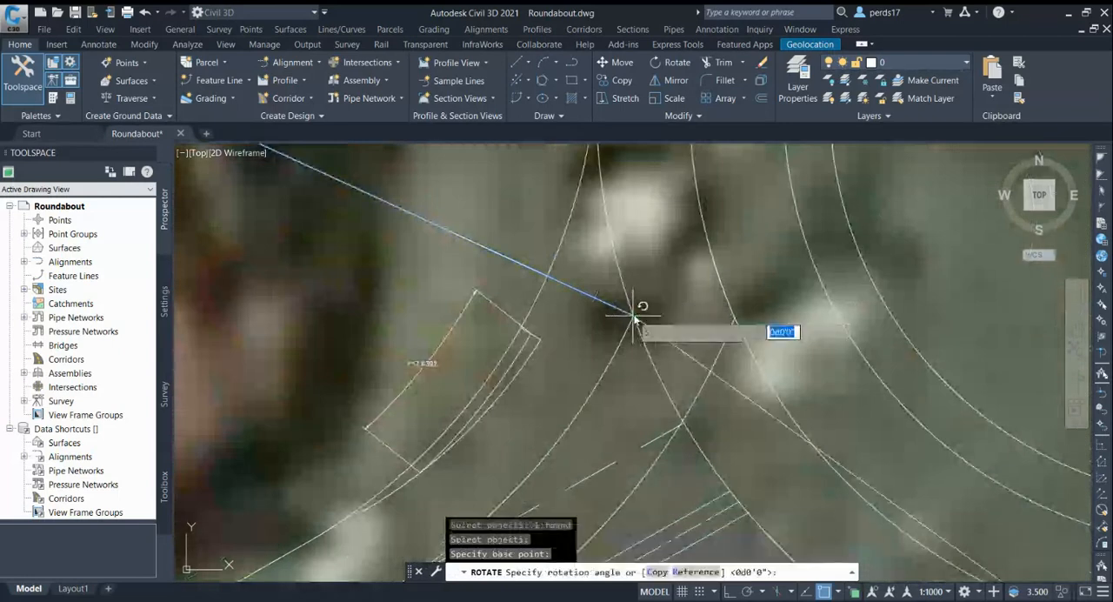
{"action": "type", "text": "90"}
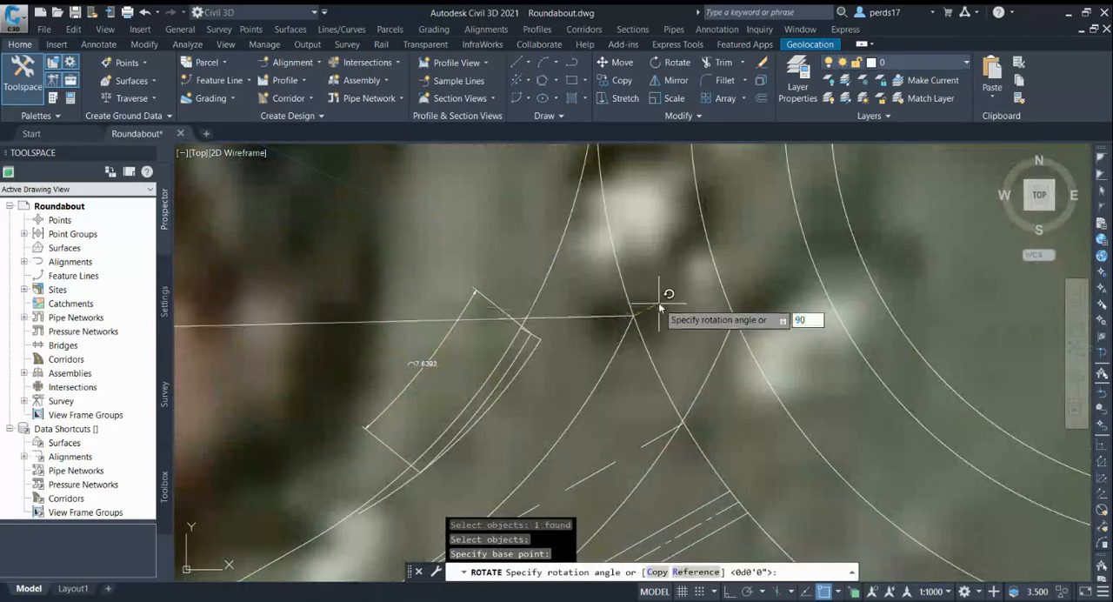
{"action": "key", "text": "Return"}
{"action": "scroll", "coordinate": [661, 282], "scroll_direction": "down", "scroll_amount": 2}
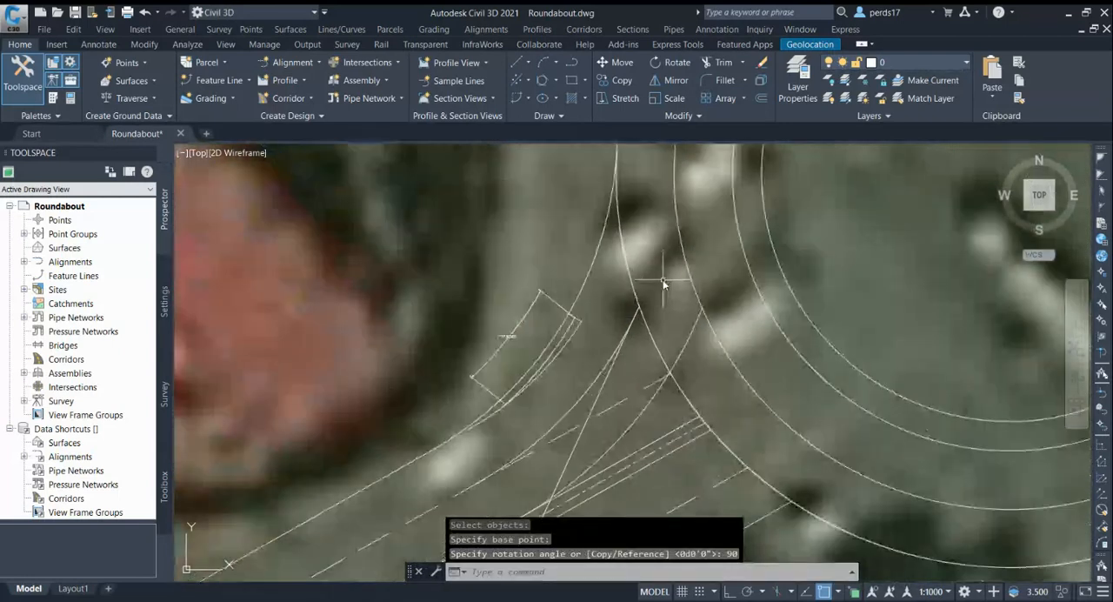
{"action": "key", "text": "Return"}
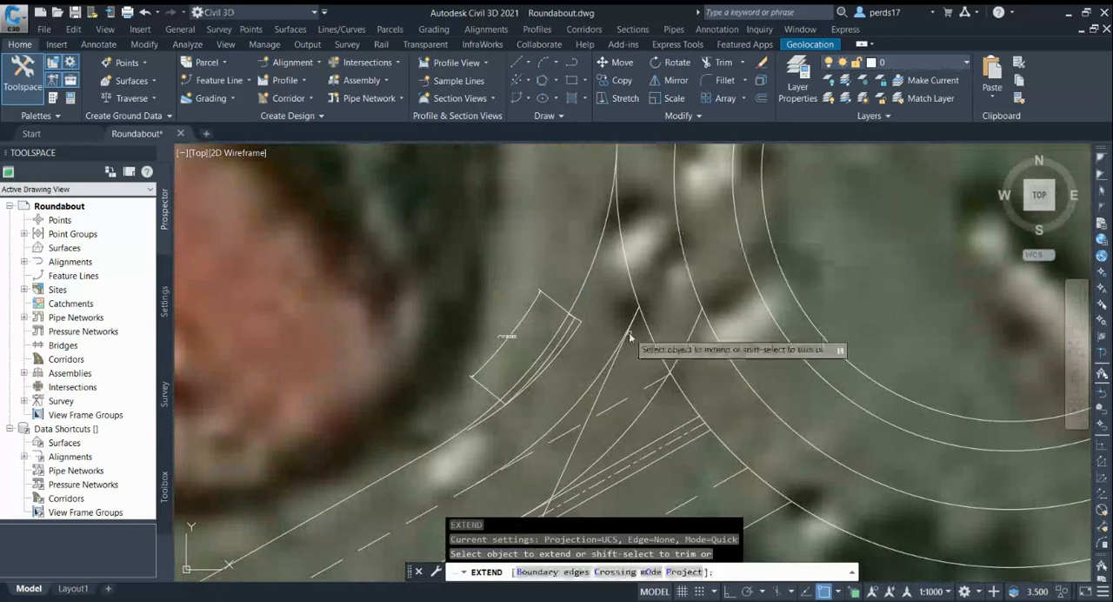
{"action": "key", "text": "Escape"}
{"action": "scroll", "coordinate": [661, 269], "scroll_direction": "down", "scroll_amount": 2}
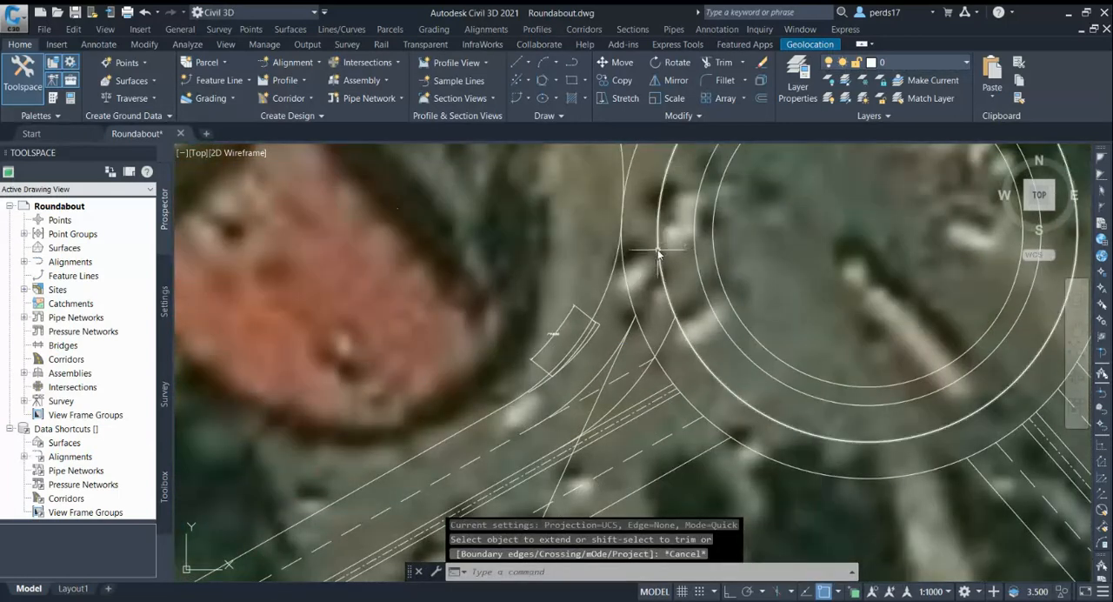
{"action": "type", "text": "e"}
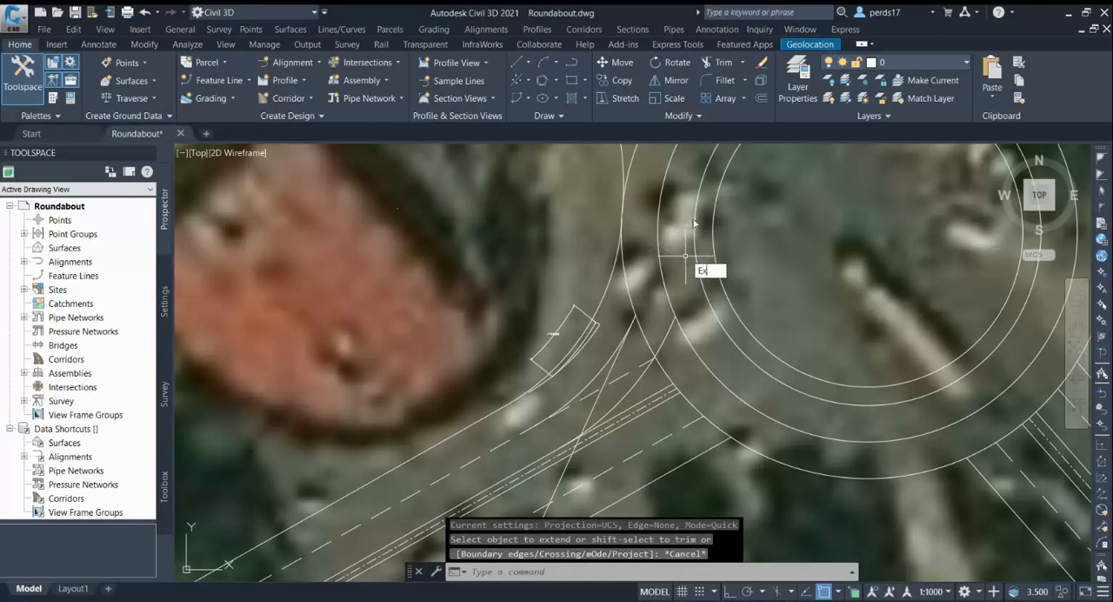
{"action": "type", "text": "x"}
{"action": "key", "text": "Return"}
{"action": "key", "text": "Escape"}
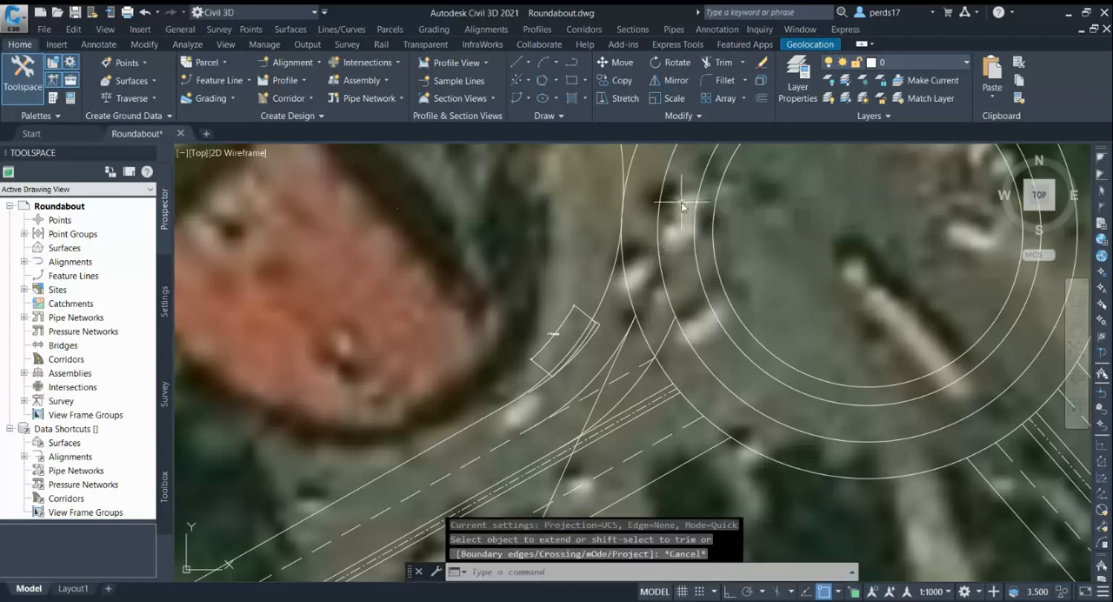
{"action": "type", "text": "ex"}
Extend the rotated entry line northeast to the first circle inside the outer one
{"action": "key", "text": "Return"}
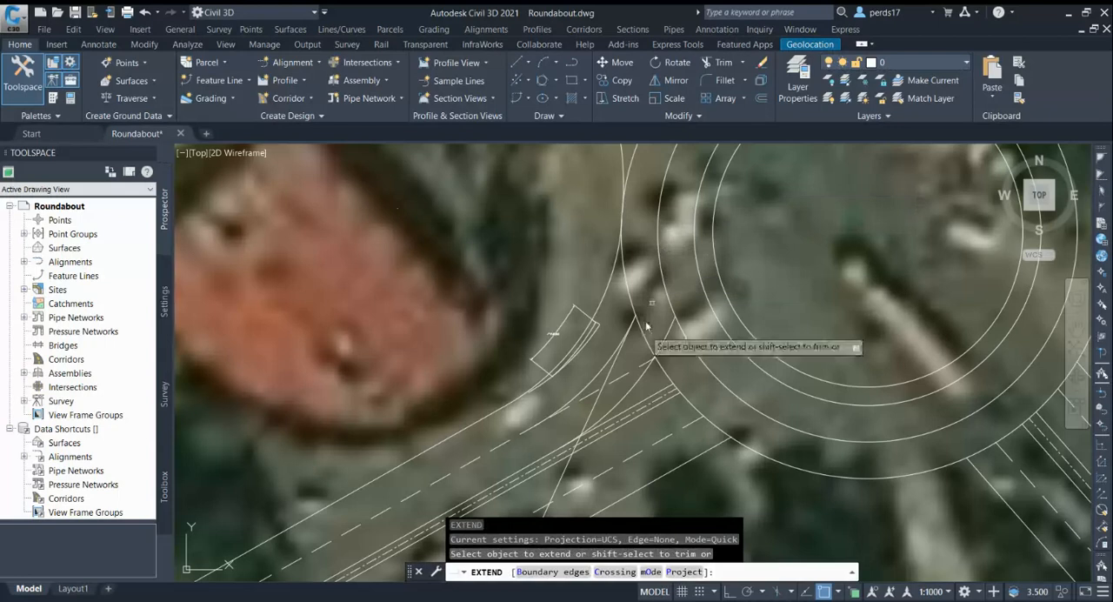
{"action": "left_click", "coordinate": [617, 366]}
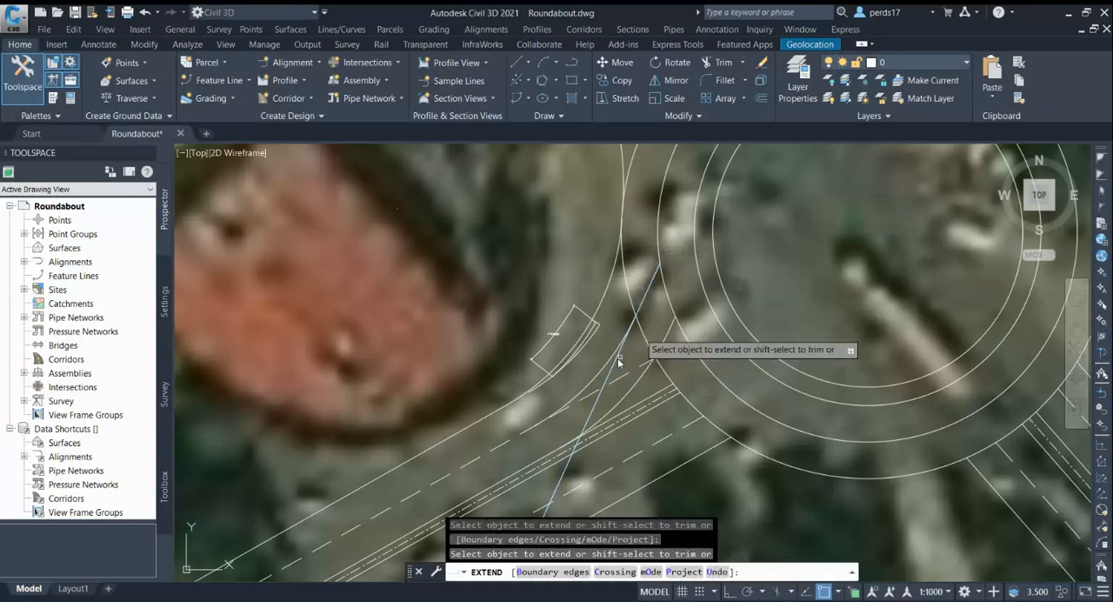
{"action": "key", "text": "Escape"}
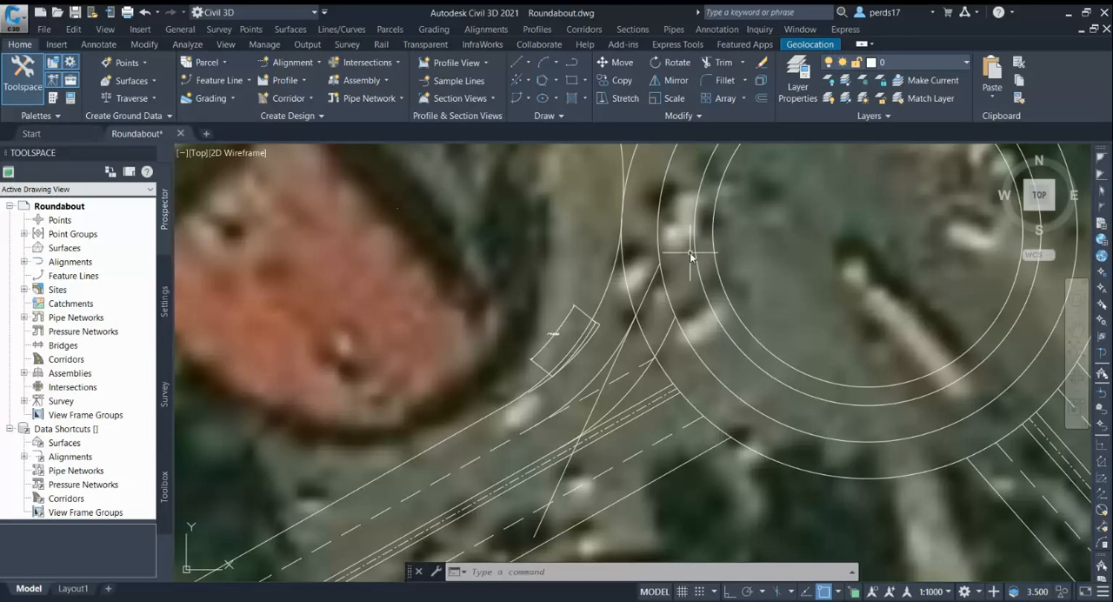
Draw a polyline from the extended entry line's intersection with the first circle inside the outer one to the roundabout centre
{"action": "key", "text": "Return"}
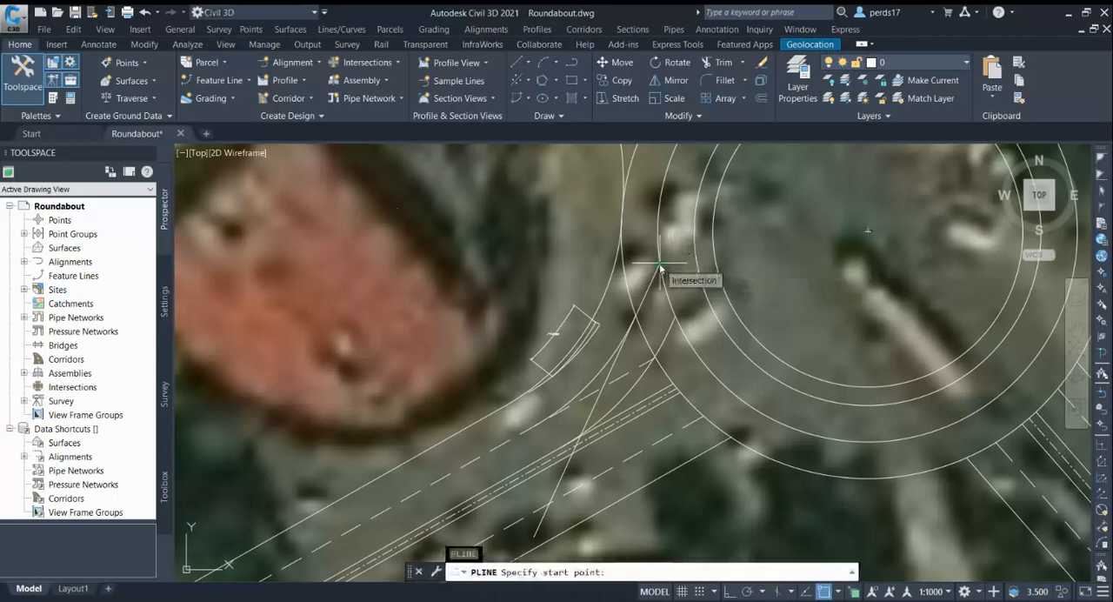
{"action": "left_click", "coordinate": [660, 265]}
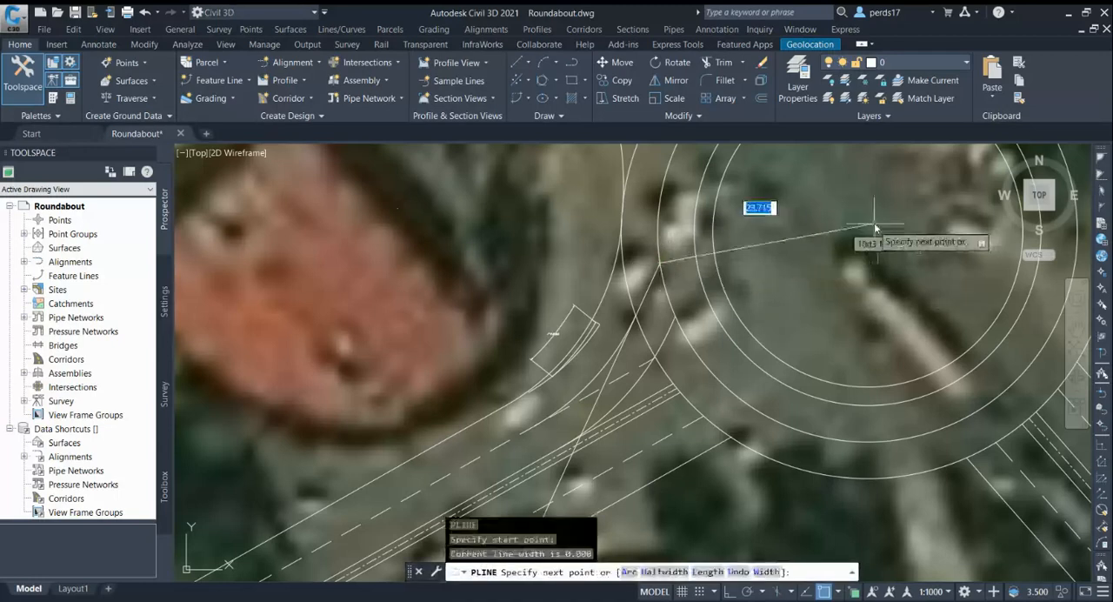
{"action": "scroll", "coordinate": [869, 235], "scroll_direction": "down", "scroll_amount": 3}
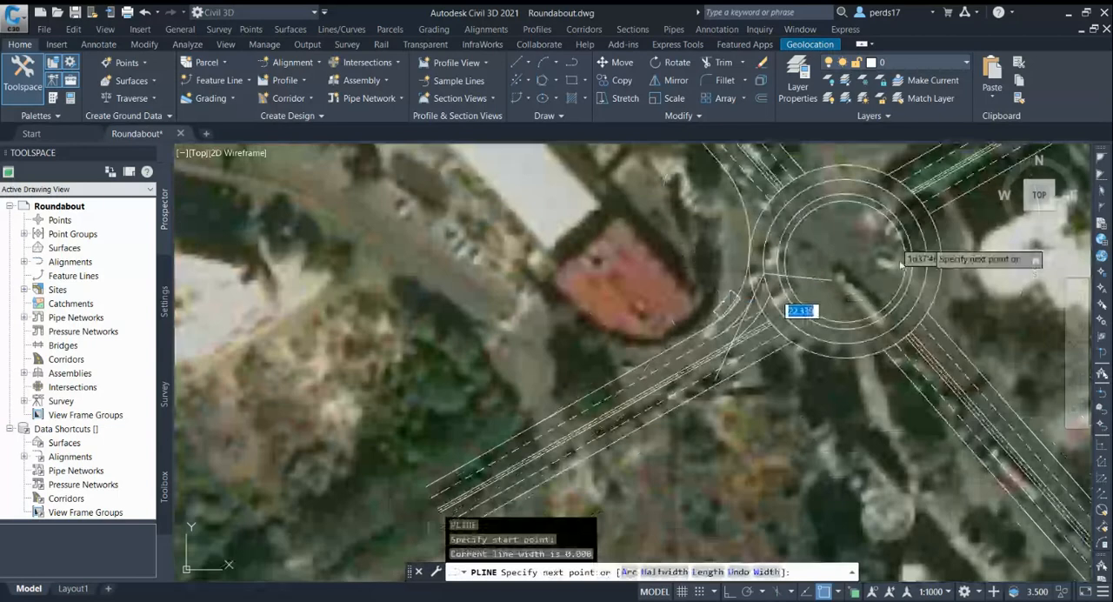
{"action": "left_click", "coordinate": [843, 261]}
{"action": "key", "text": "Escape"}
Rotate the new radial polyline by 90° about its end at the entry line's intersection with the circle
{"action": "scroll", "coordinate": [783, 287], "scroll_direction": "up", "scroll_amount": 3}
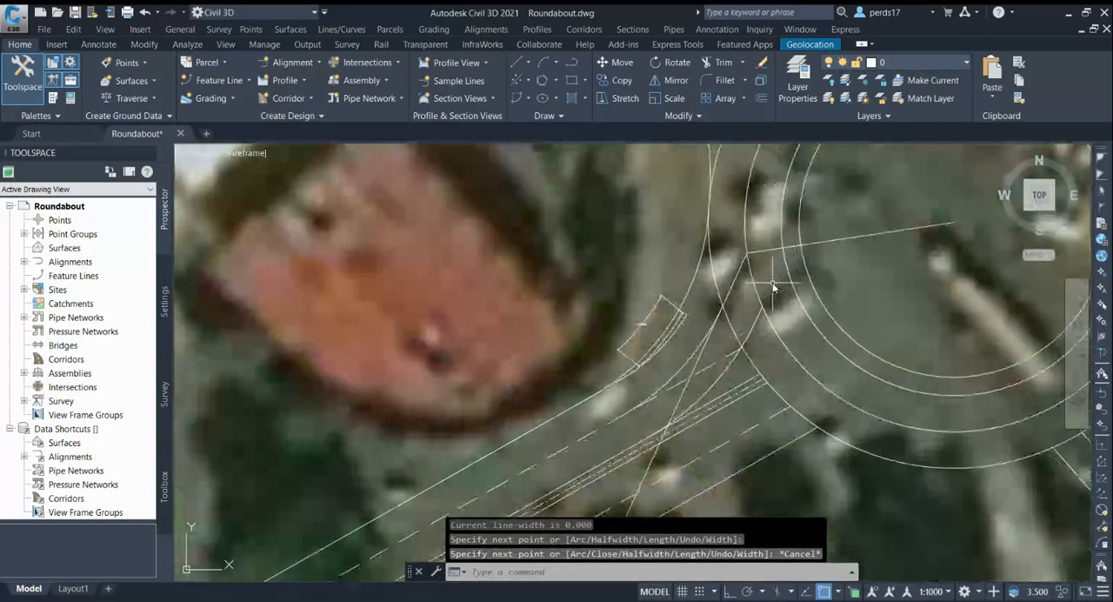
{"action": "type", "text": "ro"}
{"action": "key", "text": "Return"}
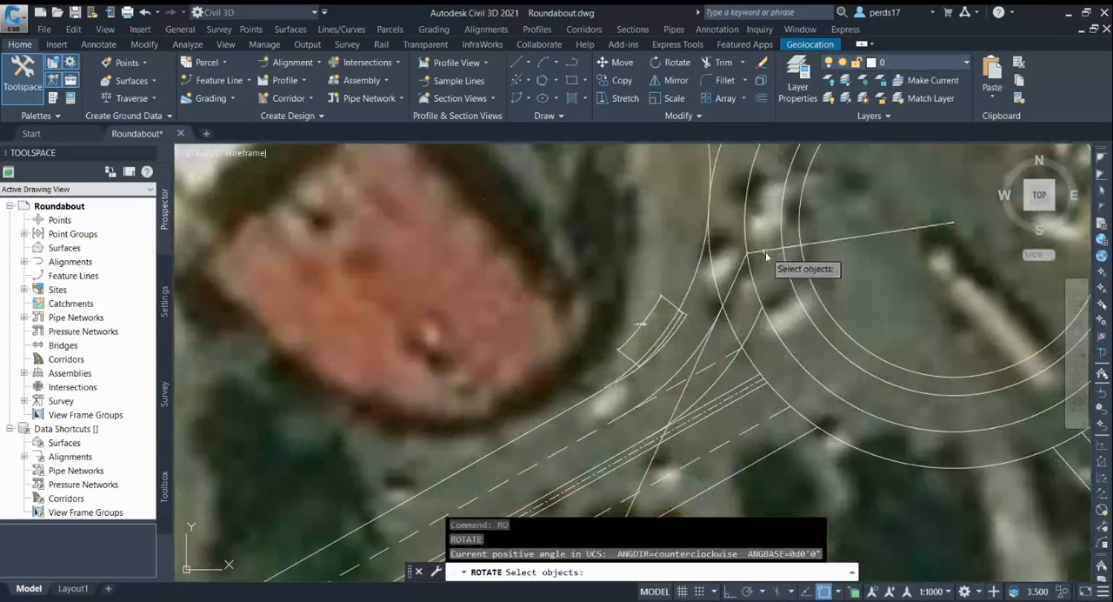
{"action": "left_click", "coordinate": [760, 253]}
{"action": "key", "text": "Return"}
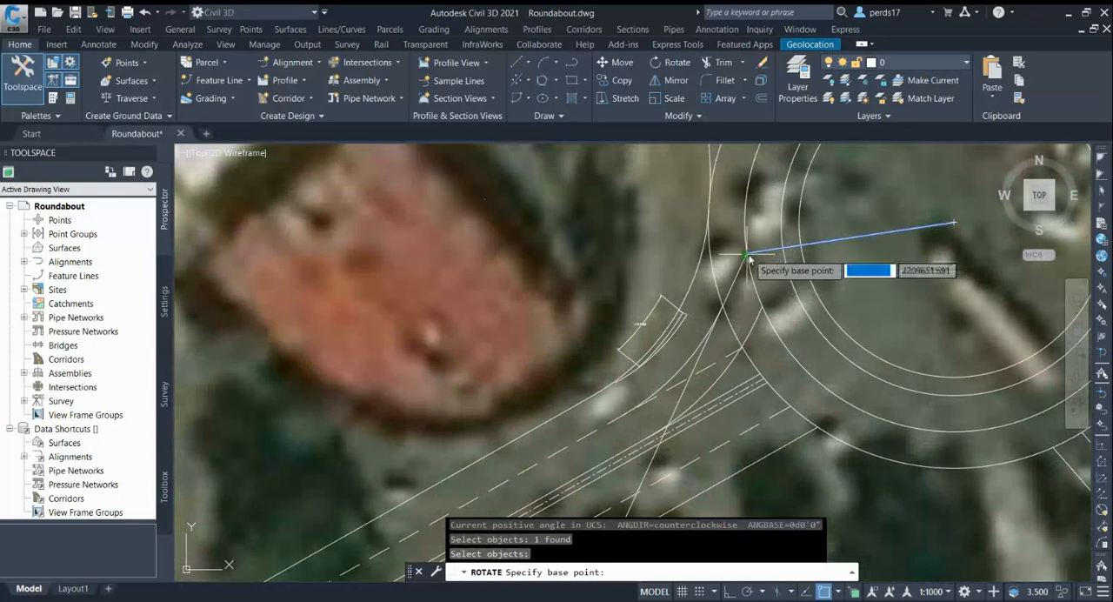
{"action": "left_click", "coordinate": [764, 251]}
{"action": "type", "text": "90"}
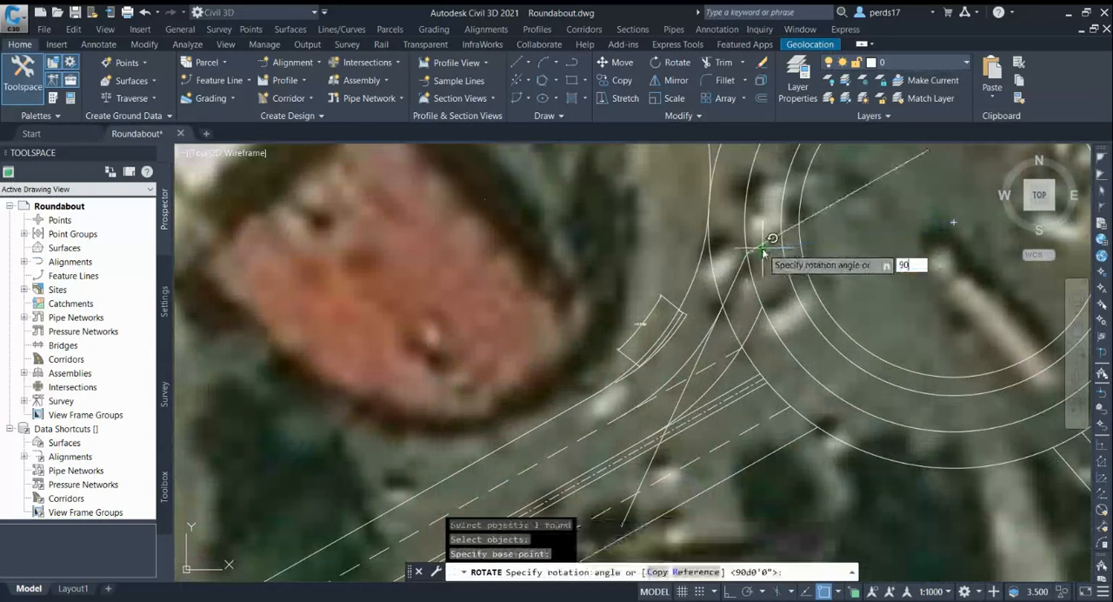
{"action": "key", "text": "Return"}
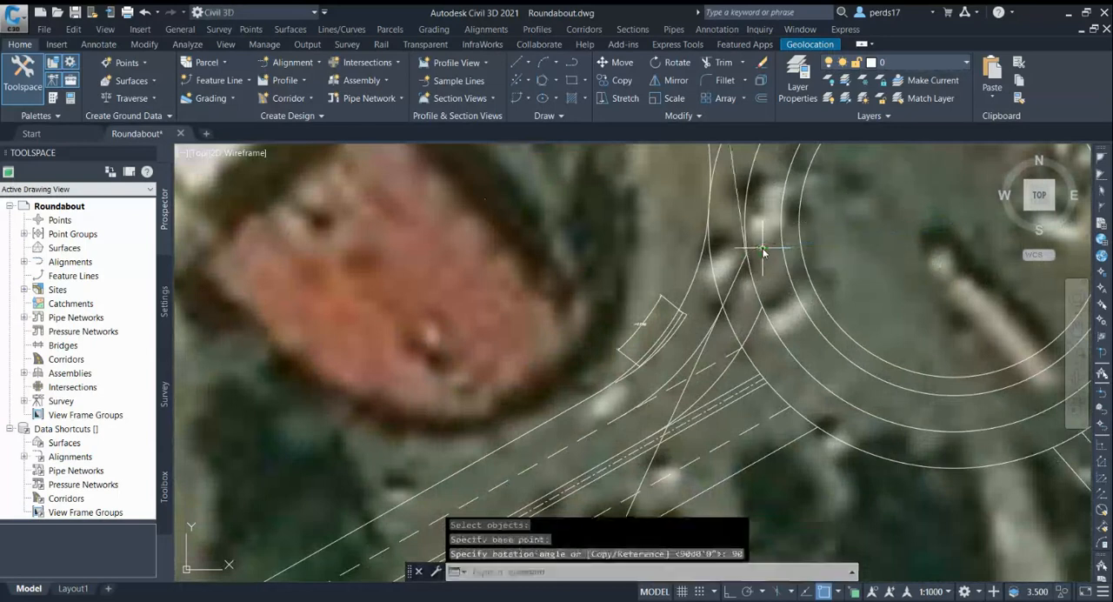
{"action": "type", "text": "ex"}
{"action": "key", "text": "Return"}
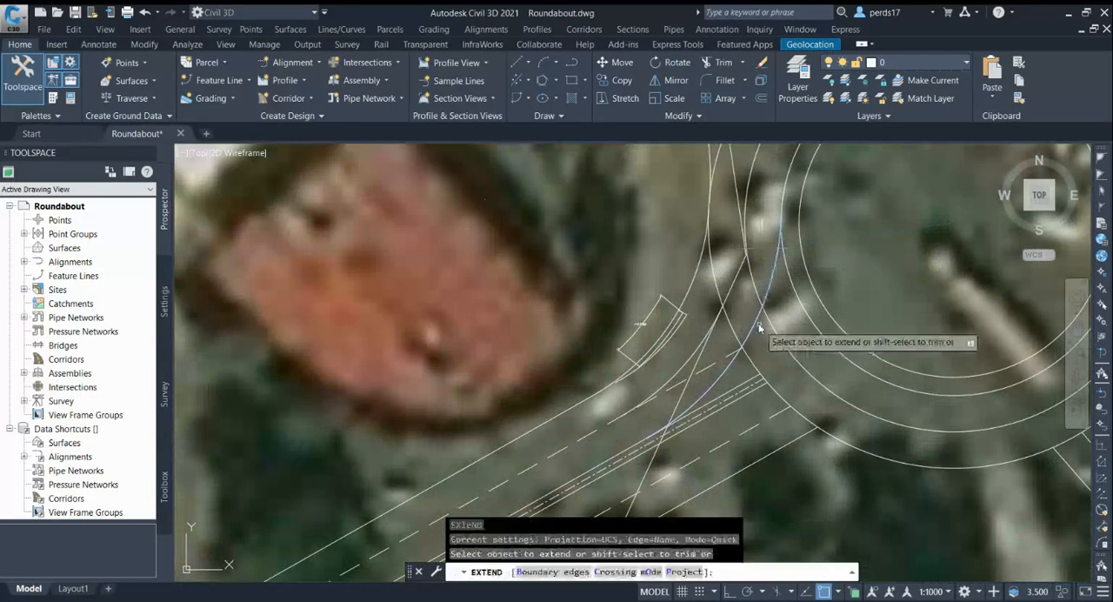
{"action": "key", "text": "Escape"}
Extend the rotated tangent line southward past its rotation point to the entry arc coming from the median side
{"action": "key", "text": "Return"}
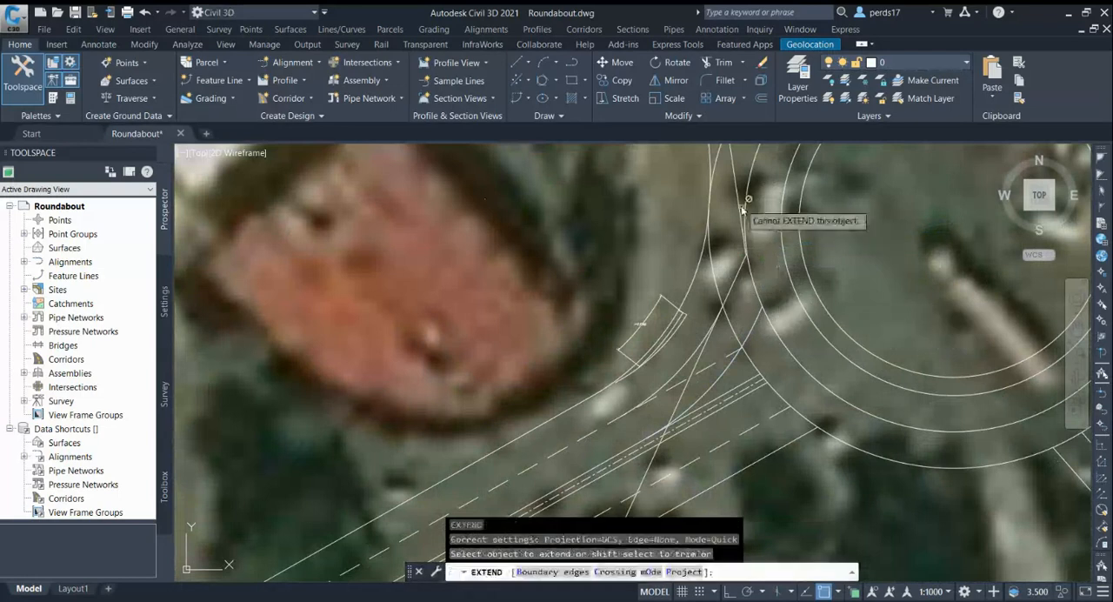
{"action": "left_click", "coordinate": [739, 198]}
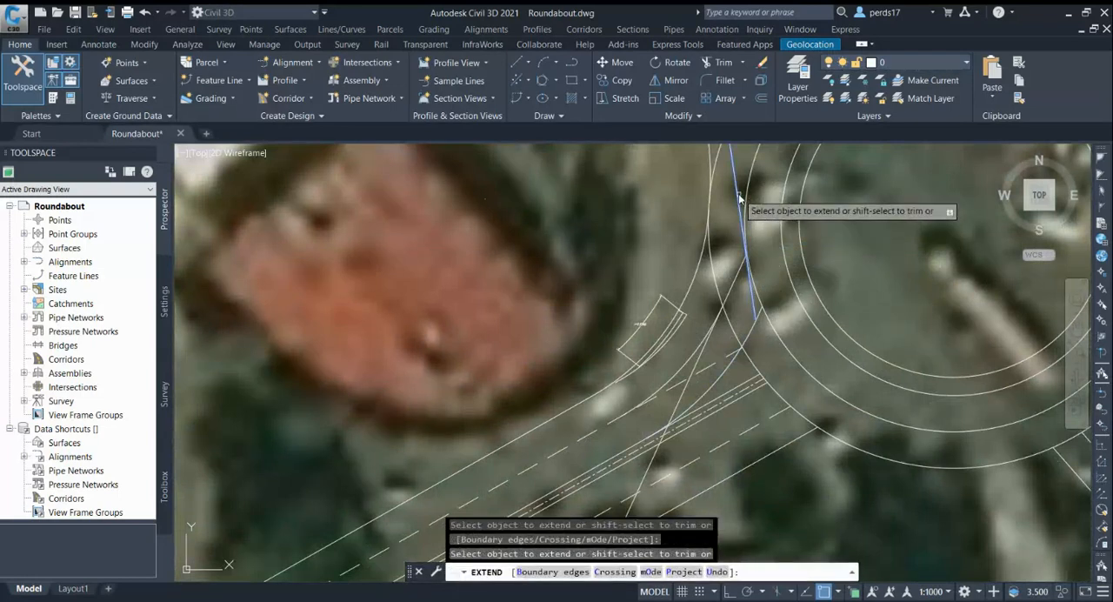
{"action": "key", "text": "Escape"}
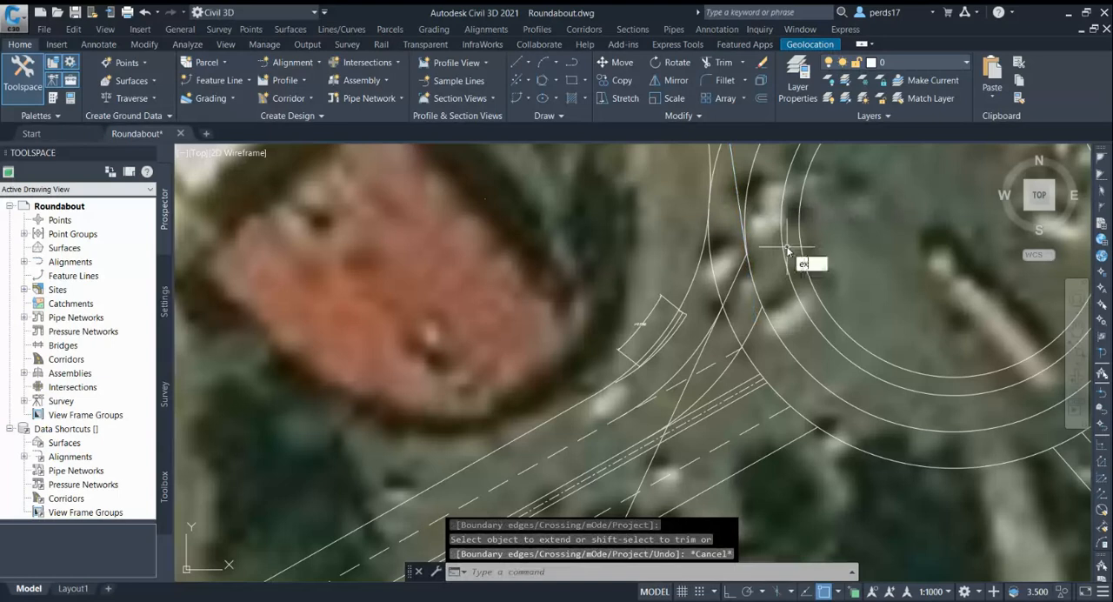
{"action": "type", "text": "ex"}
{"action": "key", "text": "Return"}
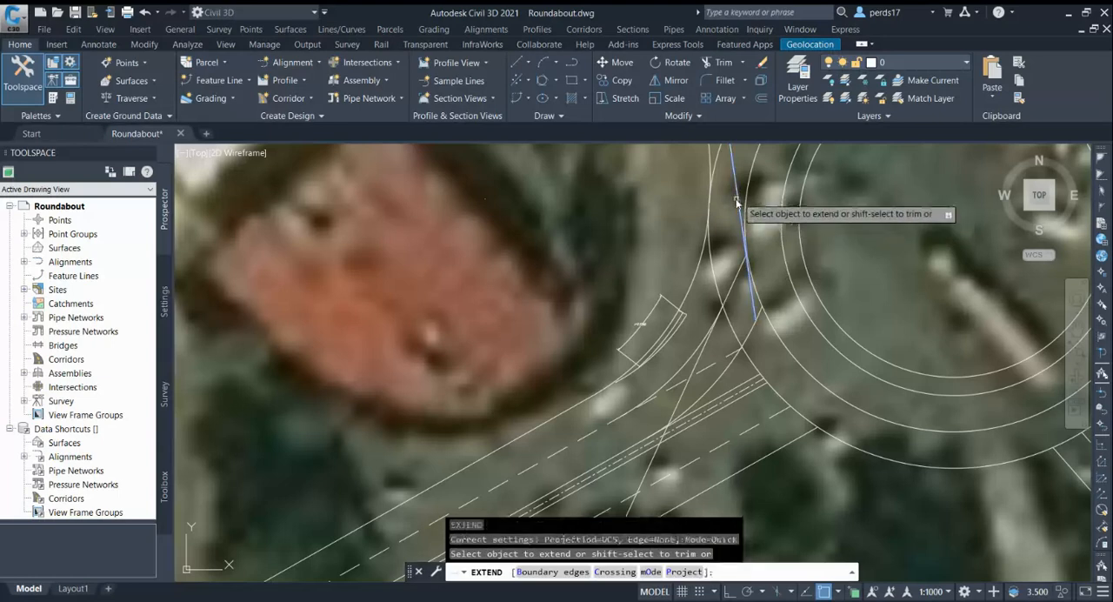
{"action": "left_click", "coordinate": [737, 202]}
{"action": "key", "text": "Escape"}
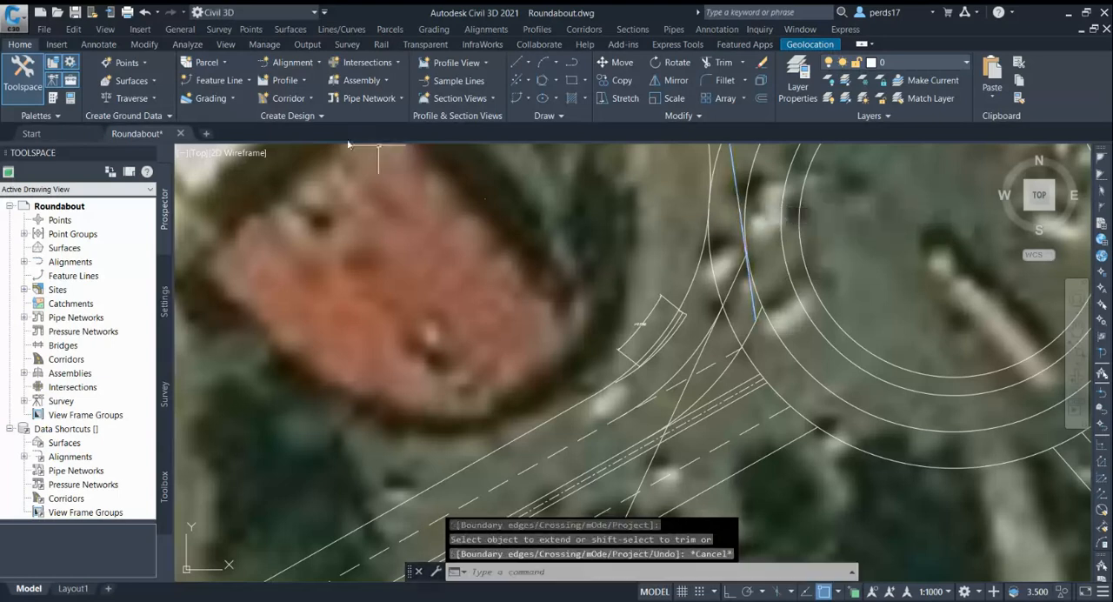
{"action": "left_click", "coordinate": [98, 45]}
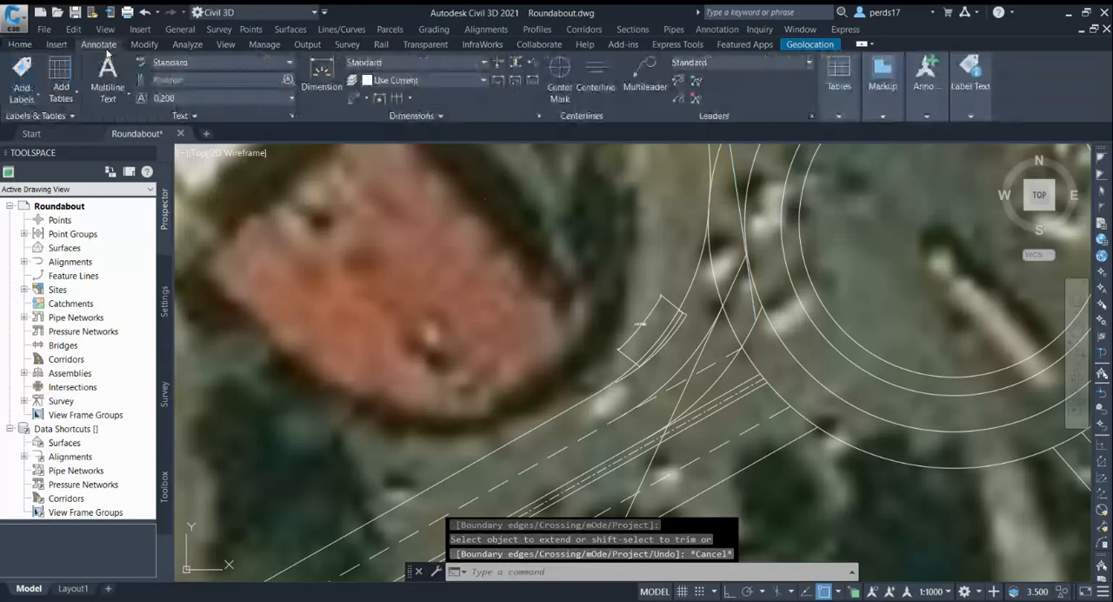
{"action": "left_click", "coordinate": [355, 99]}
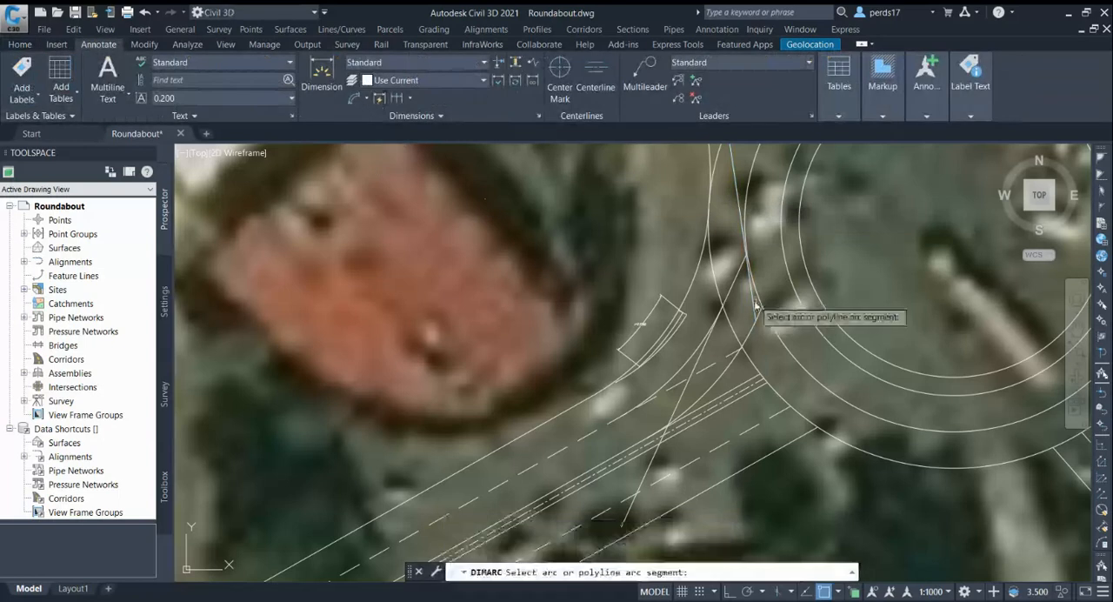
{"action": "scroll", "coordinate": [740, 287], "scroll_direction": "up", "scroll_amount": 3}
{"action": "left_click", "coordinate": [742, 288]}
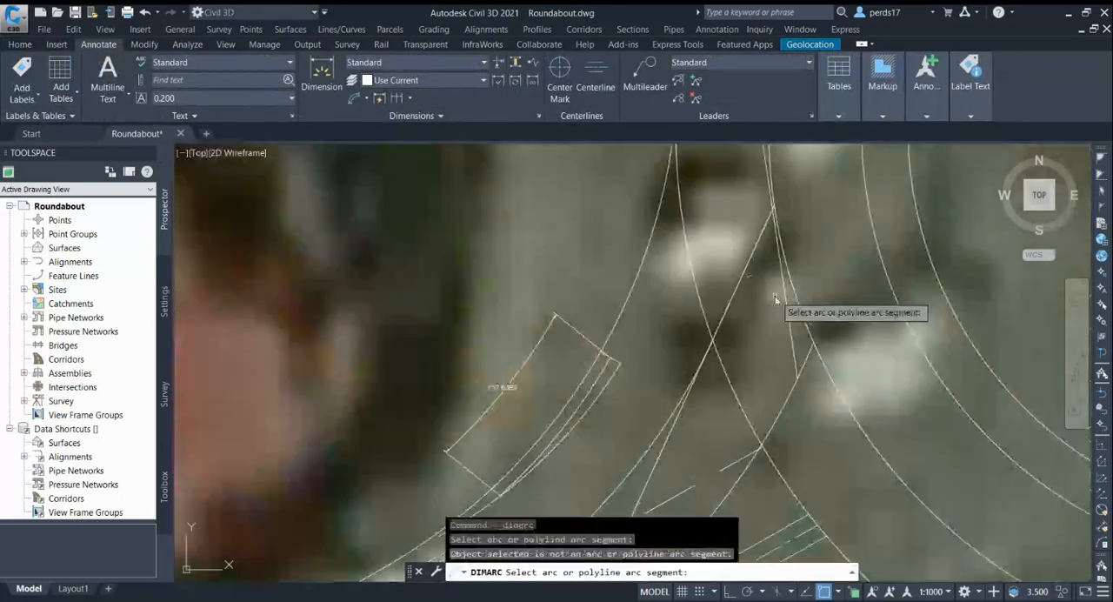
{"action": "left_click", "coordinate": [787, 311]}
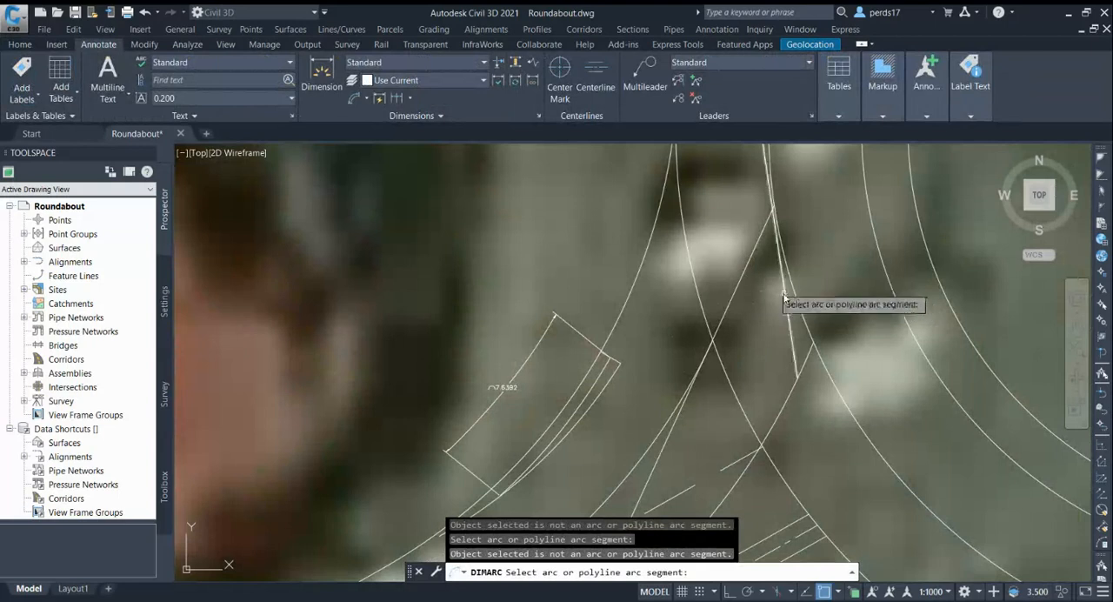
Add an angular dimension between the entry line and the circle's tangent line, placed between the two lines south of their intersection
{"action": "left_click", "coordinate": [367, 97]}
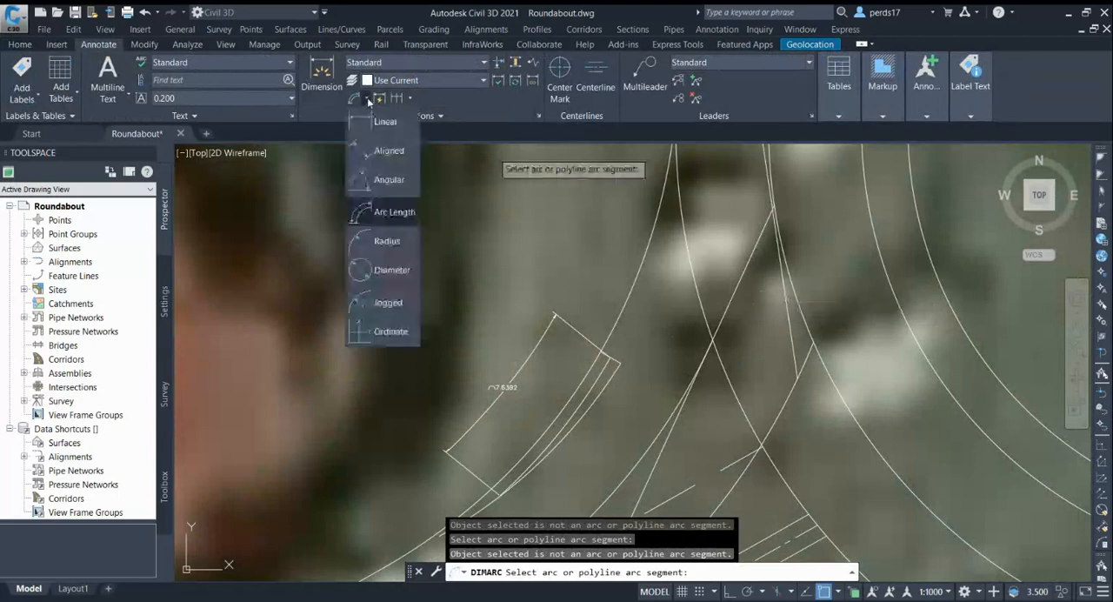
{"action": "left_click", "coordinate": [389, 180]}
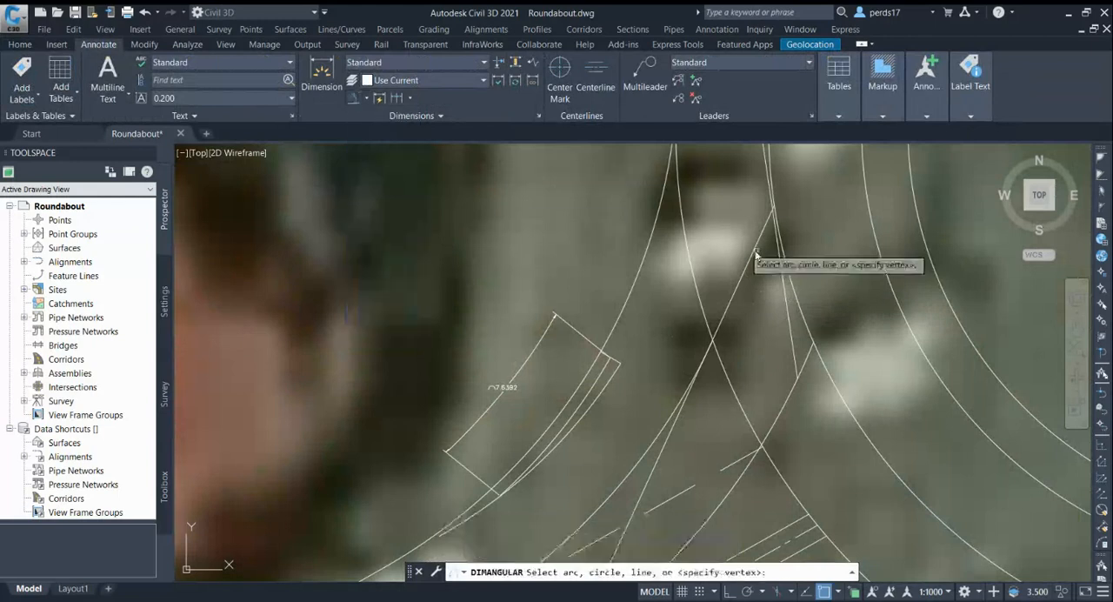
{"action": "left_click", "coordinate": [745, 269]}
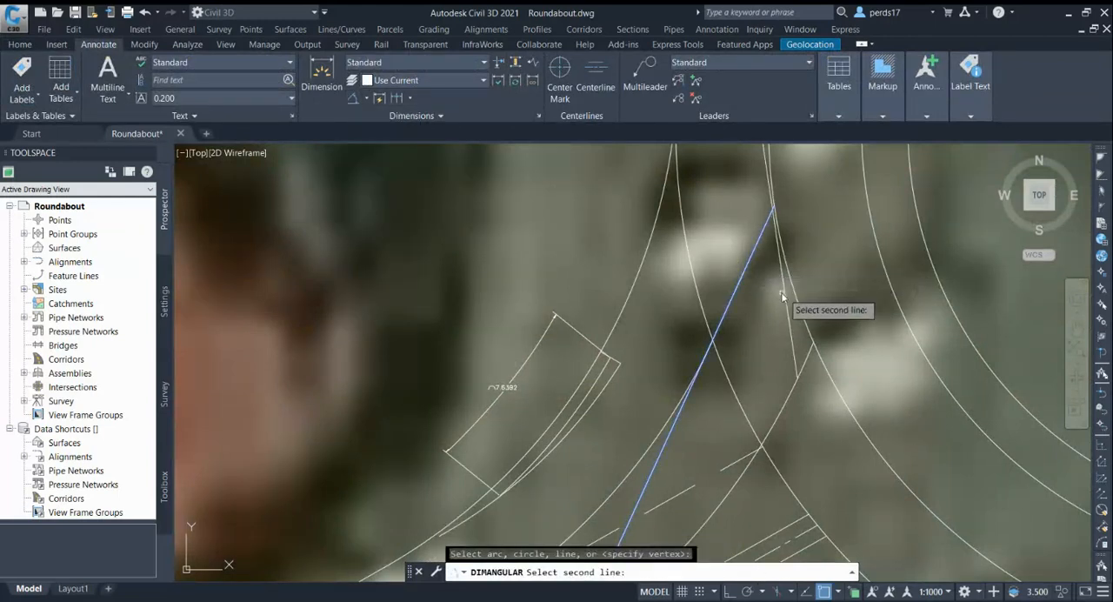
{"action": "left_click", "coordinate": [786, 299]}
{"action": "scroll", "coordinate": [761, 298], "scroll_direction": "up", "scroll_amount": 3}
{"action": "left_click", "coordinate": [760, 300]}
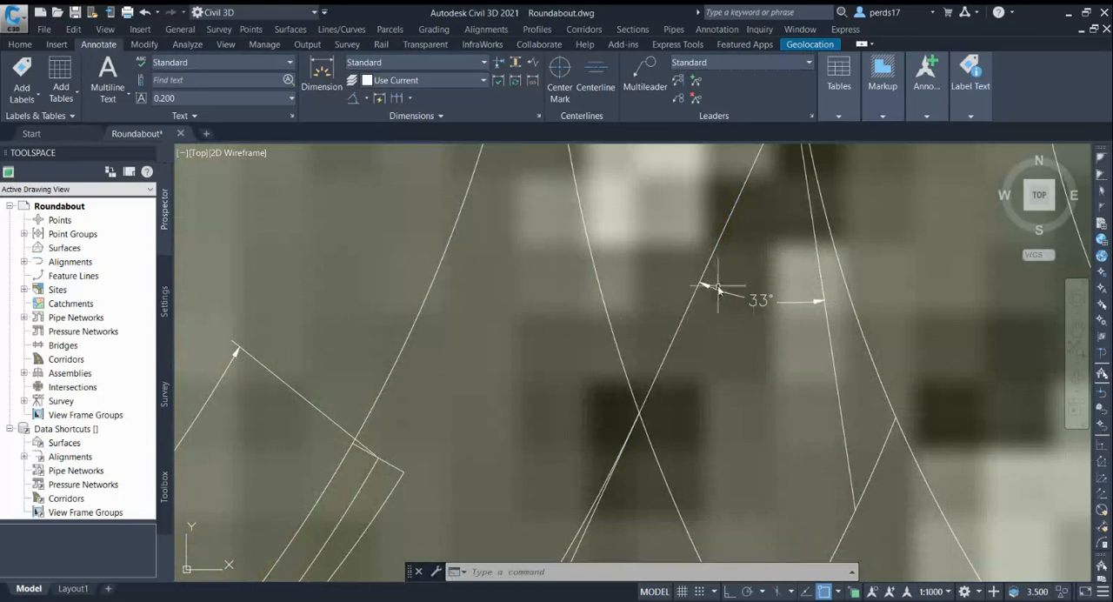
{"action": "scroll", "coordinate": [722, 285], "scroll_direction": "down", "scroll_amount": 3}
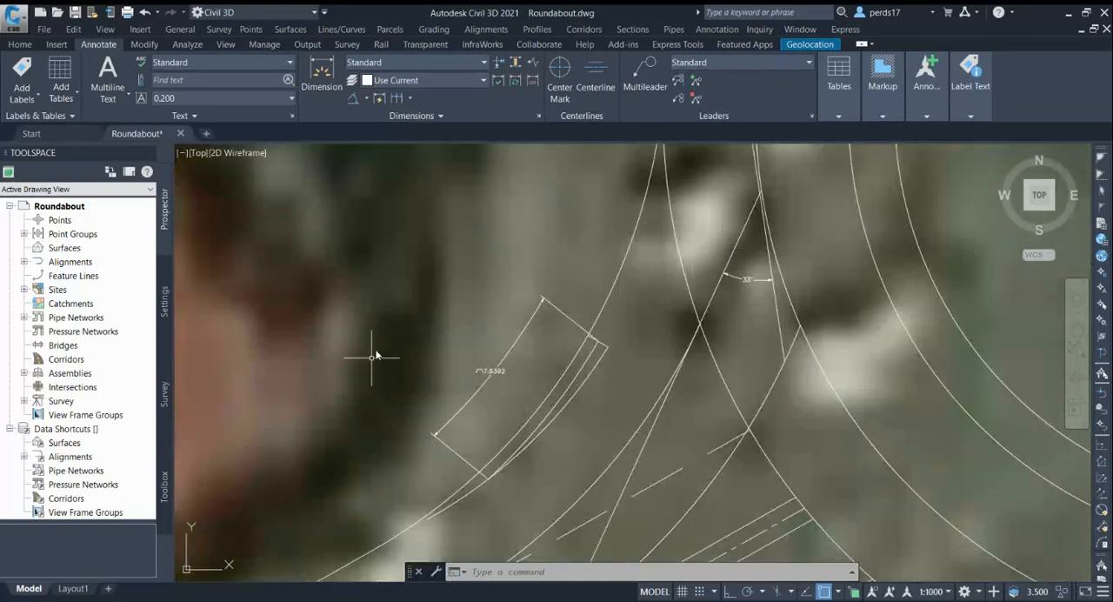
{"action": "scroll", "coordinate": [370, 365], "scroll_direction": "down", "scroll_amount": 2}
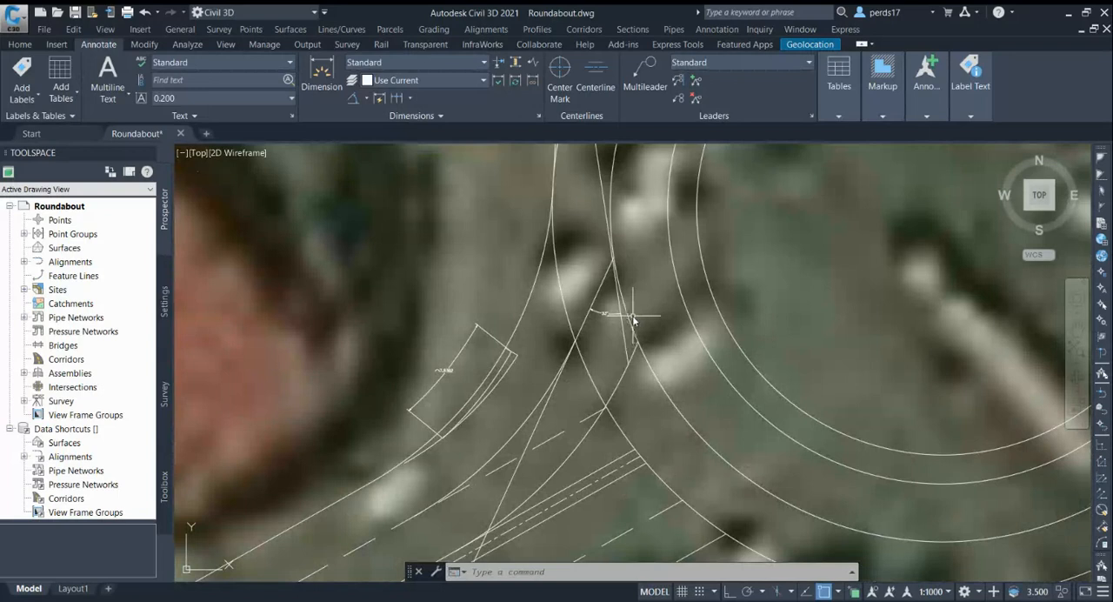
{"action": "scroll", "coordinate": [625, 323], "scroll_direction": "up", "scroll_amount": 4}
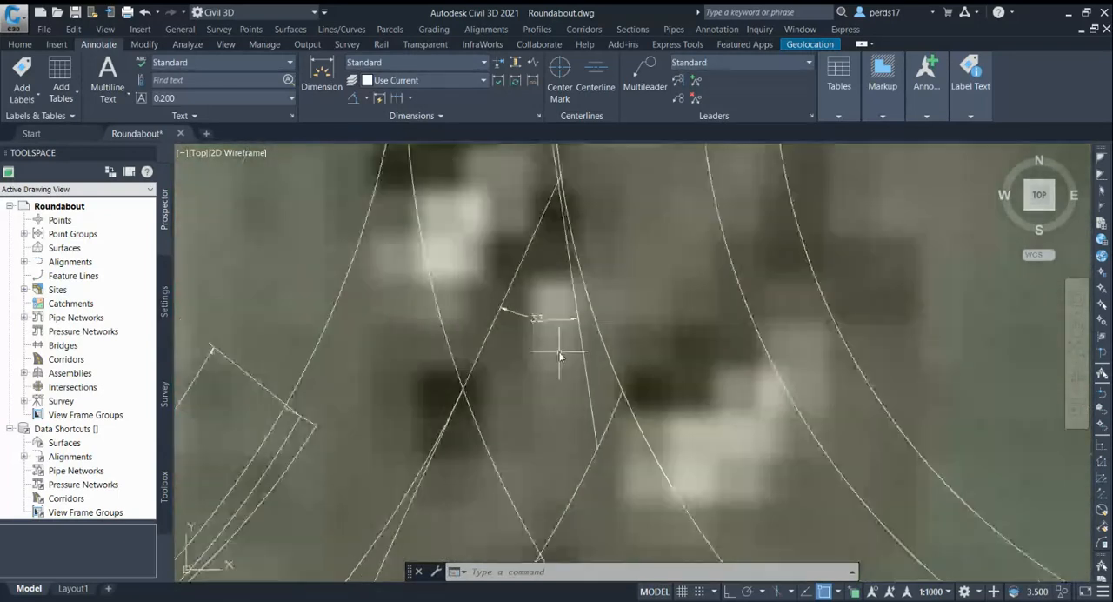
{"action": "scroll", "coordinate": [598, 265], "scroll_direction": "down", "scroll_amount": 2}
{"action": "scroll", "coordinate": [598, 281], "scroll_direction": "down", "scroll_amount": 4}
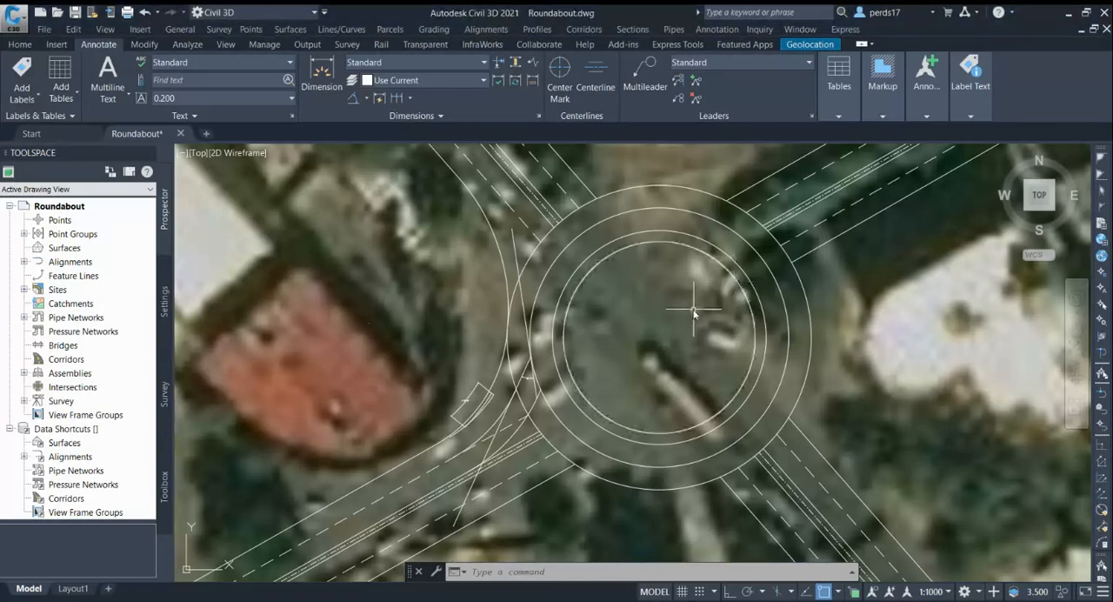
{"action": "scroll", "coordinate": [615, 290], "scroll_direction": "down", "scroll_amount": 2}
{"action": "scroll", "coordinate": [652, 239], "scroll_direction": "up", "scroll_amount": 2}
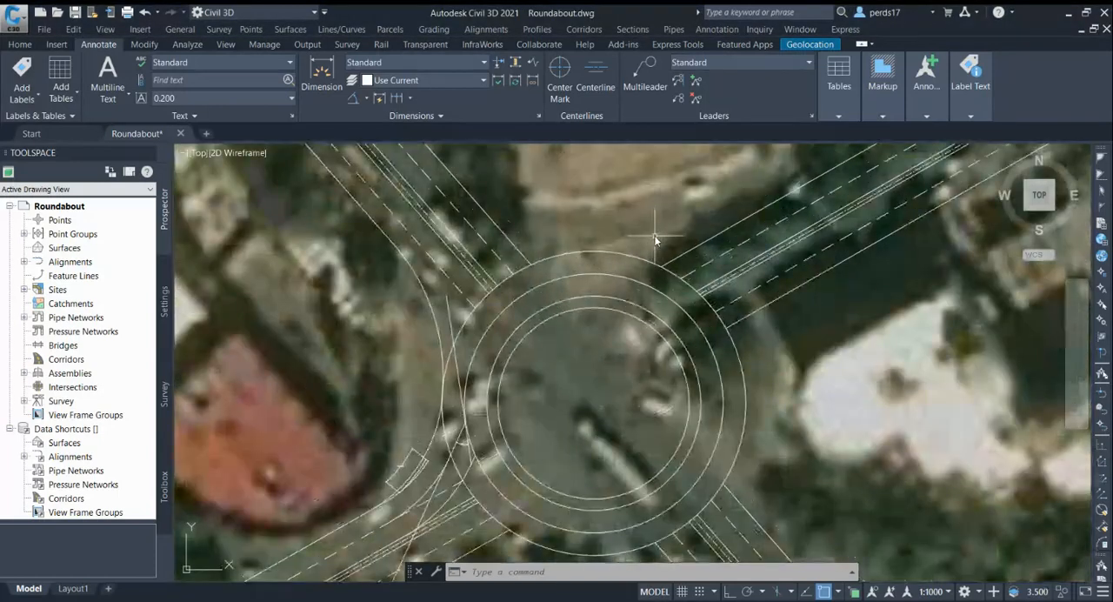
{"action": "type", "text": "f"}
{"action": "key", "text": "Return"}
{"action": "type", "text": "r"}
{"action": "key", "text": "Return"}
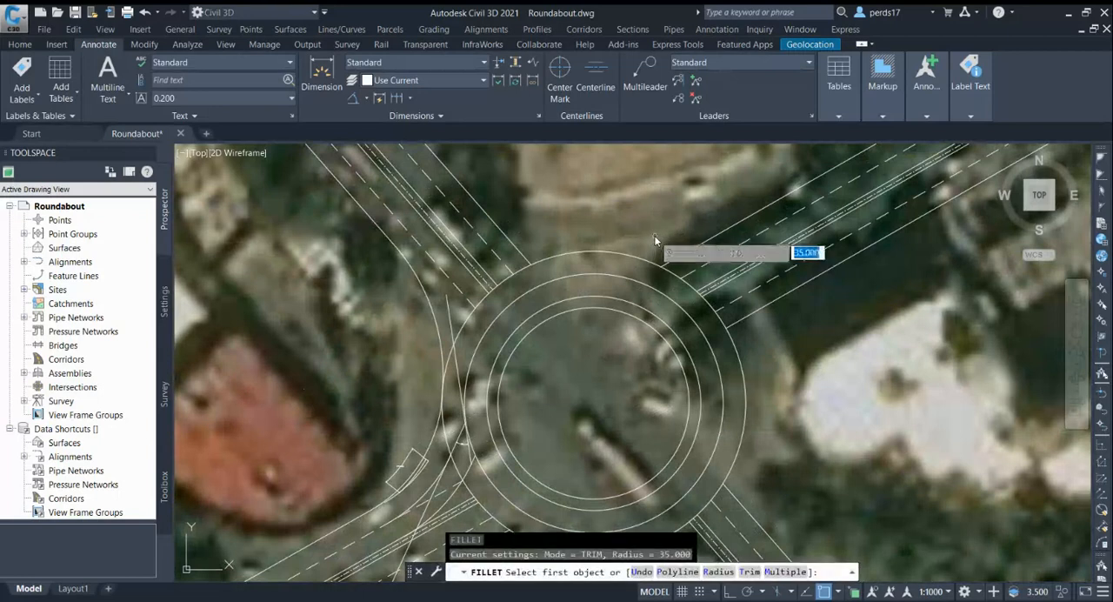
{"action": "key", "text": "Return"}
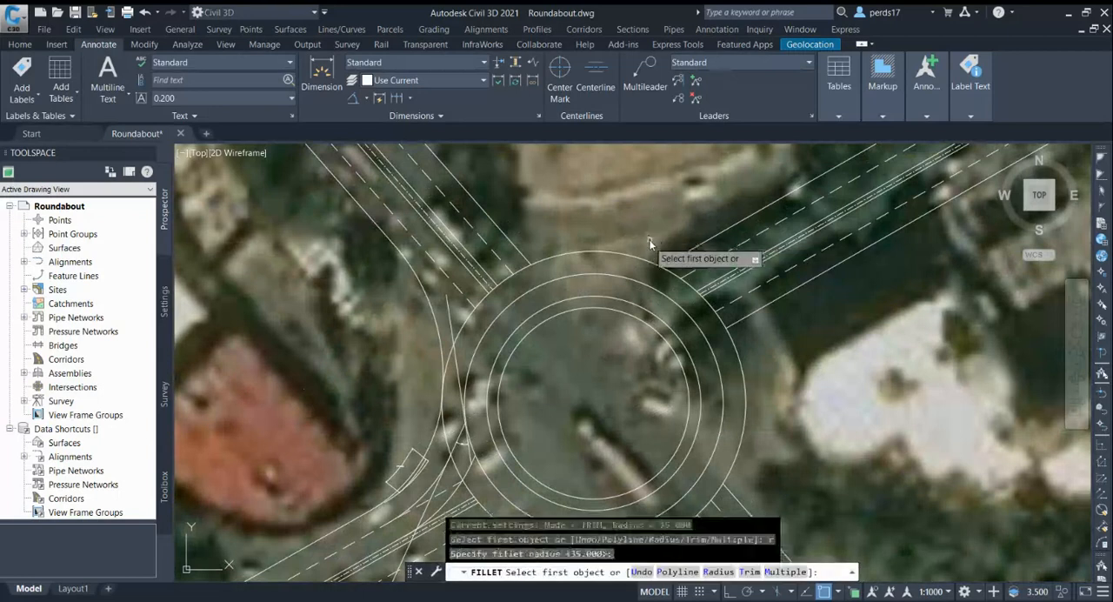
{"action": "left_click", "coordinate": [599, 250]}
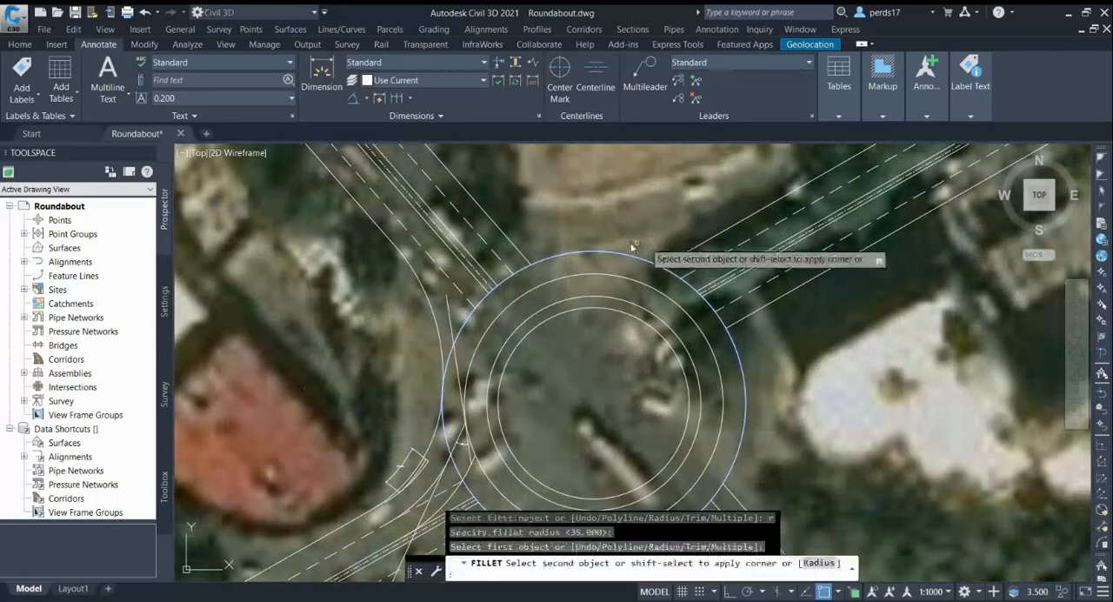
{"action": "key", "text": "Escape"}
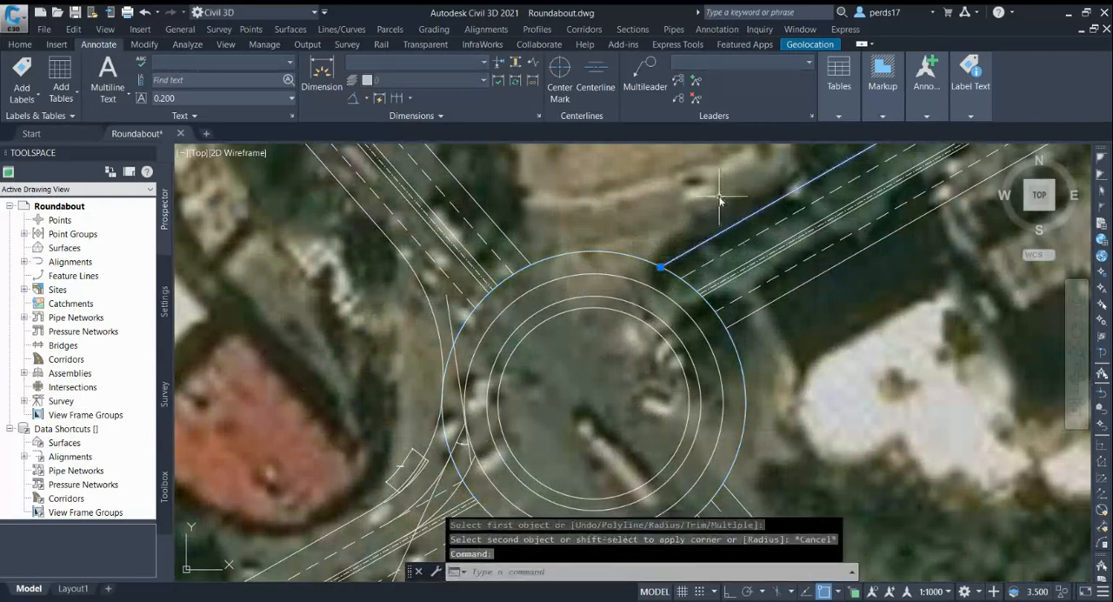
Explode the northeast approach's northern kerb polyline and fillet it to the roundabout's outer circle with a radius of 35
{"action": "type", "text": "x"}
{"action": "key", "text": "Return"}
{"action": "type", "text": "f"}
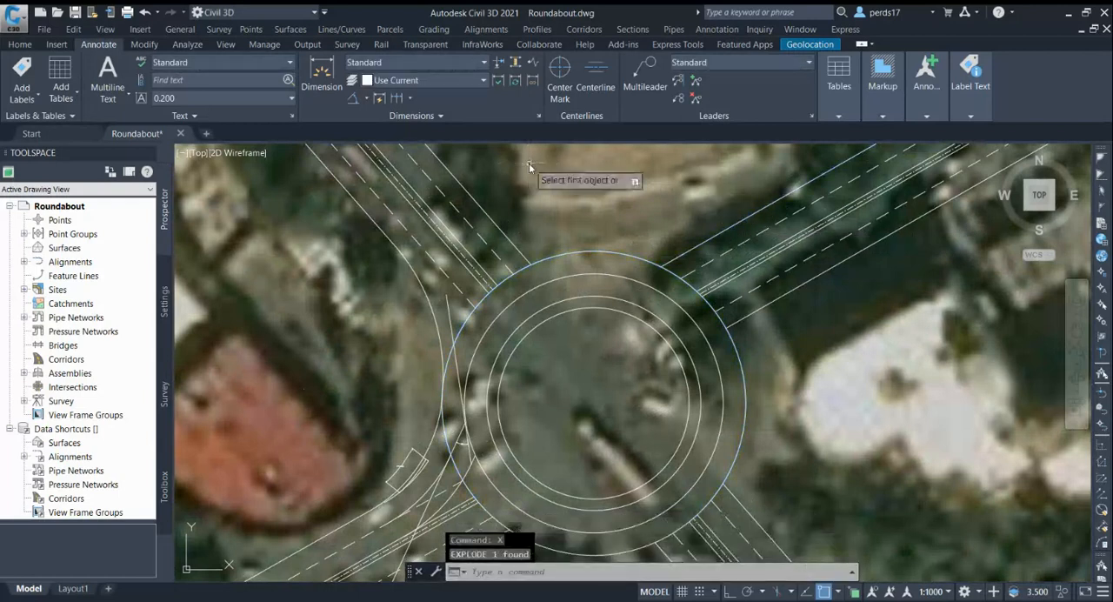
{"action": "key", "text": "Return"}
{"action": "type", "text": "r"}
{"action": "key", "text": "Return"}
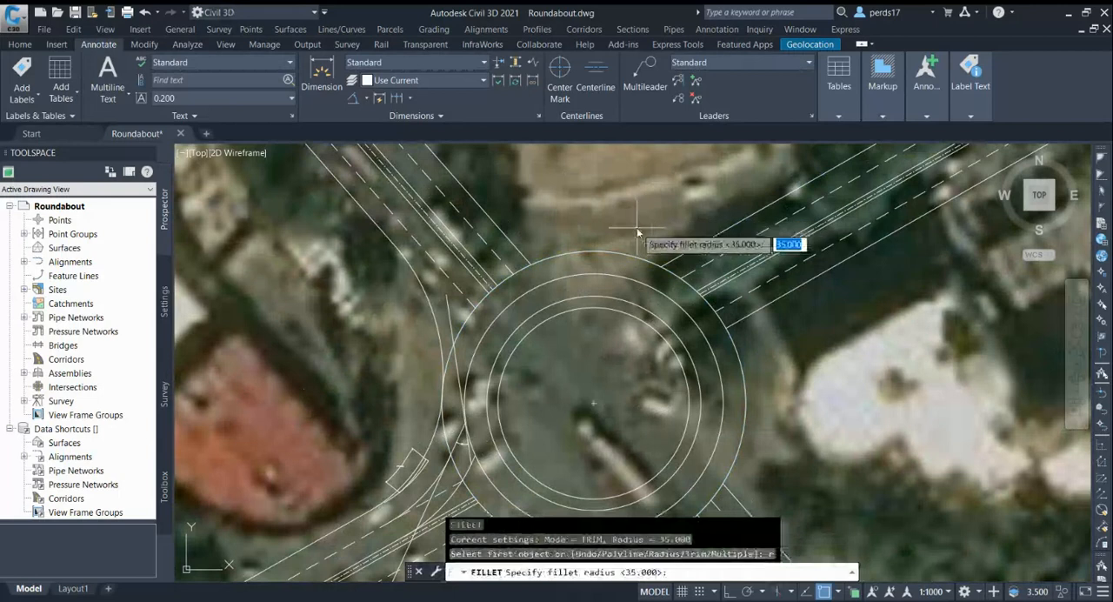
{"action": "key", "text": "Return"}
{"action": "left_click", "coordinate": [621, 252]}
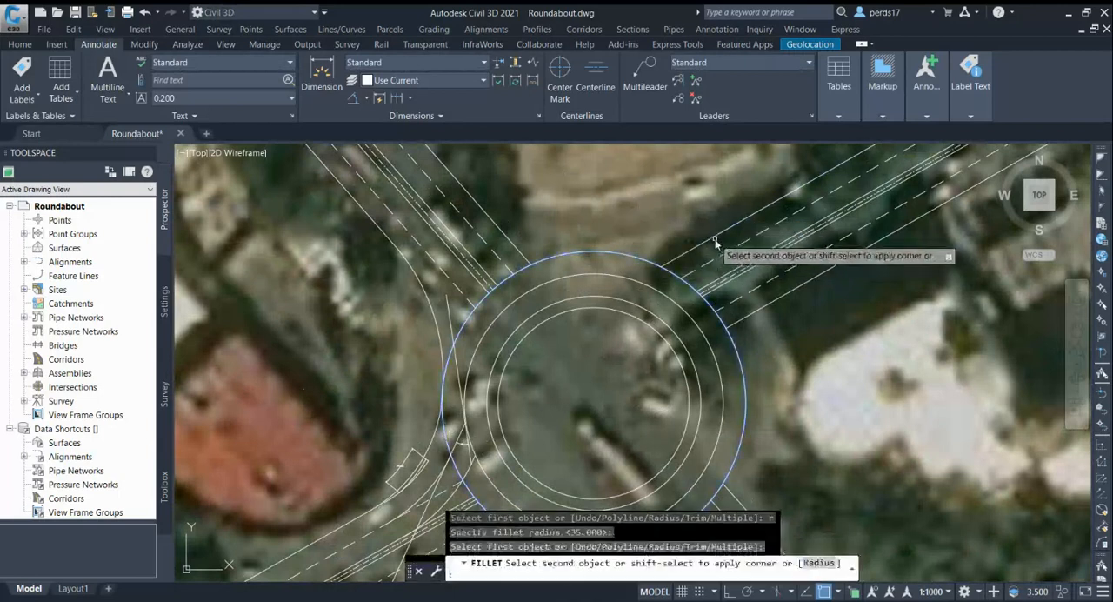
{"action": "key", "text": "Escape"}
Offset the southwest entry's outer kerb arc by 1 toward the carriageway
{"action": "scroll", "coordinate": [733, 224], "scroll_direction": "down", "scroll_amount": 2}
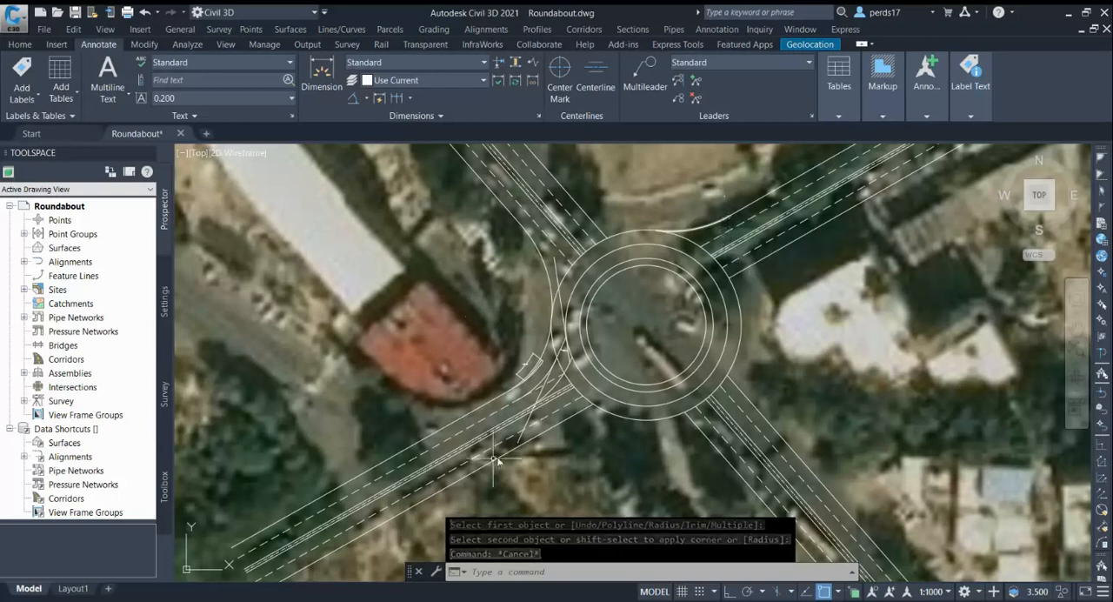
{"action": "scroll", "coordinate": [494, 459], "scroll_direction": "up", "scroll_amount": 4}
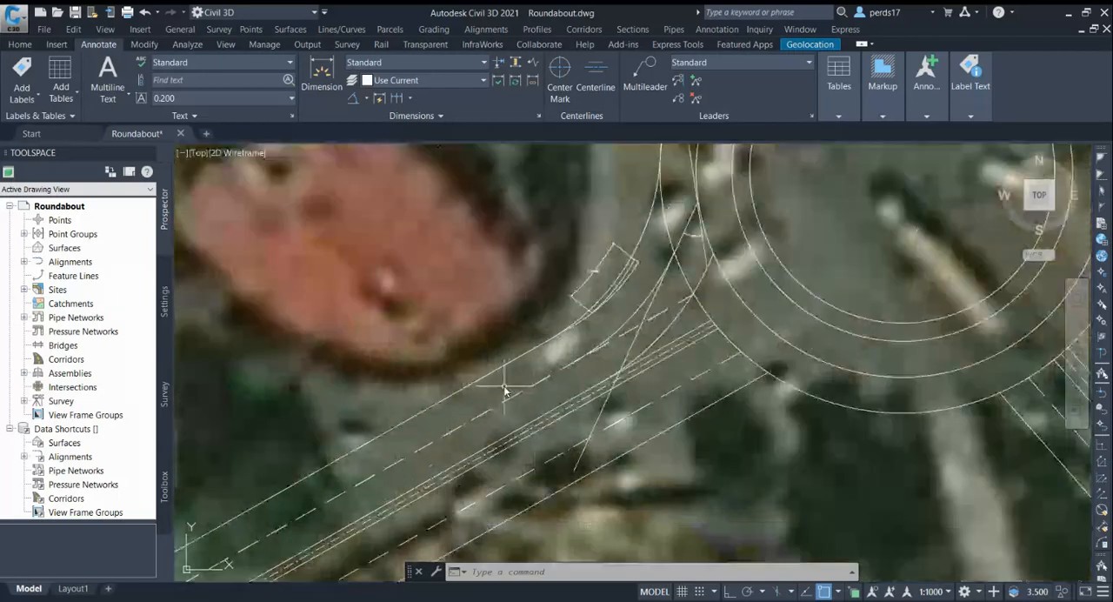
{"action": "type", "text": "o"}
{"action": "key", "text": "Return"}
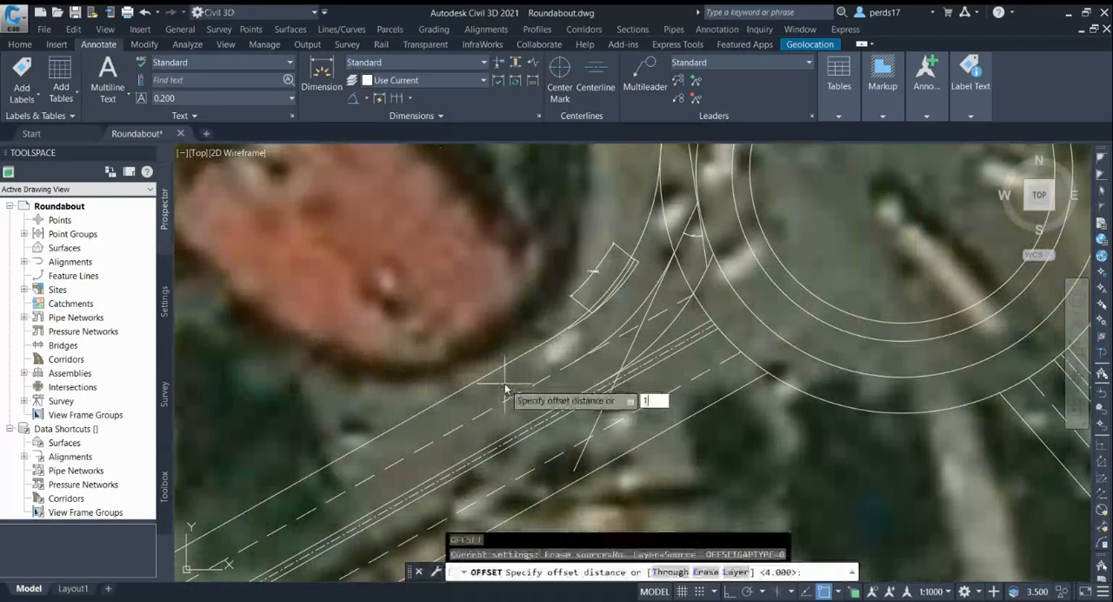
{"action": "type", "text": "1"}
{"action": "key", "text": "Return"}
{"action": "scroll", "coordinate": [646, 218], "scroll_direction": "up", "scroll_amount": 2}
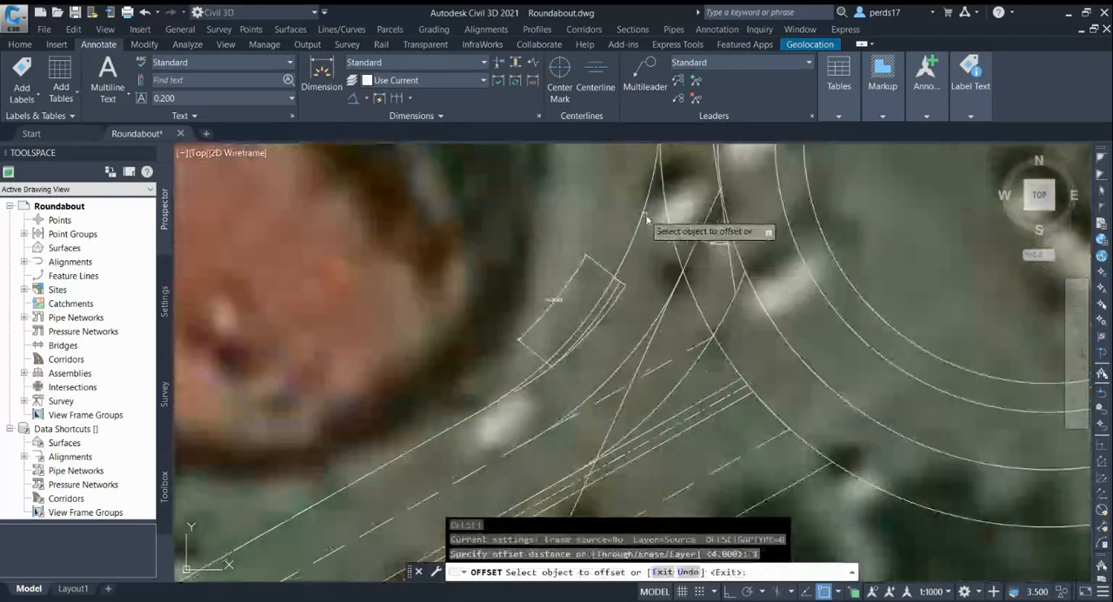
{"action": "left_click", "coordinate": [645, 216]}
{"action": "left_click", "coordinate": [661, 246]}
Offset the southwest approach's northern median edge line by 1 toward the entry lanes
{"action": "scroll", "coordinate": [680, 215], "scroll_direction": "down", "scroll_amount": 4}
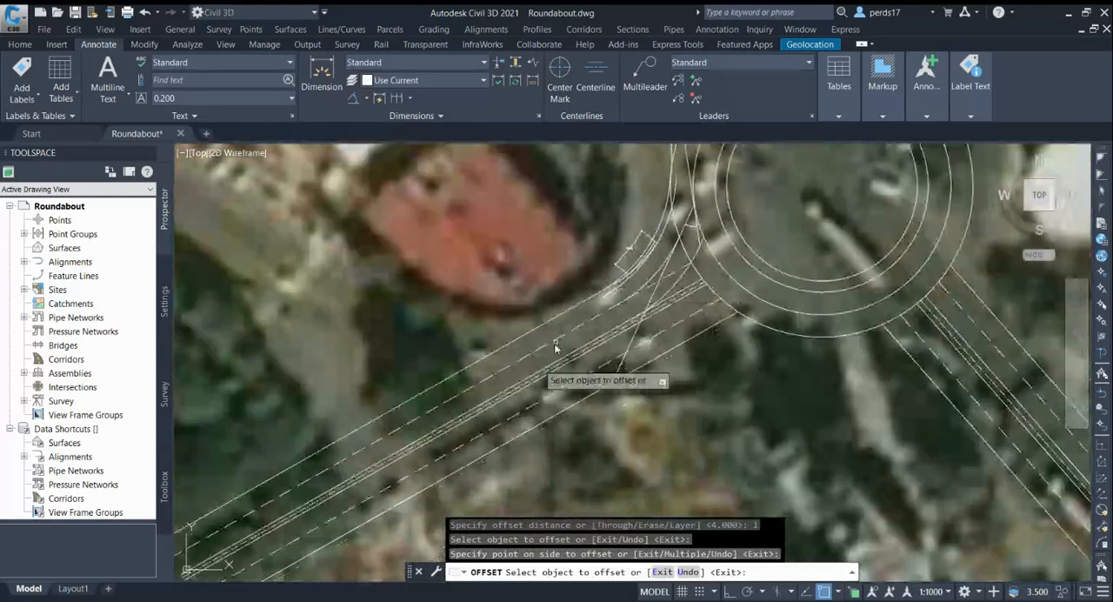
{"action": "scroll", "coordinate": [556, 348], "scroll_direction": "up", "scroll_amount": 2}
{"action": "left_click", "coordinate": [525, 366]}
{"action": "left_click", "coordinate": [511, 354]}
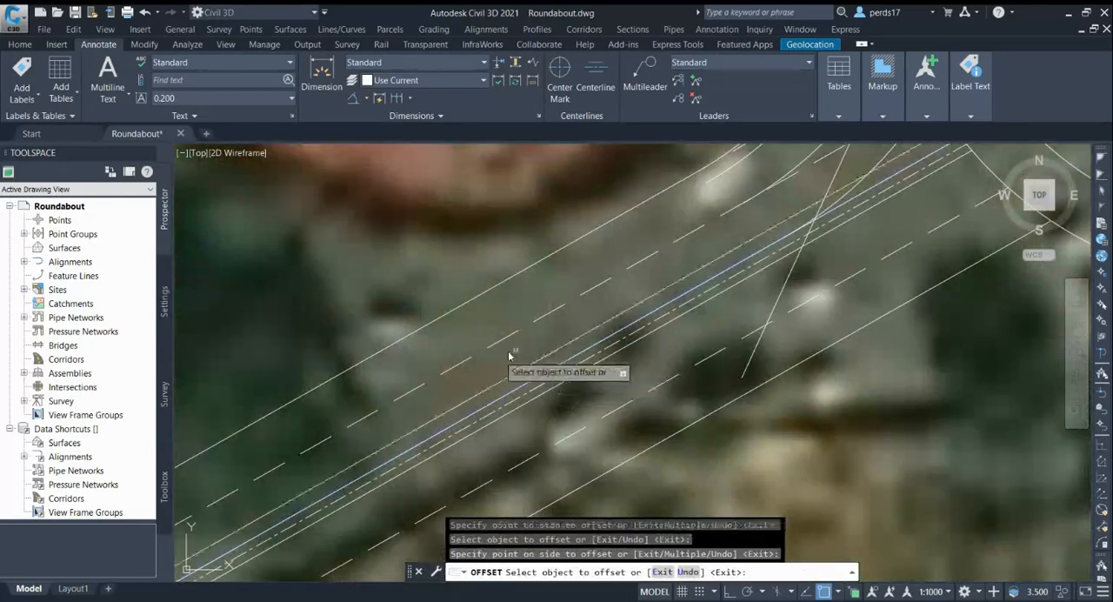
Offset the second innermost circle of the roundabout outward by 1
{"action": "scroll", "coordinate": [586, 286], "scroll_direction": "down", "scroll_amount": 5}
{"action": "scroll", "coordinate": [612, 238], "scroll_direction": "up", "scroll_amount": 4}
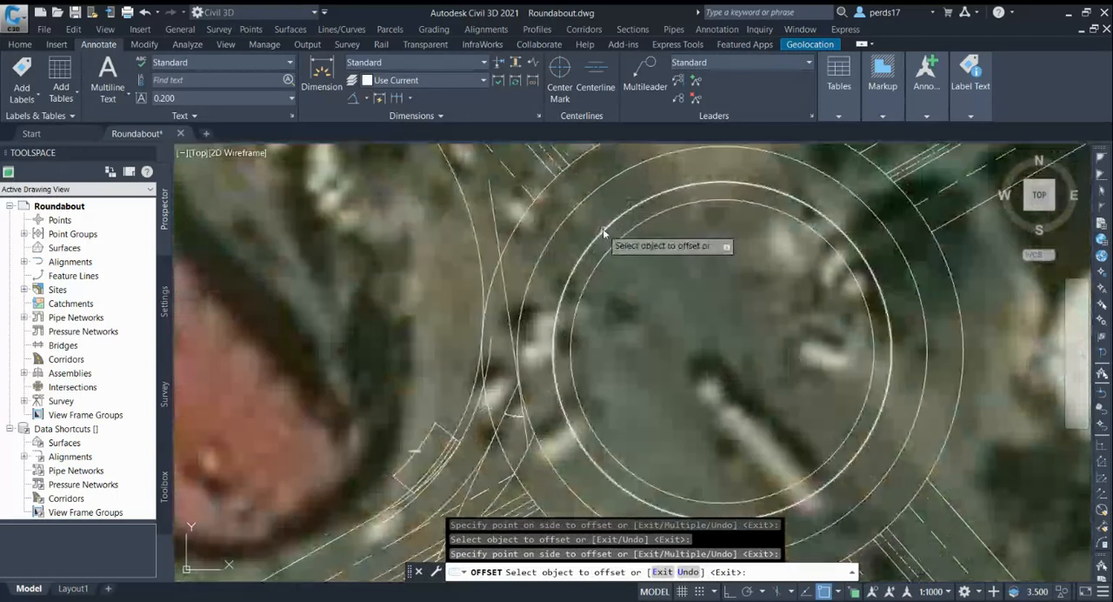
{"action": "left_click", "coordinate": [603, 232]}
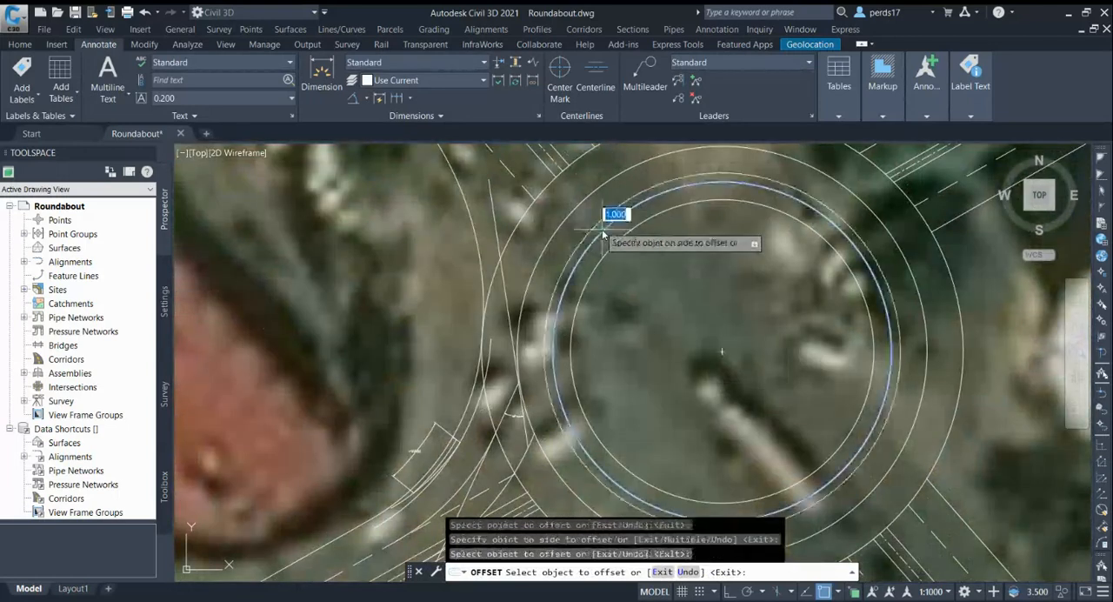
{"action": "left_click", "coordinate": [598, 224]}
Offset the northeast exit's kerb fillet arc by 1 toward the carriageway
{"action": "scroll", "coordinate": [586, 260], "scroll_direction": "down", "scroll_amount": 5}
{"action": "scroll", "coordinate": [687, 212], "scroll_direction": "up", "scroll_amount": 3}
{"action": "scroll", "coordinate": [686, 207], "scroll_direction": "up", "scroll_amount": 3}
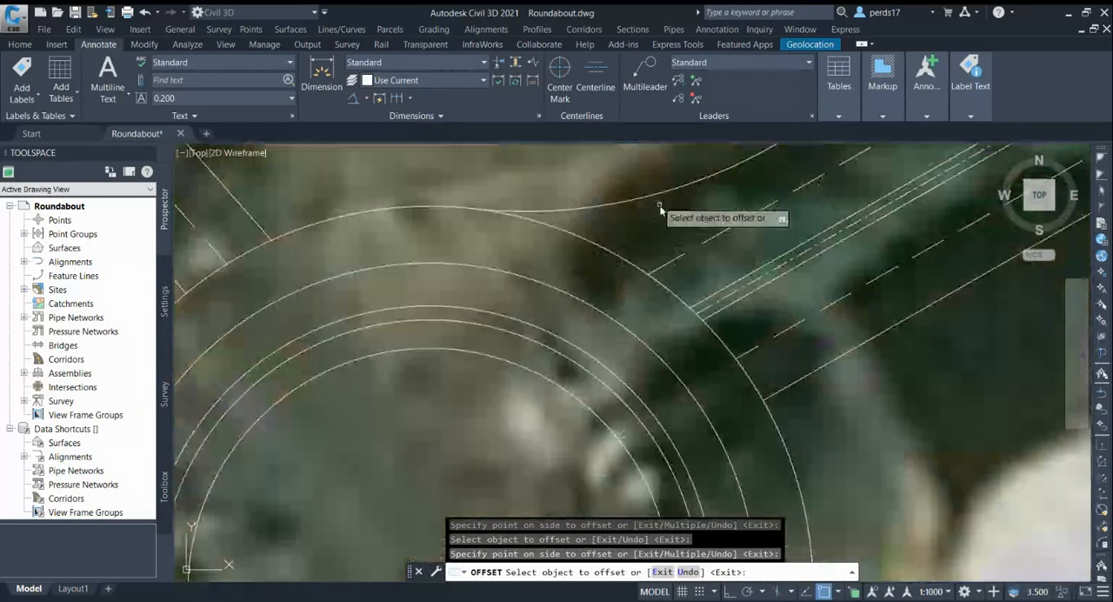
{"action": "key", "text": "Escape"}
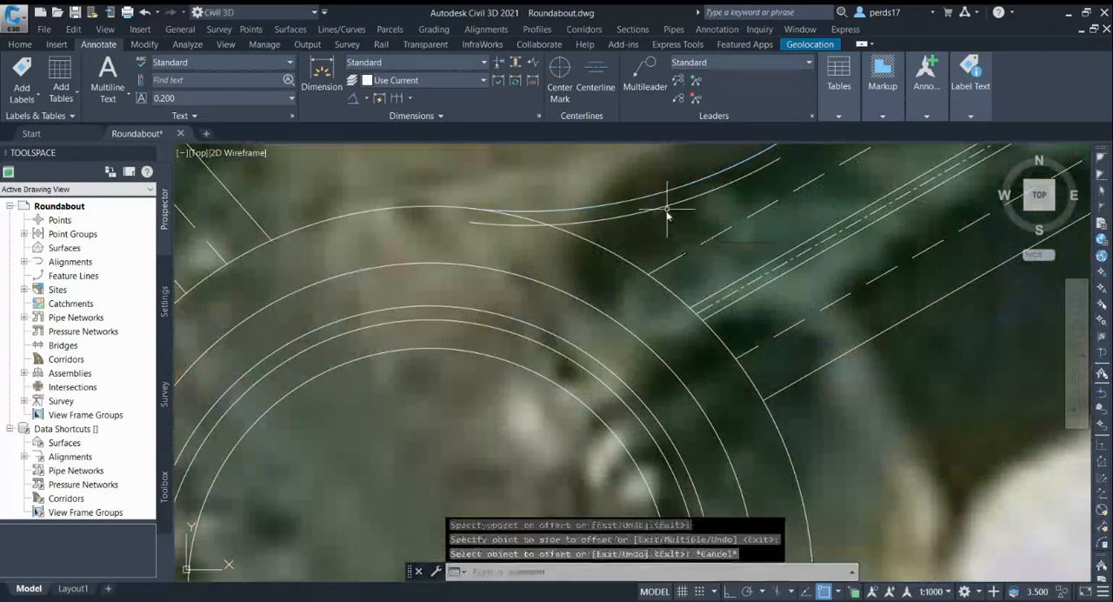
{"action": "scroll", "coordinate": [667, 219], "scroll_direction": "down", "scroll_amount": 4}
Draw a Tan, Tan, Tan circle touching the offset northeast exit arc, the offset inner circle and the offset southwest entry arc
{"action": "left_click", "coordinate": [20, 47]}
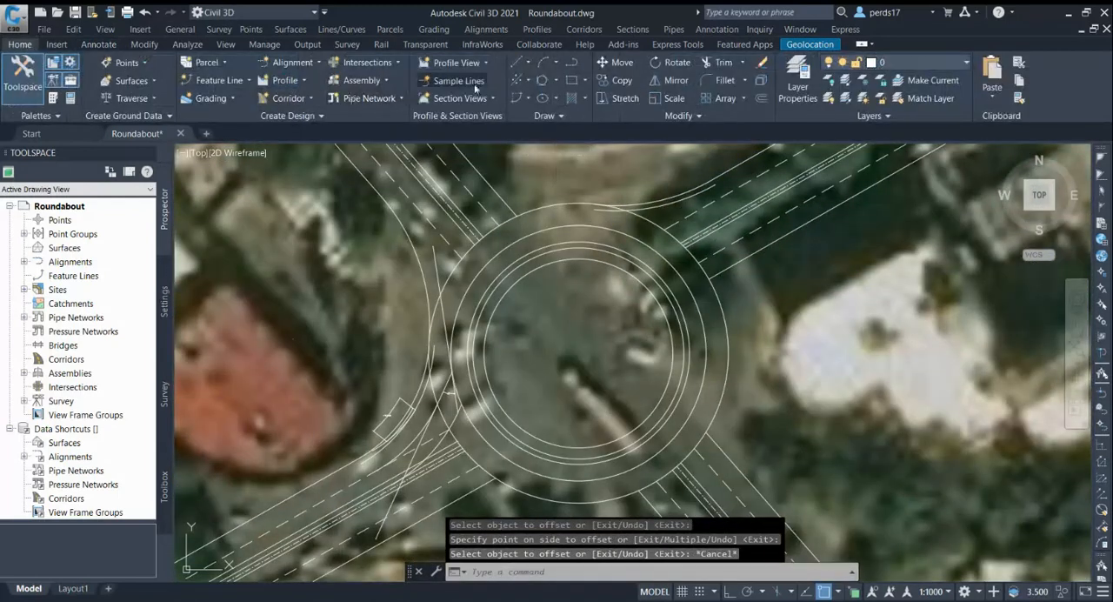
{"action": "left_click", "coordinate": [557, 80]}
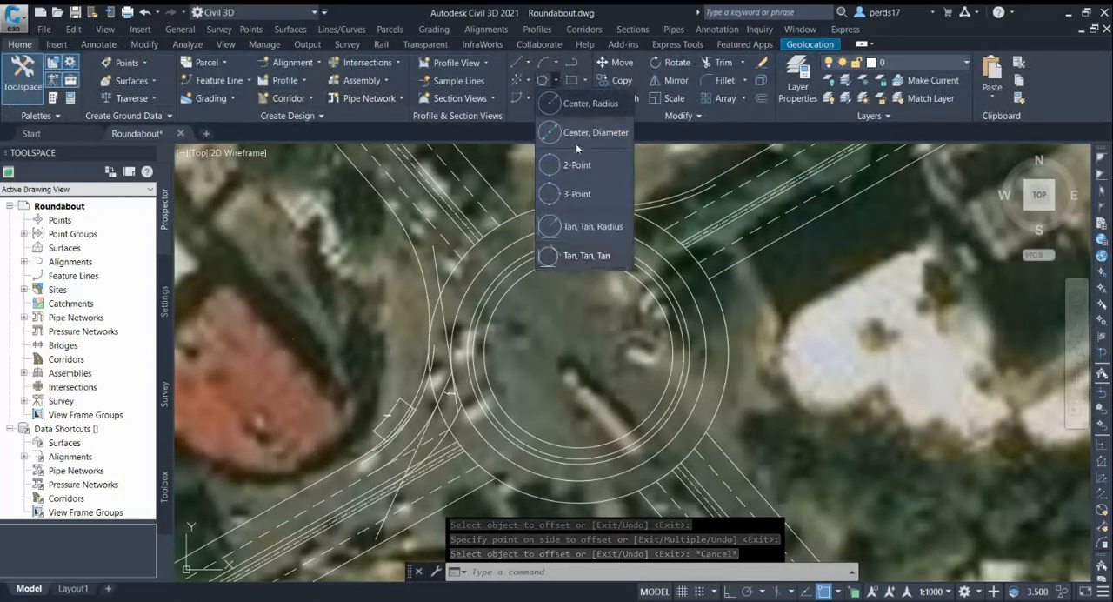
{"action": "left_click", "coordinate": [581, 254]}
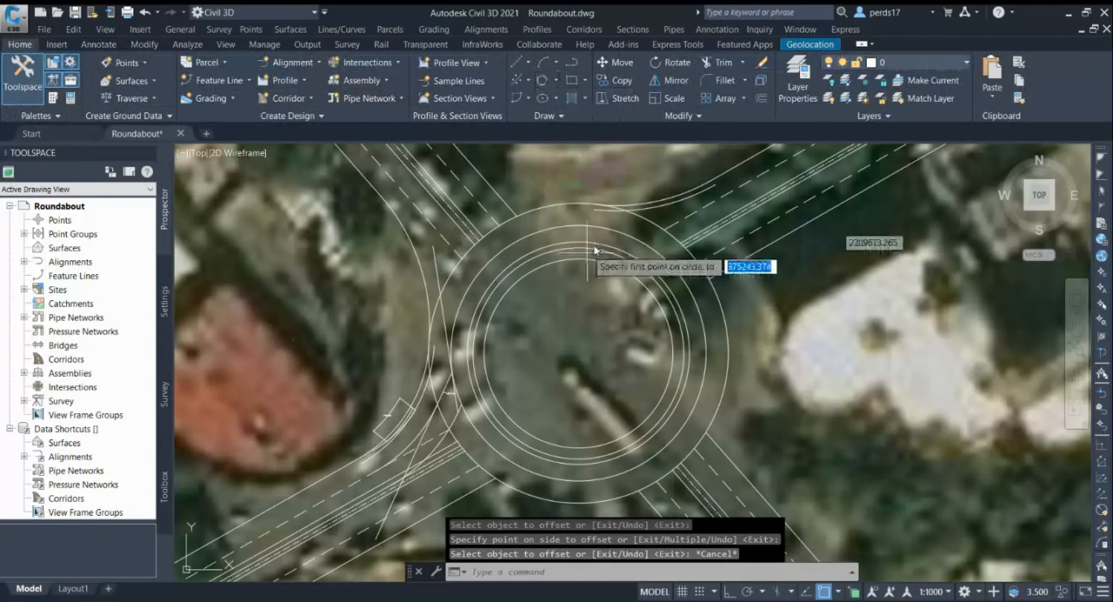
{"action": "left_click", "coordinate": [654, 220]}
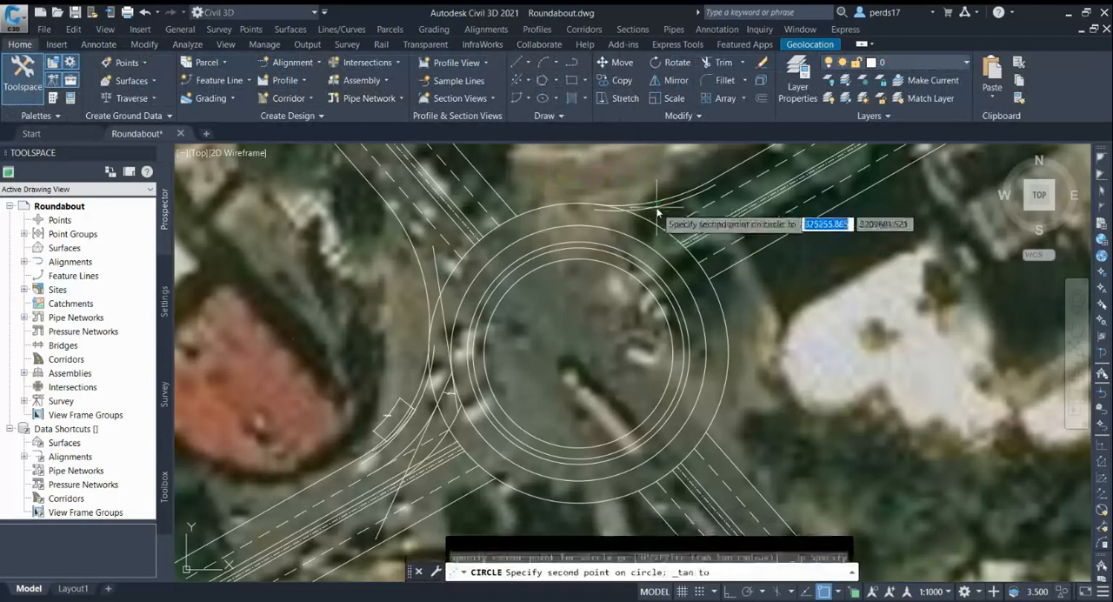
{"action": "left_click", "coordinate": [500, 261]}
{"action": "scroll", "coordinate": [467, 416], "scroll_direction": "up", "scroll_amount": 3}
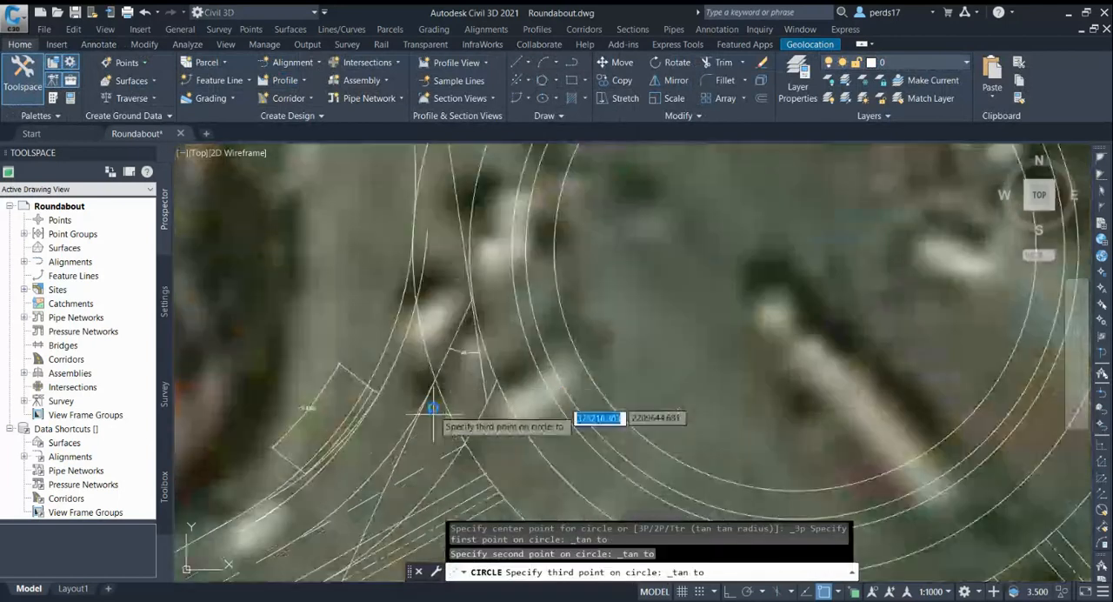
{"action": "left_click", "coordinate": [403, 360]}
{"action": "scroll", "coordinate": [417, 370], "scroll_direction": "down", "scroll_amount": 5}
{"action": "scroll", "coordinate": [548, 292], "scroll_direction": "down", "scroll_amount": 3}
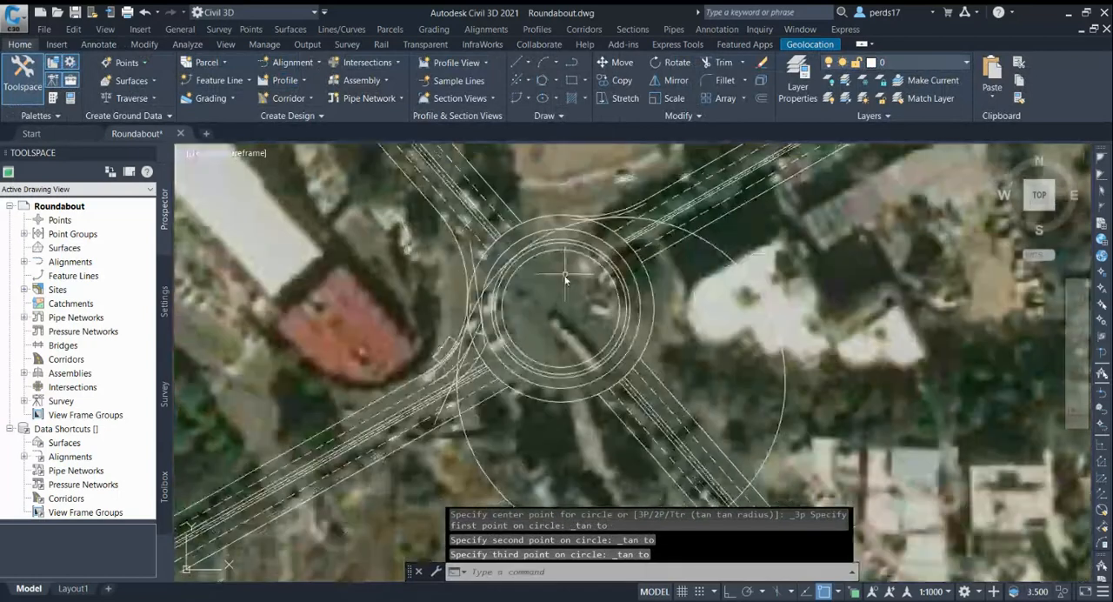
Draw a Tan, Tan, Tan circle touching the offset southwest median line, the offset entry kerb arc and the large through-path circle
{"action": "left_click", "coordinate": [555, 81]}
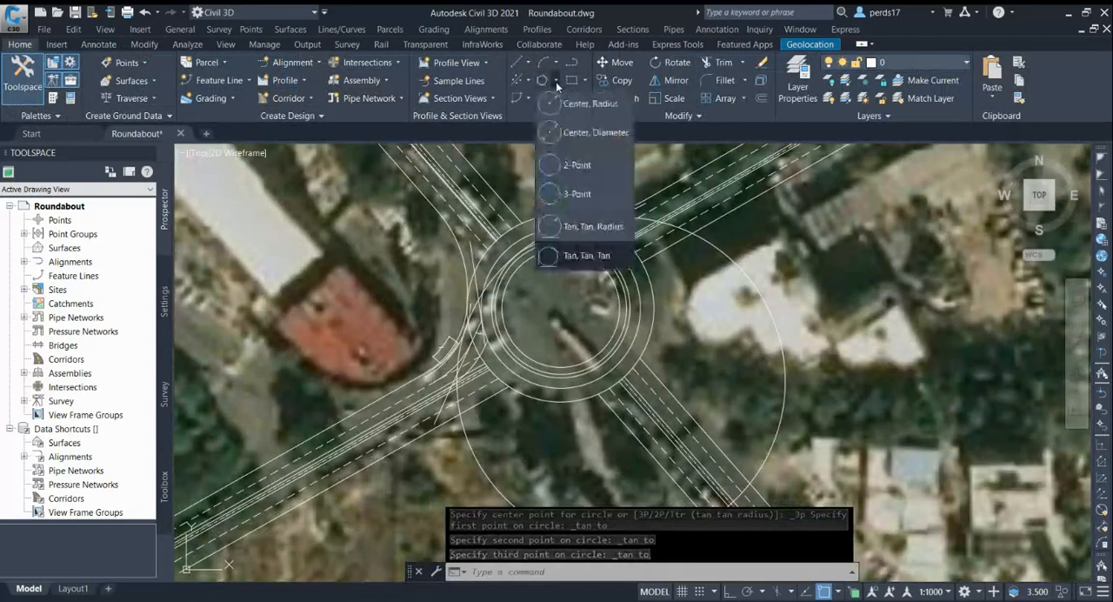
{"action": "left_click", "coordinate": [589, 254]}
{"action": "scroll", "coordinate": [400, 426], "scroll_direction": "up", "scroll_amount": 4}
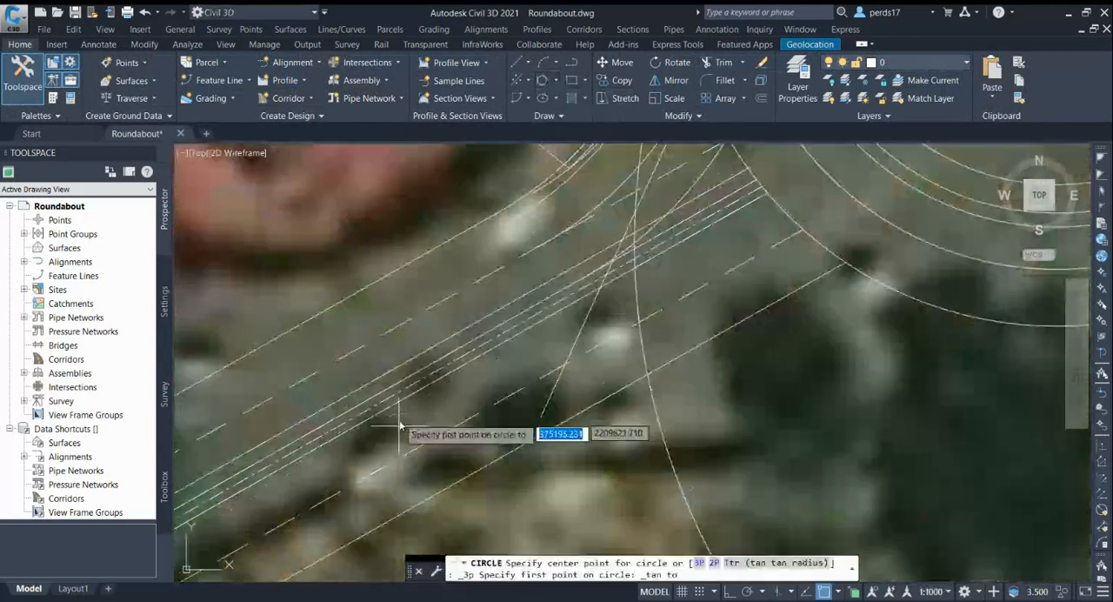
{"action": "left_click", "coordinate": [381, 379]}
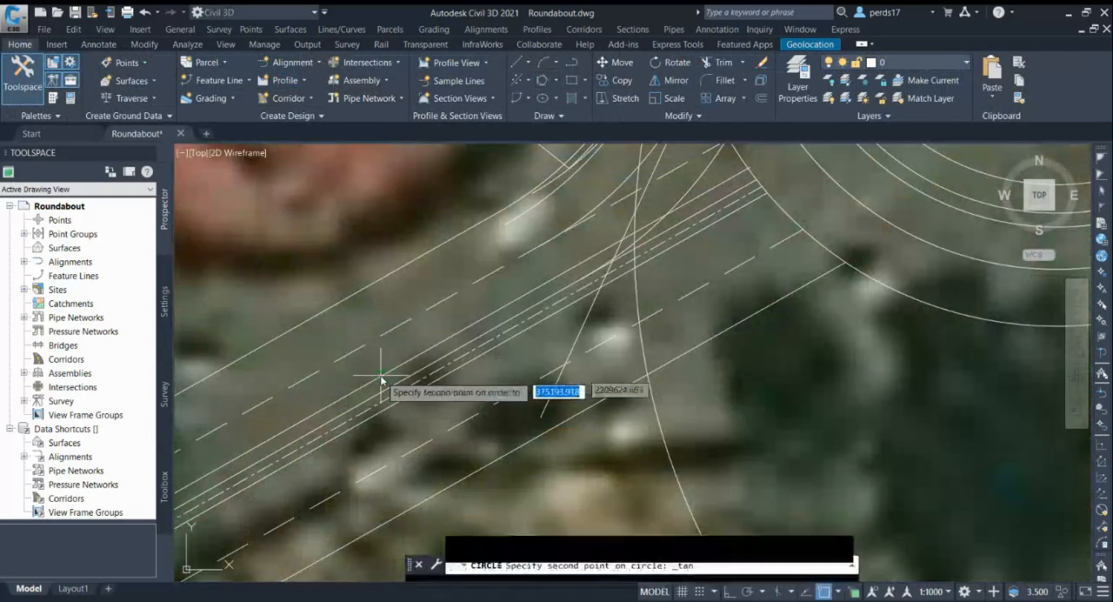
{"action": "scroll", "coordinate": [557, 295], "scroll_direction": "up", "scroll_amount": 3}
{"action": "scroll", "coordinate": [530, 366], "scroll_direction": "down", "scroll_amount": 4}
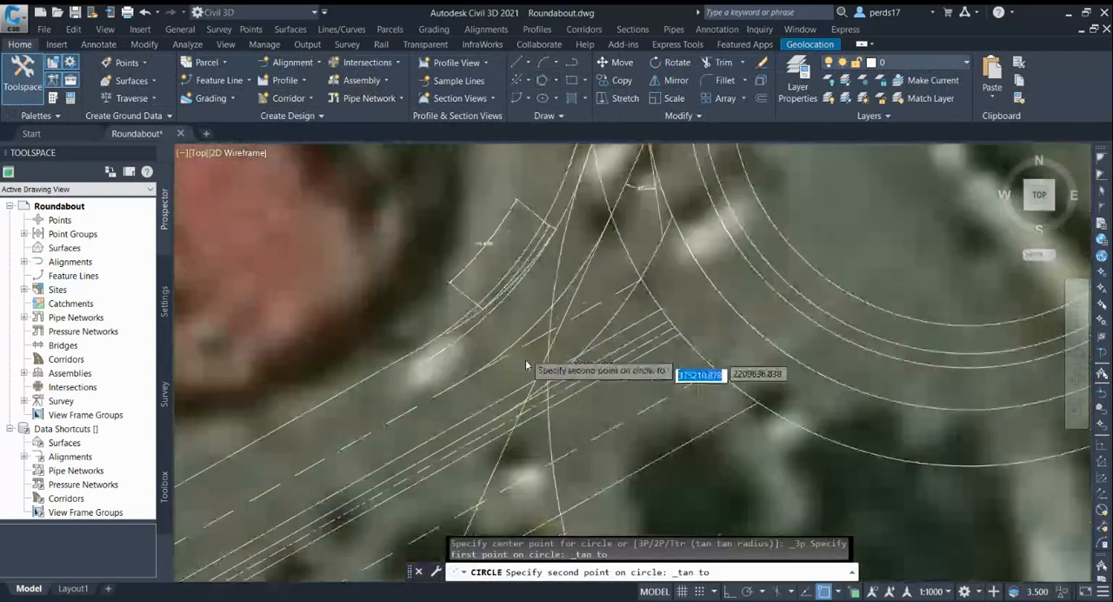
{"action": "scroll", "coordinate": [521, 342], "scroll_direction": "up", "scroll_amount": 2}
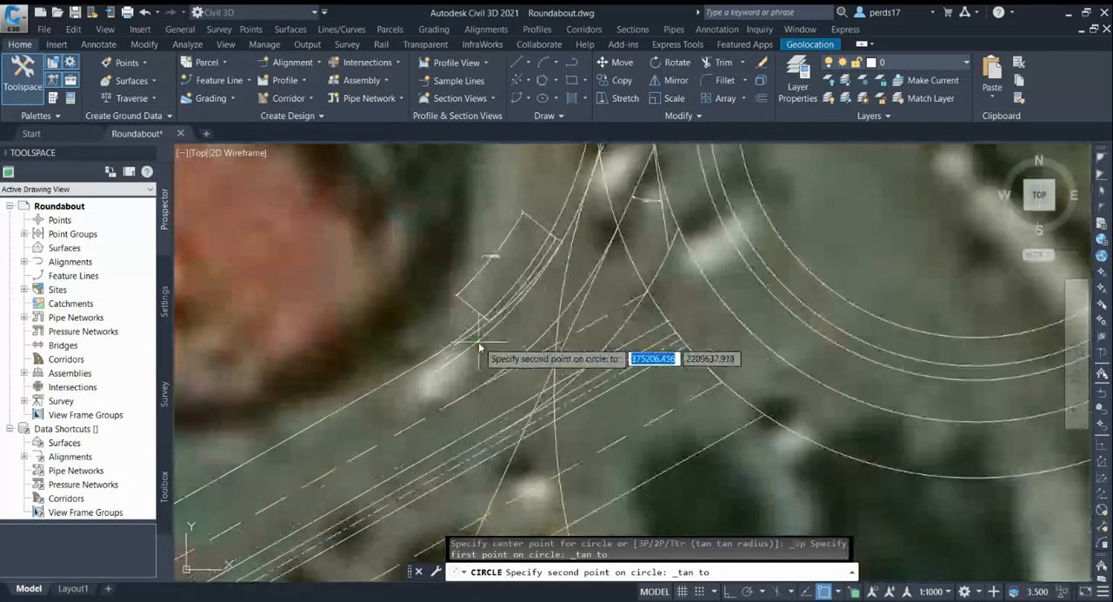
{"action": "left_click", "coordinate": [484, 340]}
{"action": "scroll", "coordinate": [487, 335], "scroll_direction": "up", "scroll_amount": 2}
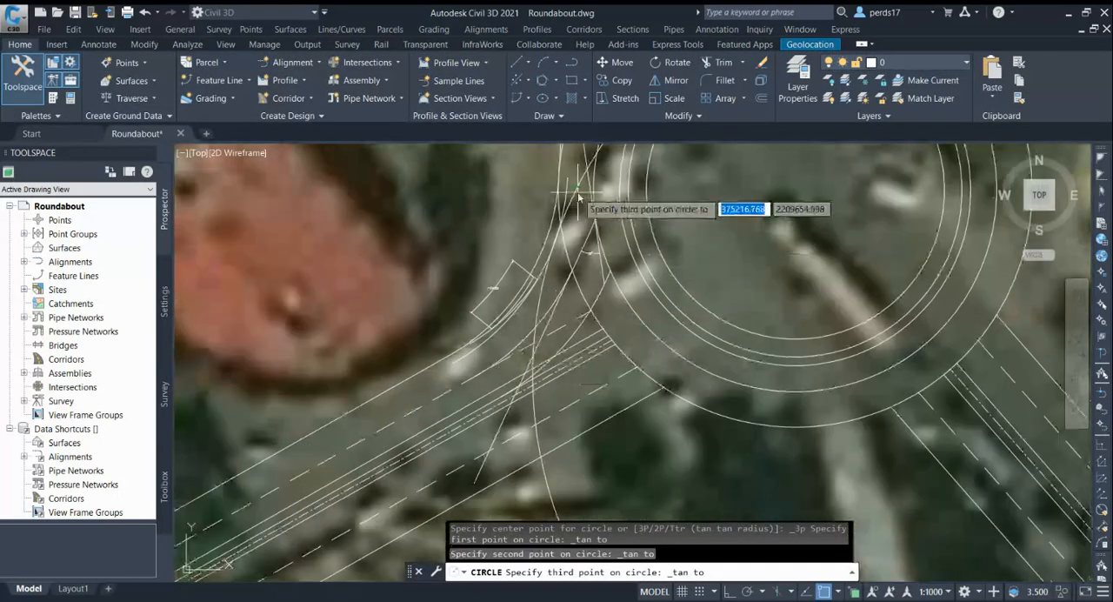
{"action": "left_click", "coordinate": [581, 215]}
{"action": "scroll", "coordinate": [562, 409], "scroll_direction": "down", "scroll_amount": 2}
{"action": "scroll", "coordinate": [563, 408], "scroll_direction": "down", "scroll_amount": 2}
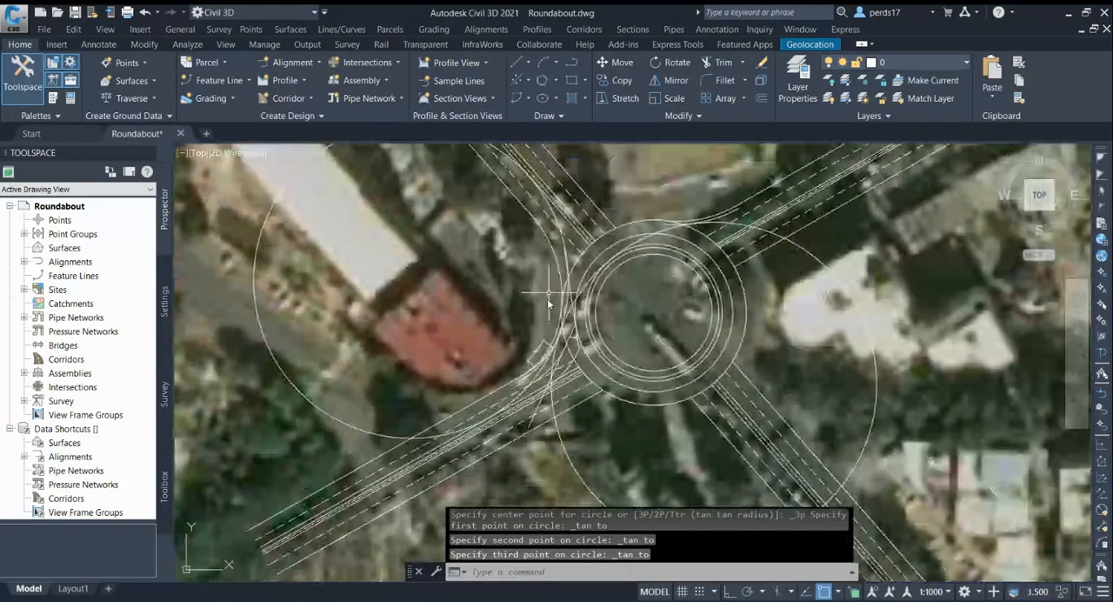
Show the properties of the southwest entry path circle to check its radius
{"action": "left_click", "coordinate": [322, 408]}
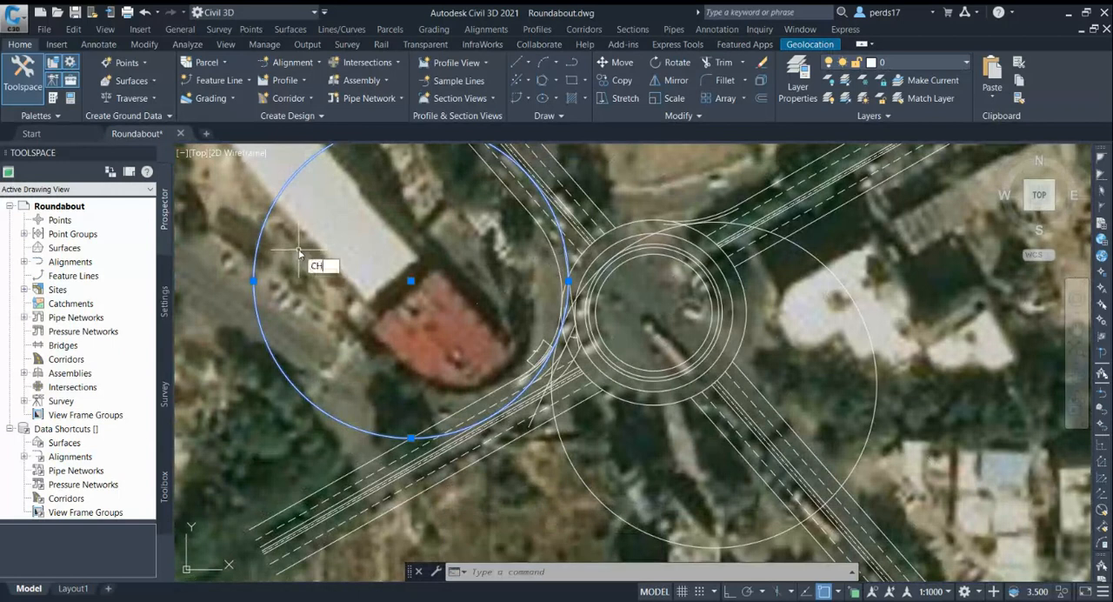
{"action": "key", "text": "Return"}
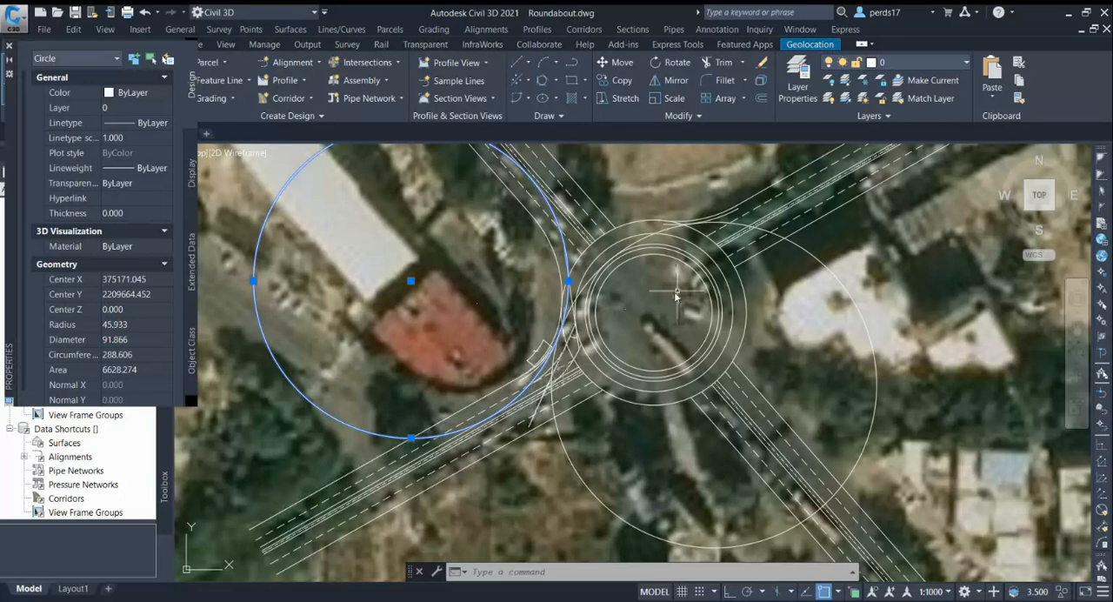
{"action": "scroll", "coordinate": [669, 289], "scroll_direction": "up", "scroll_amount": 3}
{"action": "scroll", "coordinate": [470, 383], "scroll_direction": "down", "scroll_amount": 3}
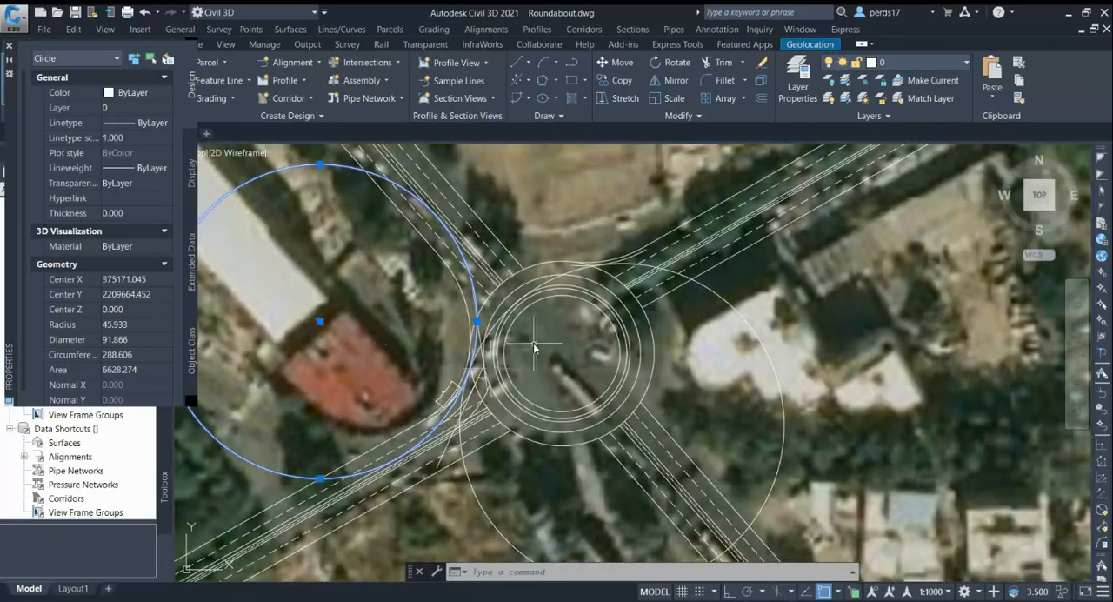
Try to trim the large through-path circle beside the northeast exit arc, and undo that trim
{"action": "key", "text": "Return"}
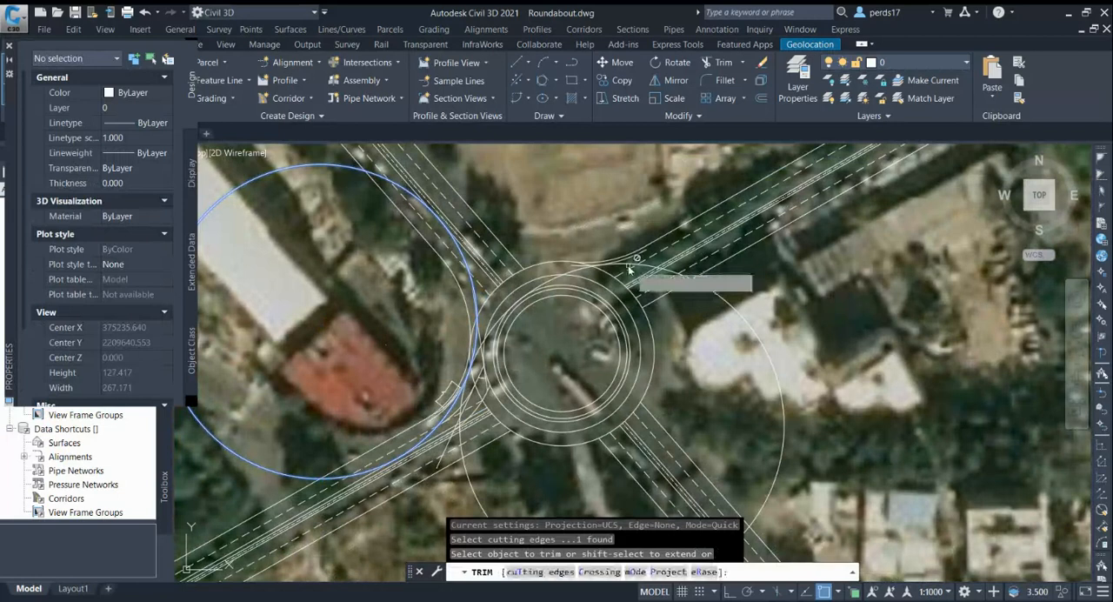
{"action": "scroll", "coordinate": [608, 275], "scroll_direction": "up", "scroll_amount": 5}
{"action": "key", "text": "Escape"}
{"action": "type", "text": "tr"}
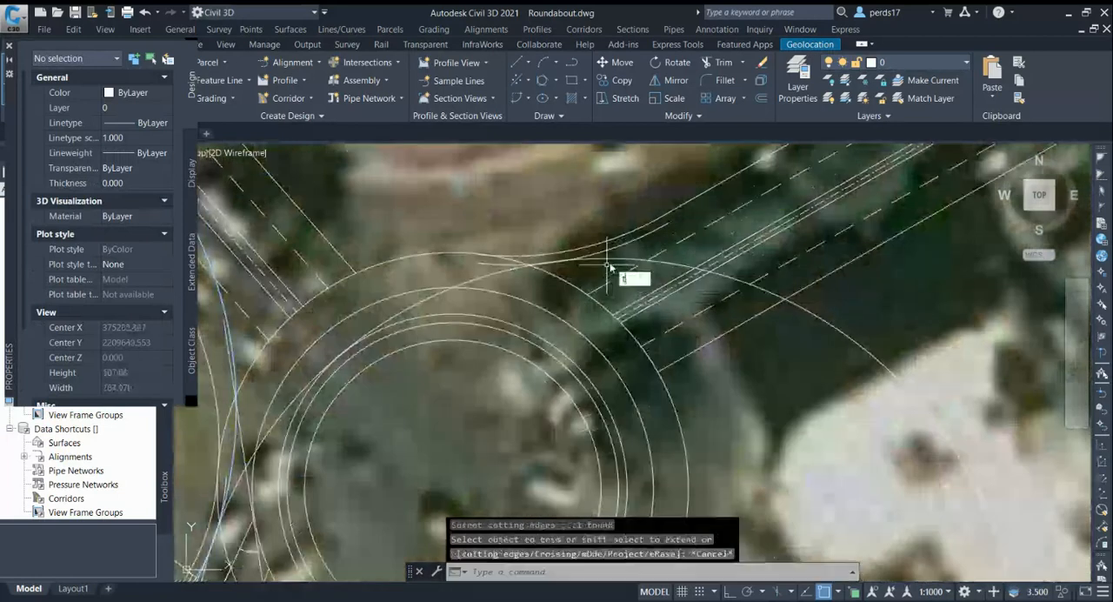
{"action": "key", "text": "Return"}
{"action": "left_click_drag", "start_coordinate": [582, 267], "coordinate": [571, 257]}
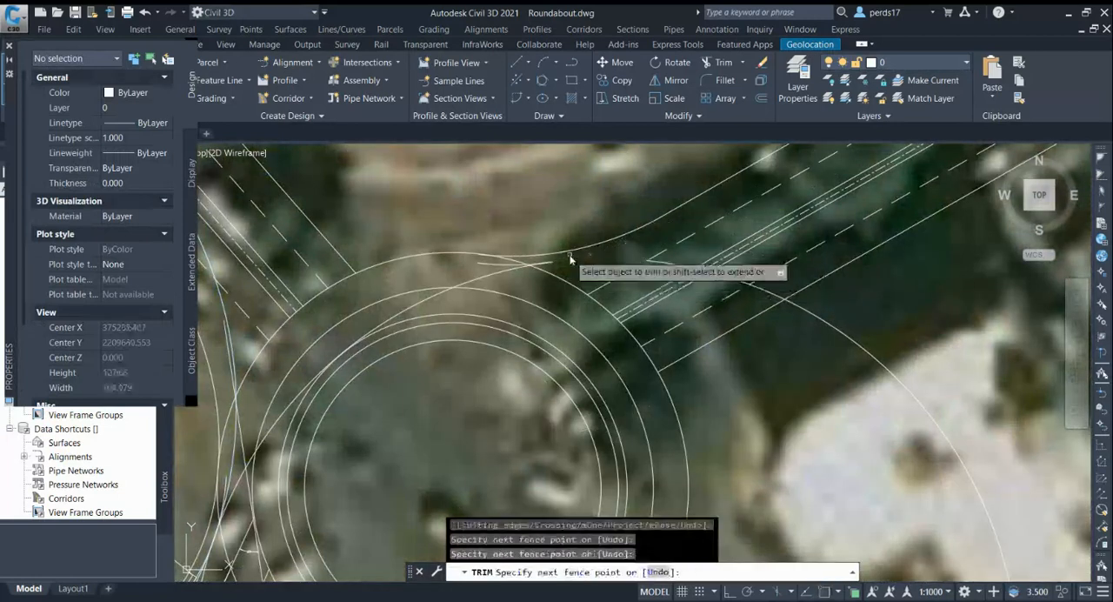
{"action": "key", "text": "Escape"}
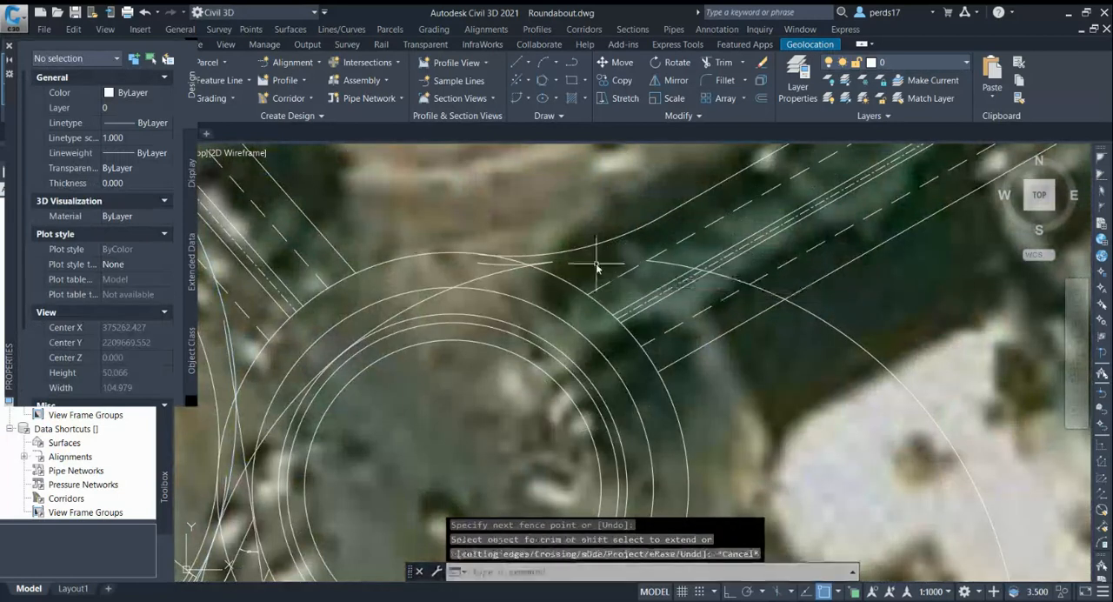
{"action": "key", "text": "Escape"}
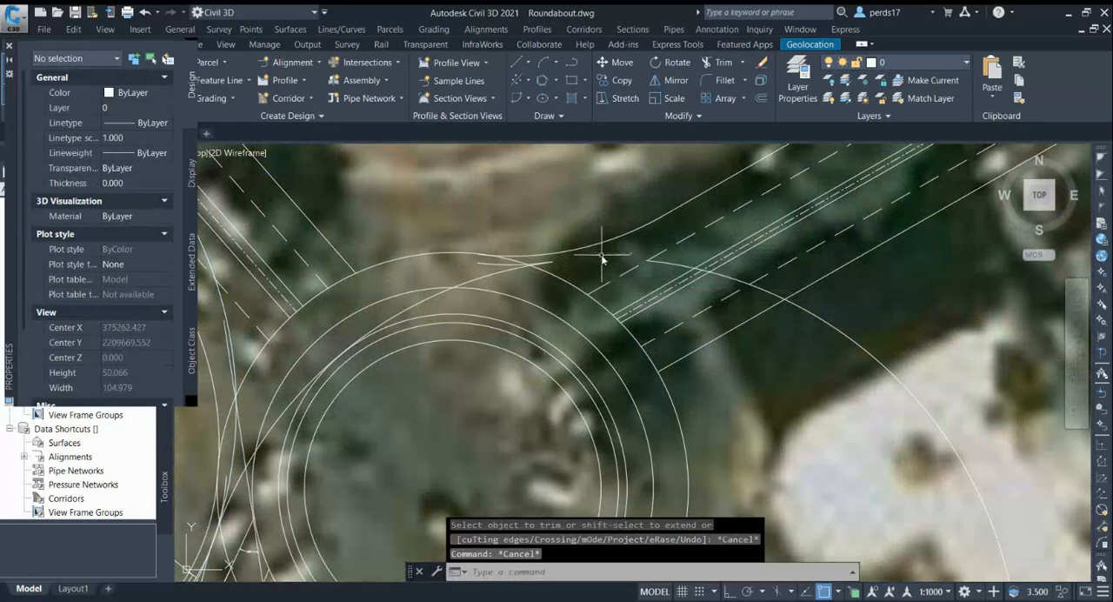
{"action": "key", "text": "ctrl+z"}
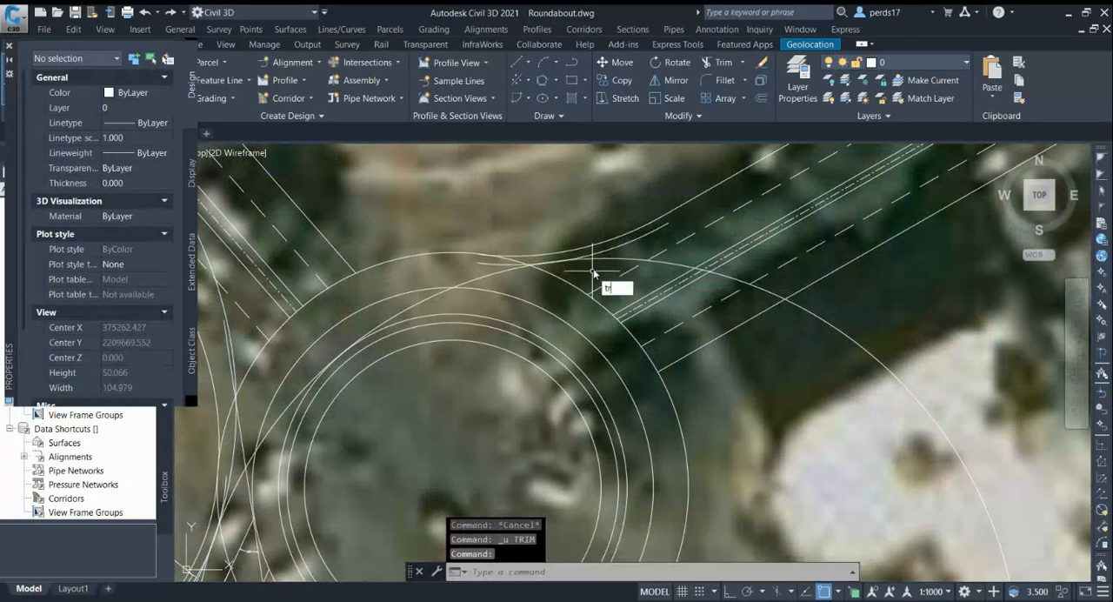
Trim the large through-path circle at the northeast exit and both path circles at the southwest entry, and delete the through-path circle's leftover outer arc
{"action": "key", "text": "Return"}
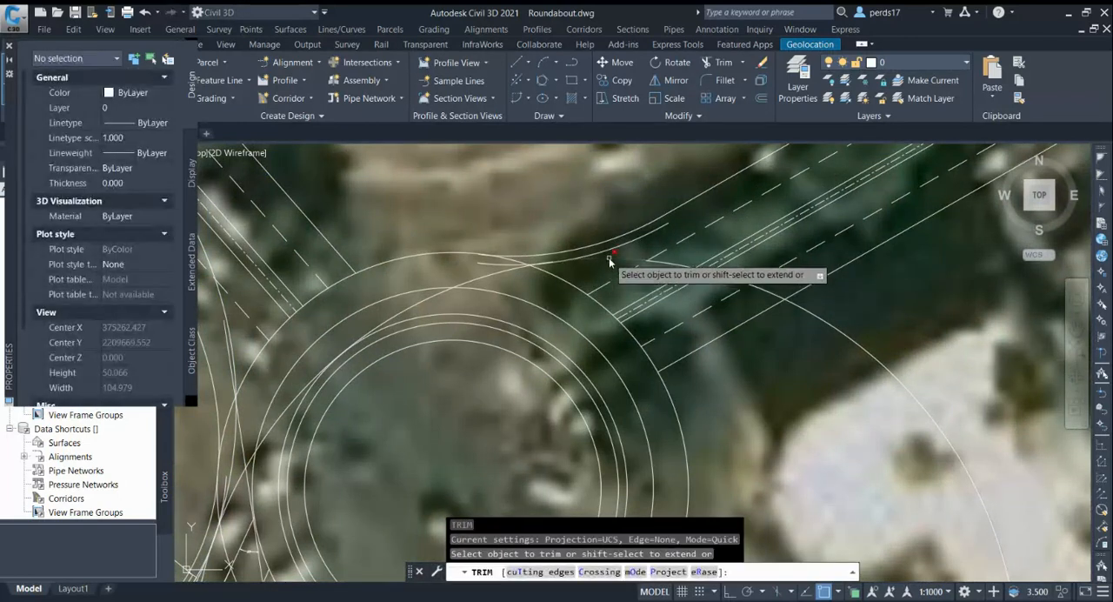
{"action": "left_click", "coordinate": [608, 258]}
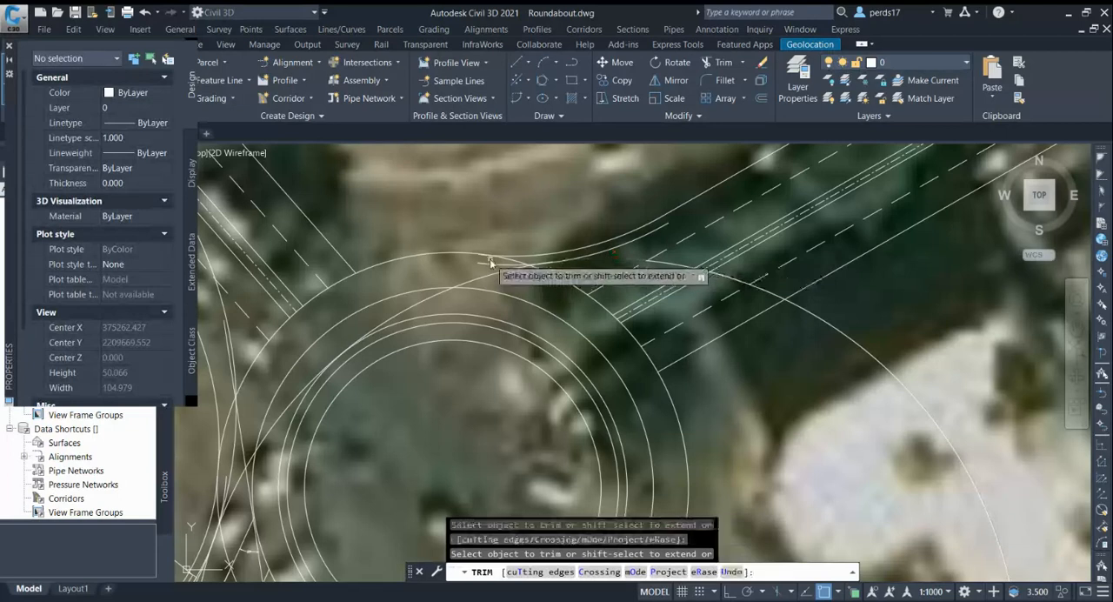
{"action": "scroll", "coordinate": [487, 261], "scroll_direction": "down", "scroll_amount": 4}
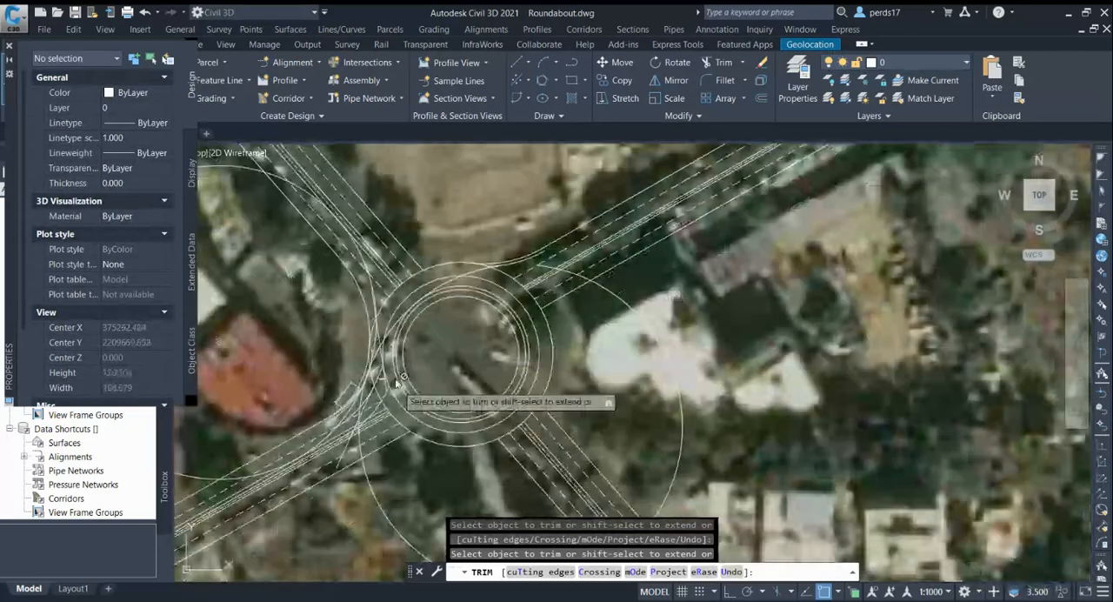
{"action": "scroll", "coordinate": [396, 383], "scroll_direction": "up", "scroll_amount": 4}
{"action": "scroll", "coordinate": [412, 338], "scroll_direction": "down", "scroll_amount": 2}
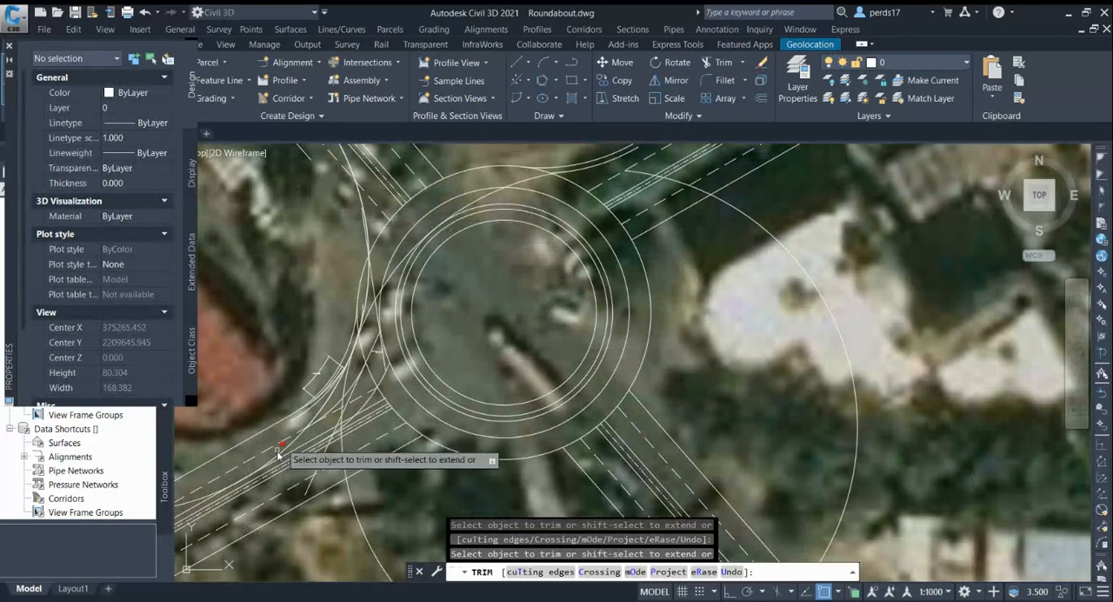
{"action": "scroll", "coordinate": [357, 414], "scroll_direction": "up", "scroll_amount": 2}
{"action": "scroll", "coordinate": [353, 416], "scroll_direction": "down", "scroll_amount": 2}
{"action": "scroll", "coordinate": [231, 492], "scroll_direction": "up", "scroll_amount": 2}
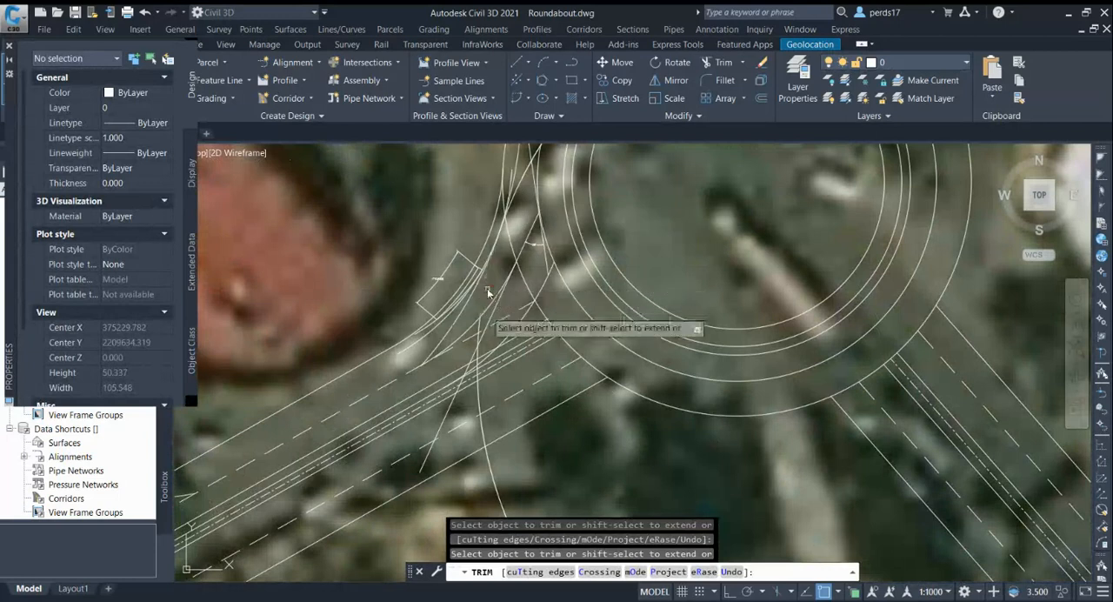
{"action": "key", "text": "Escape"}
{"action": "left_click", "coordinate": [478, 334]}
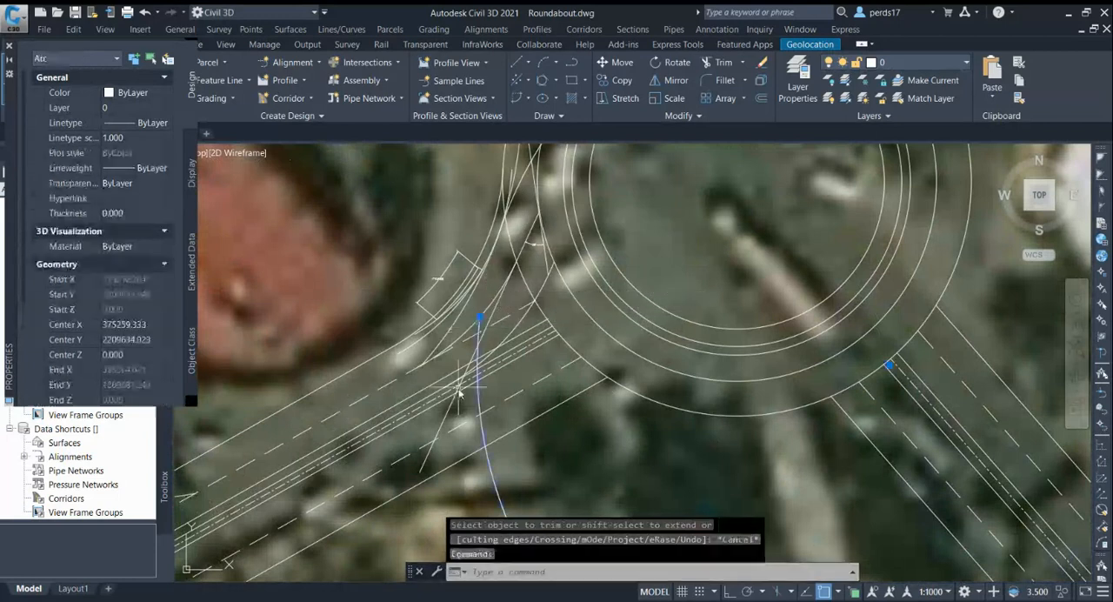
{"action": "key", "text": "Delete"}
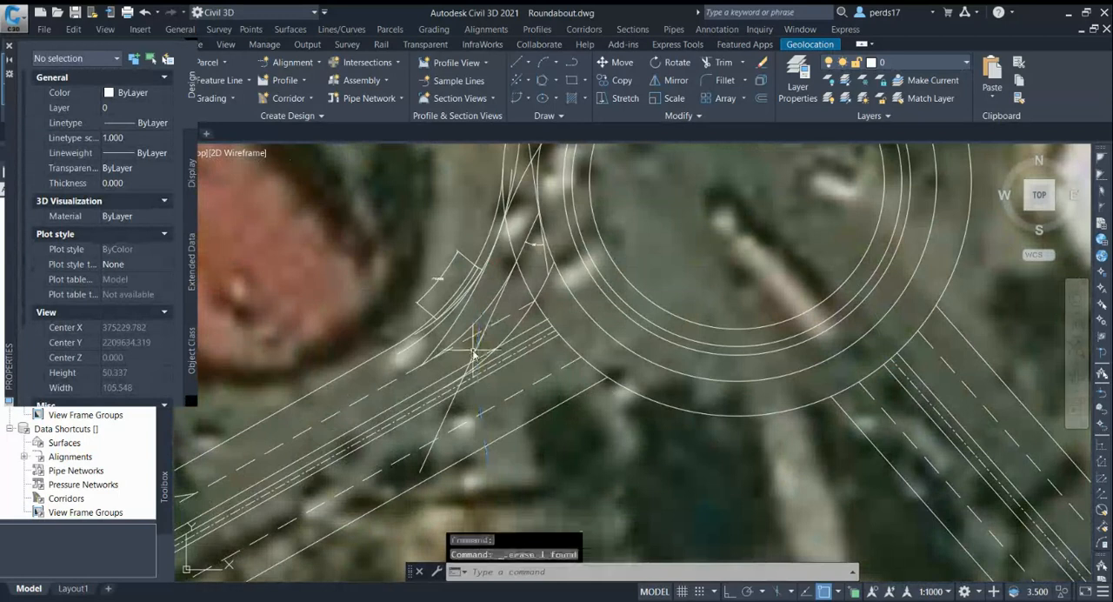
Try to extend the trimmed entry path arc along the southwest approach
{"action": "key", "text": "Return"}
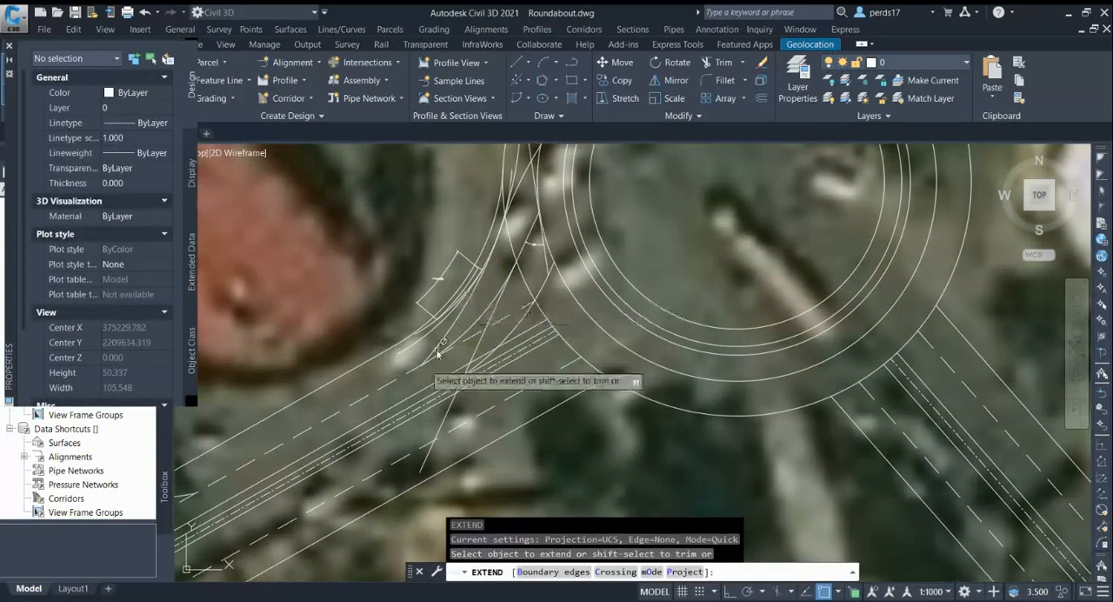
{"action": "scroll", "coordinate": [427, 352], "scroll_direction": "up", "scroll_amount": 2}
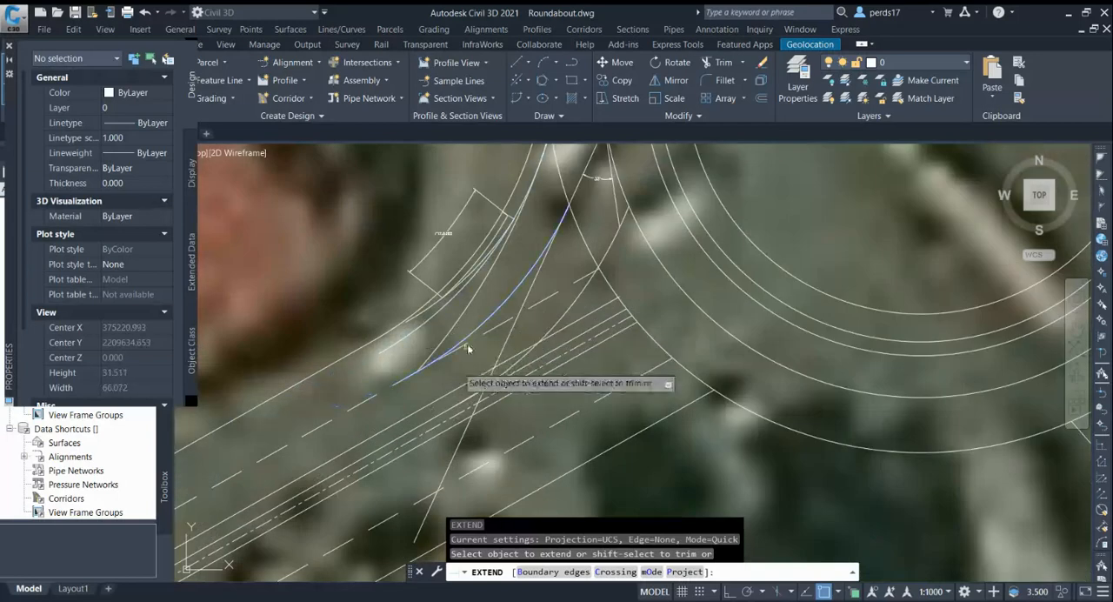
{"action": "scroll", "coordinate": [467, 378], "scroll_direction": "down", "scroll_amount": 5}
{"action": "key", "text": "Escape"}
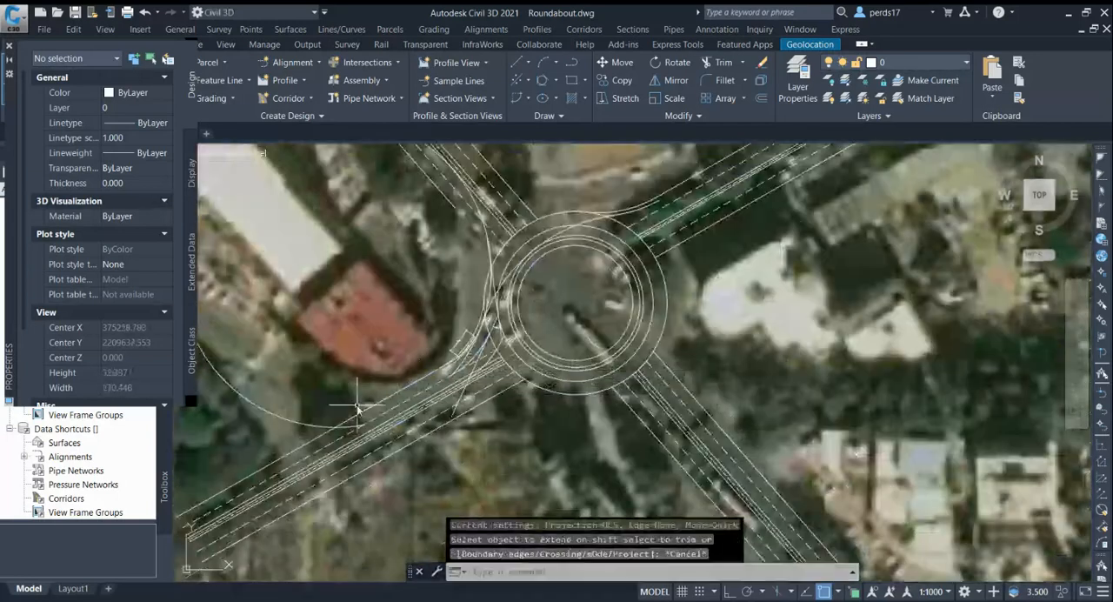
{"action": "key", "text": "Escape"}
{"action": "scroll", "coordinate": [439, 396], "scroll_direction": "up", "scroll_amount": 5}
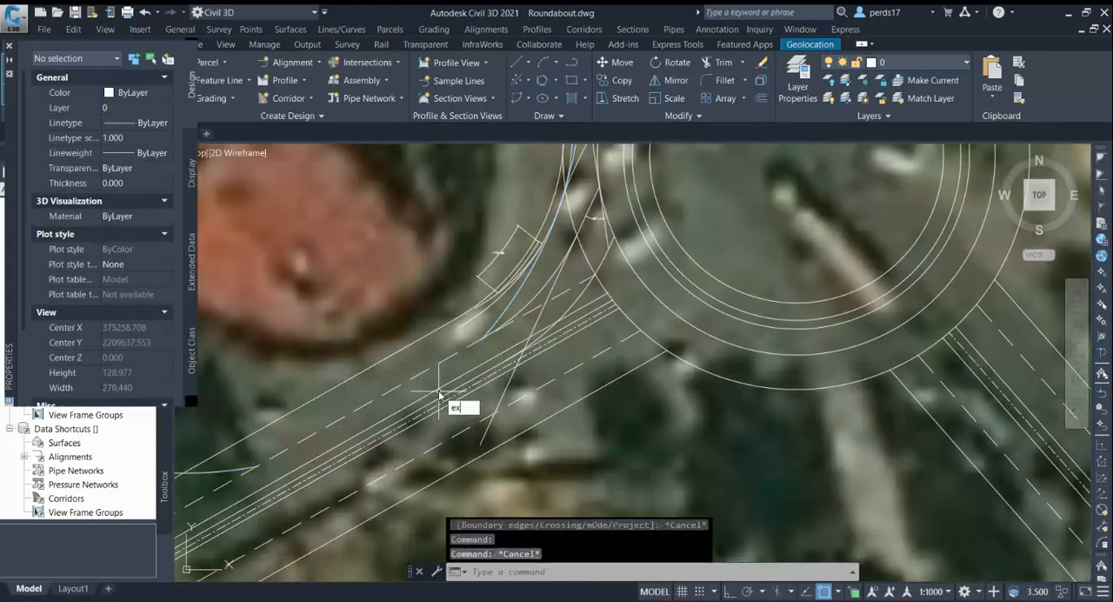
{"action": "key", "text": "Return"}
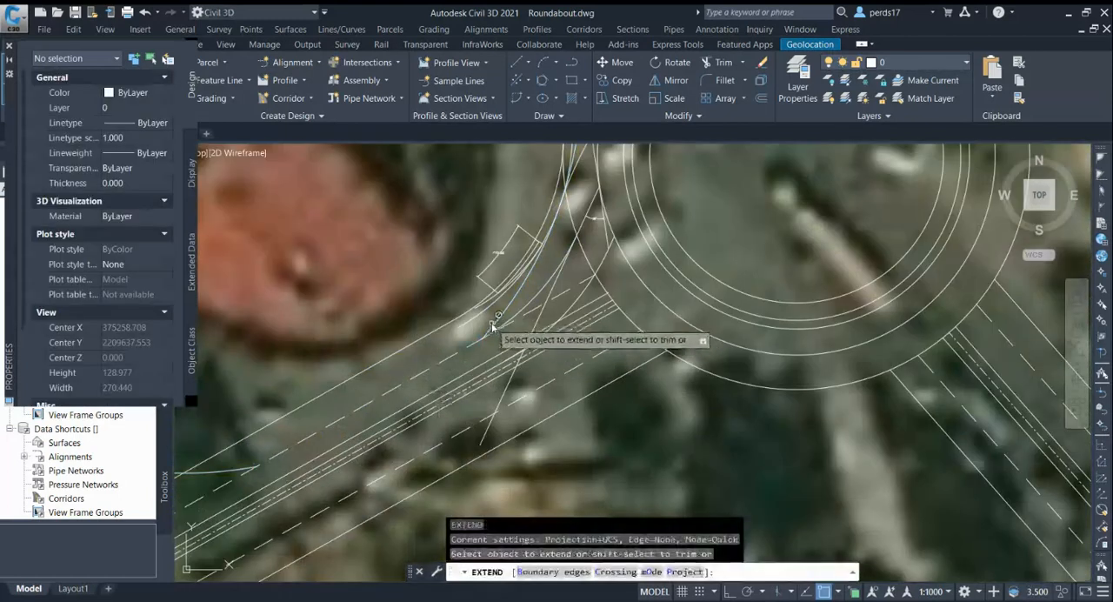
{"action": "left_click", "coordinate": [492, 326]}
{"action": "scroll", "coordinate": [503, 313], "scroll_direction": "up", "scroll_amount": 6}
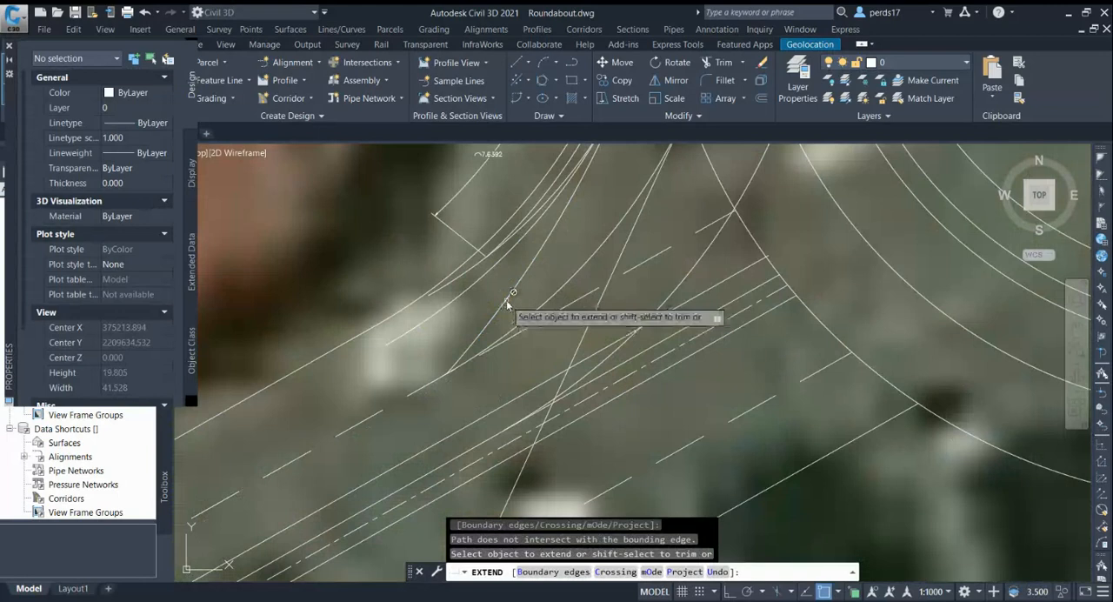
{"action": "key", "text": "Escape"}
{"action": "scroll", "coordinate": [501, 318], "scroll_direction": "down", "scroll_amount": 4}
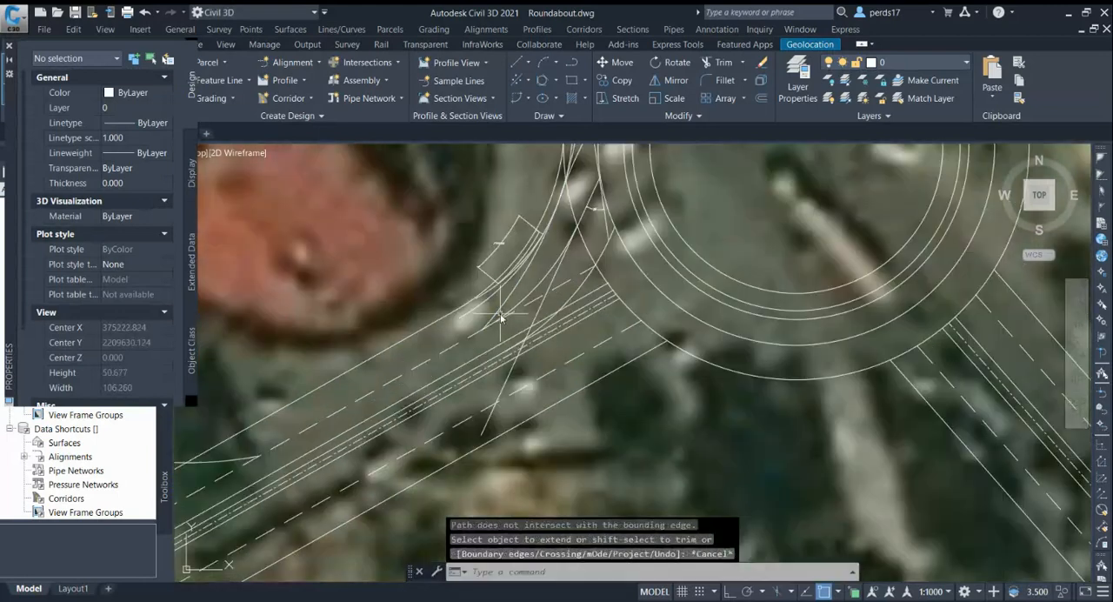
{"action": "type", "text": "ex"}
{"action": "key", "text": "Return"}
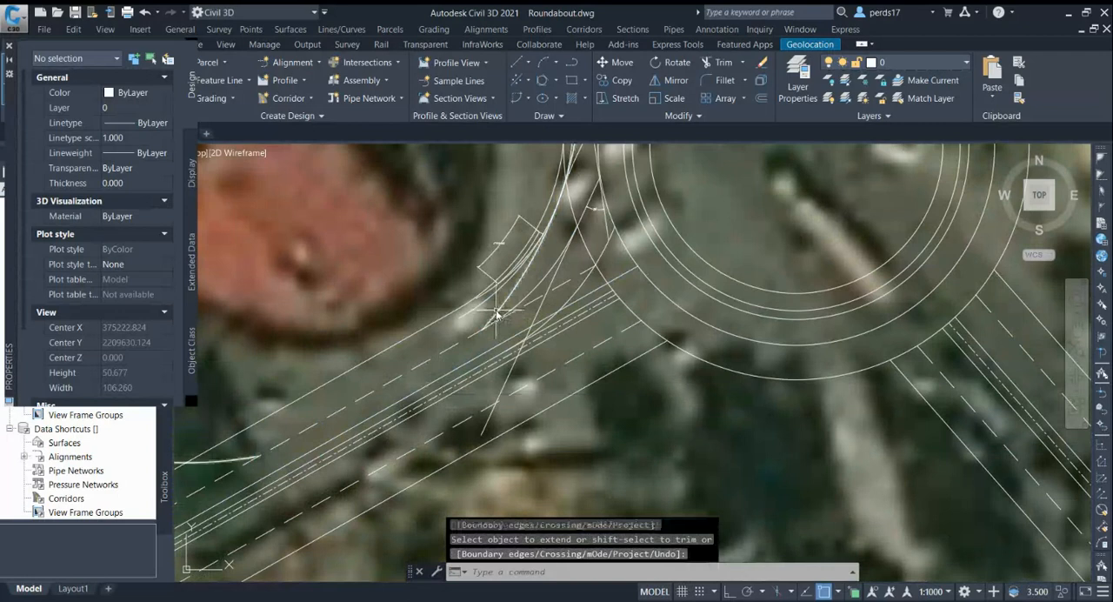
{"action": "key", "text": "Escape"}
Examine the entry angle's construction line and angular dimension at the southwest entry, along with the overall roundabout layout
{"action": "scroll", "coordinate": [470, 357], "scroll_direction": "down", "scroll_amount": 4}
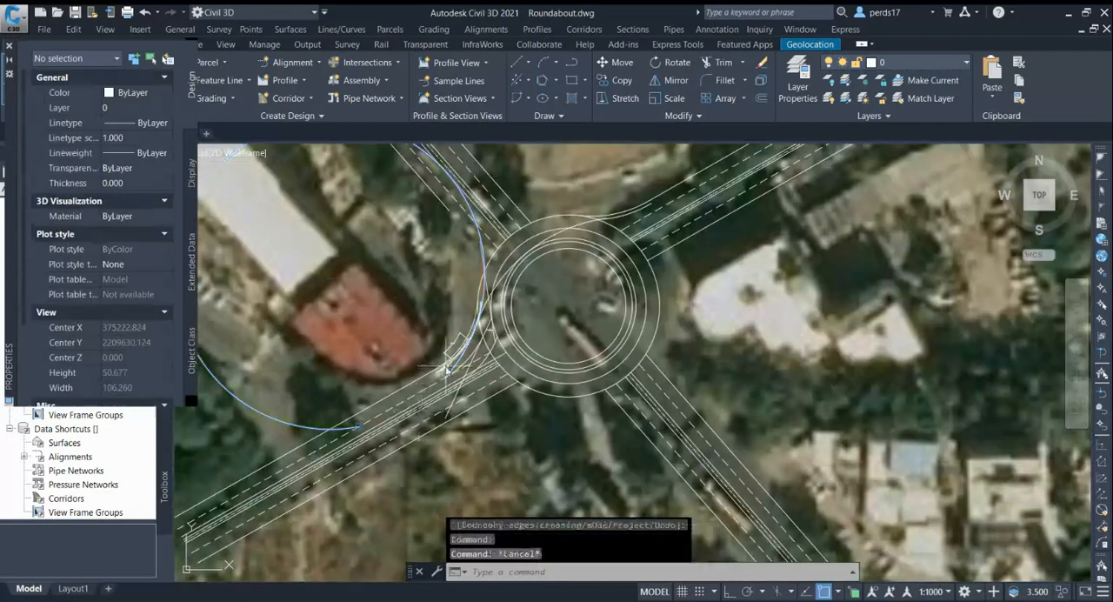
{"action": "scroll", "coordinate": [495, 274], "scroll_direction": "up", "scroll_amount": 3}
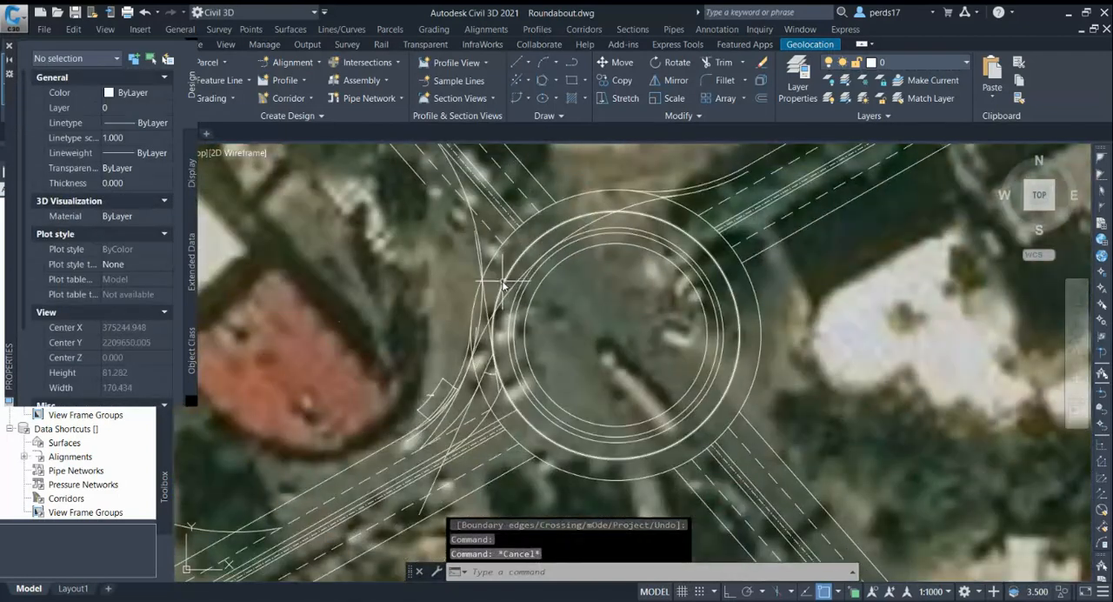
{"action": "left_click", "coordinate": [486, 306]}
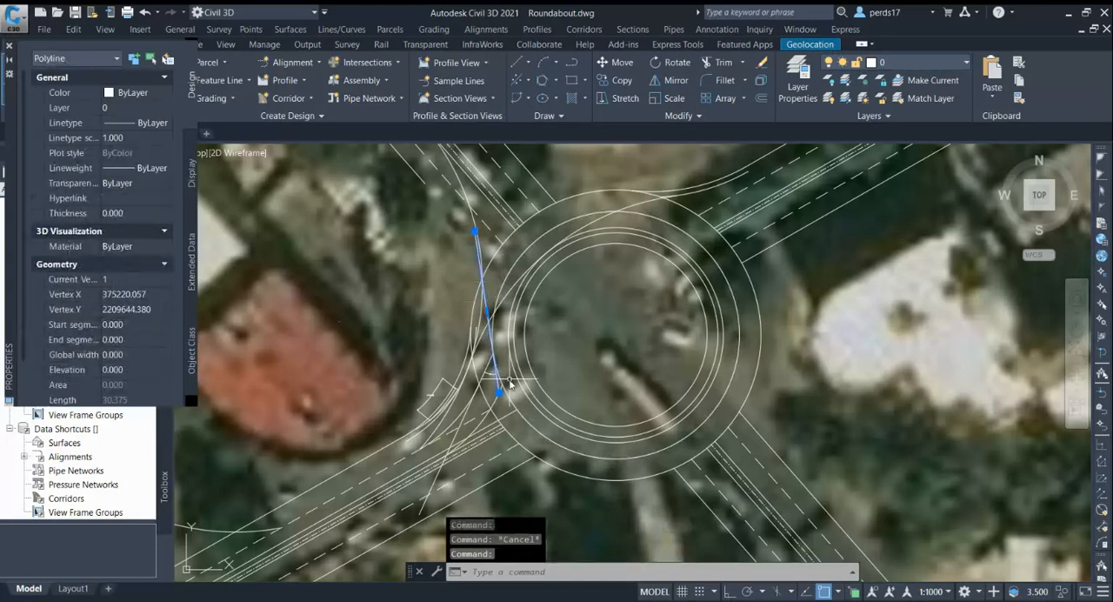
{"action": "scroll", "coordinate": [507, 331], "scroll_direction": "up", "scroll_amount": 2}
{"action": "key", "text": "Escape"}
{"action": "scroll", "coordinate": [511, 343], "scroll_direction": "down", "scroll_amount": 2}
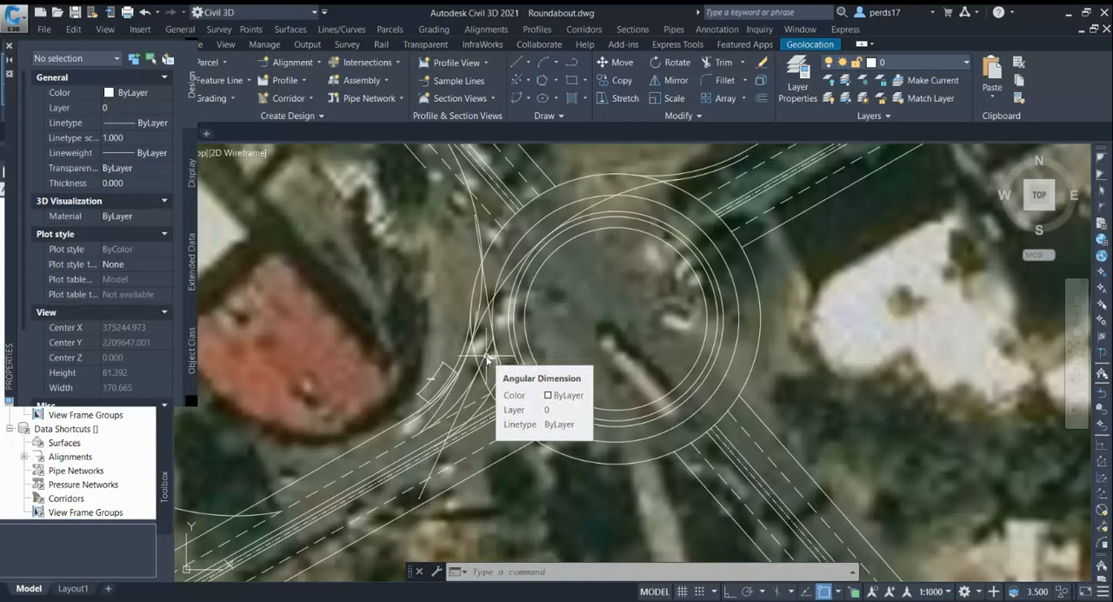
{"action": "scroll", "coordinate": [487, 357], "scroll_direction": "up", "scroll_amount": 4}
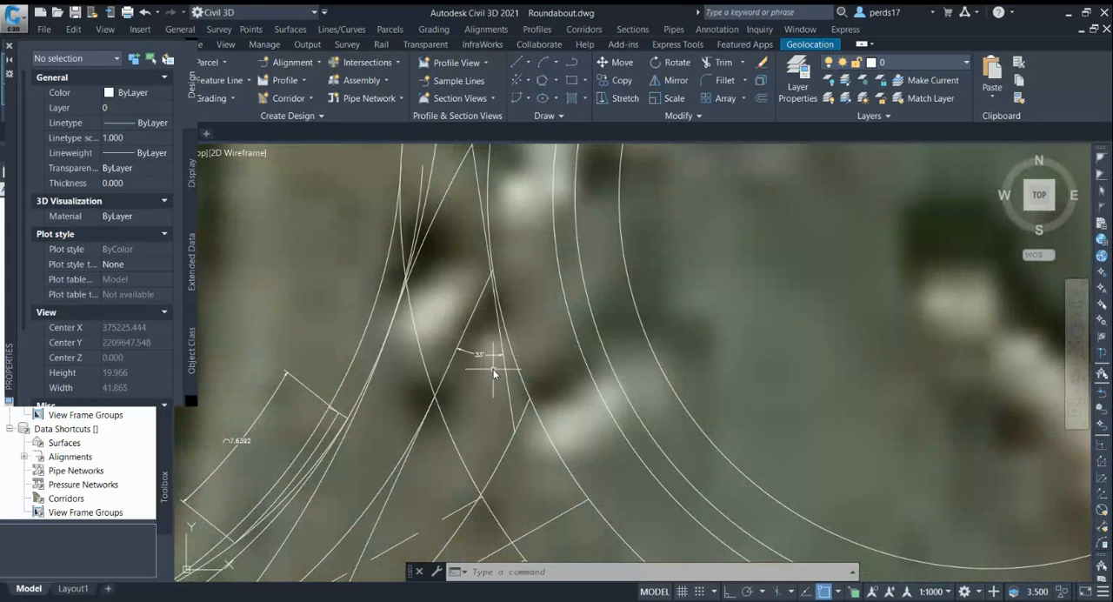
{"action": "scroll", "coordinate": [493, 369], "scroll_direction": "up", "scroll_amount": 3}
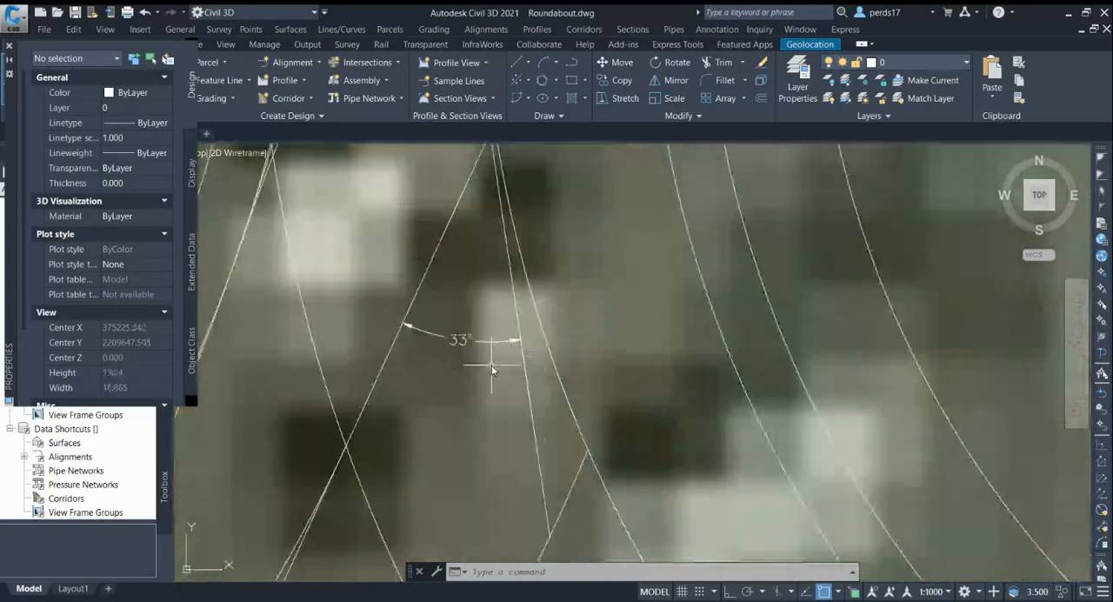
{"action": "scroll", "coordinate": [491, 364], "scroll_direction": "down", "scroll_amount": 4}
{"action": "scroll", "coordinate": [445, 407], "scroll_direction": "down", "scroll_amount": 5}
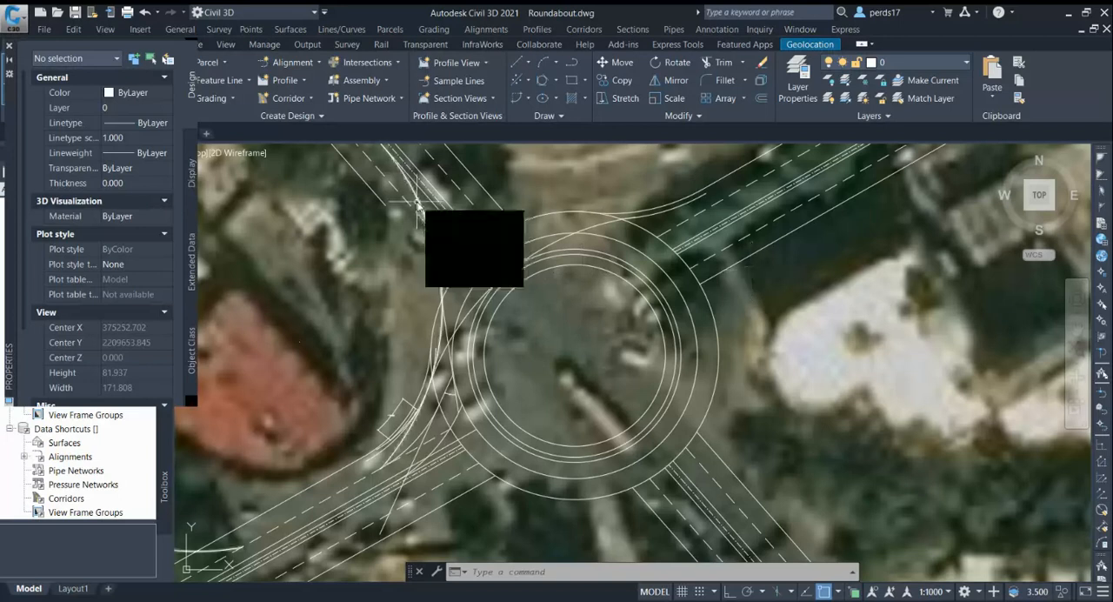
{"action": "scroll", "coordinate": [679, 265], "scroll_direction": "down", "scroll_amount": 3}
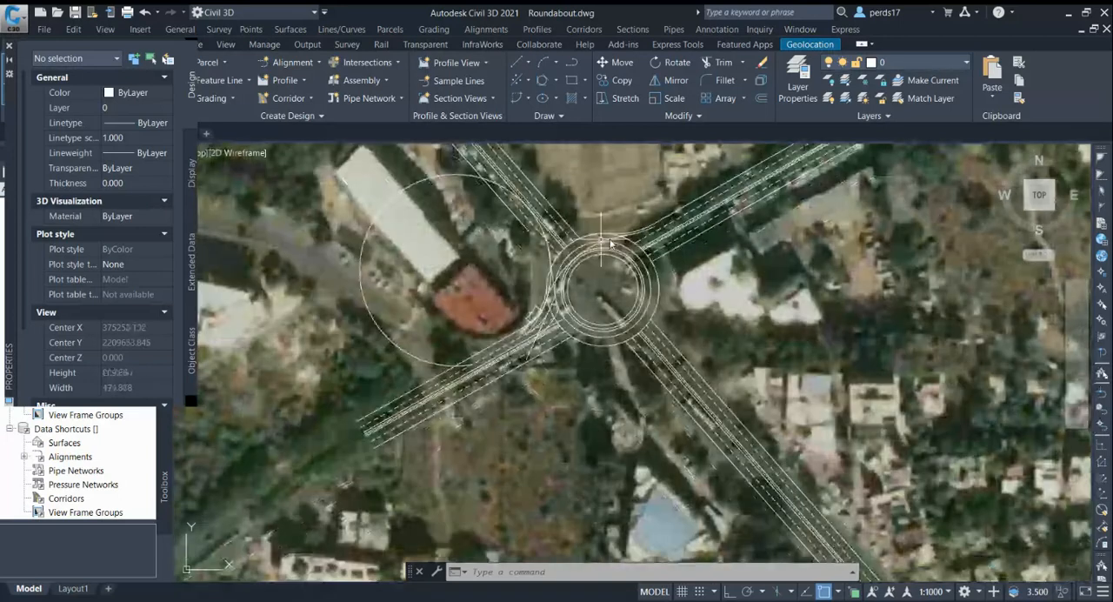
{"action": "scroll", "coordinate": [696, 268], "scroll_direction": "up", "scroll_amount": 2}
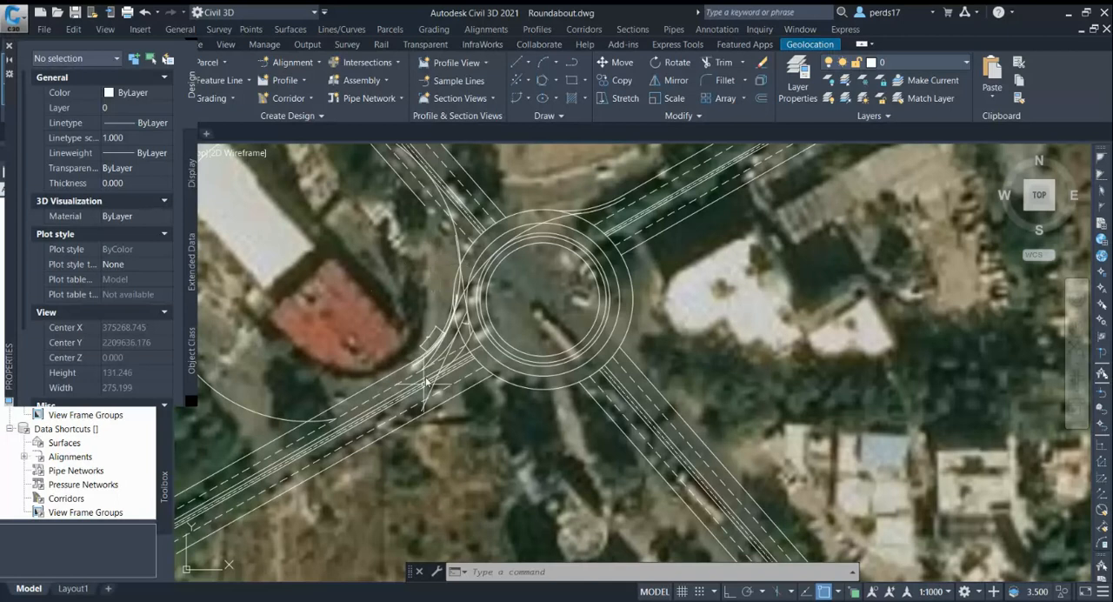
{"action": "scroll", "coordinate": [420, 391], "scroll_direction": "down", "scroll_amount": 2}
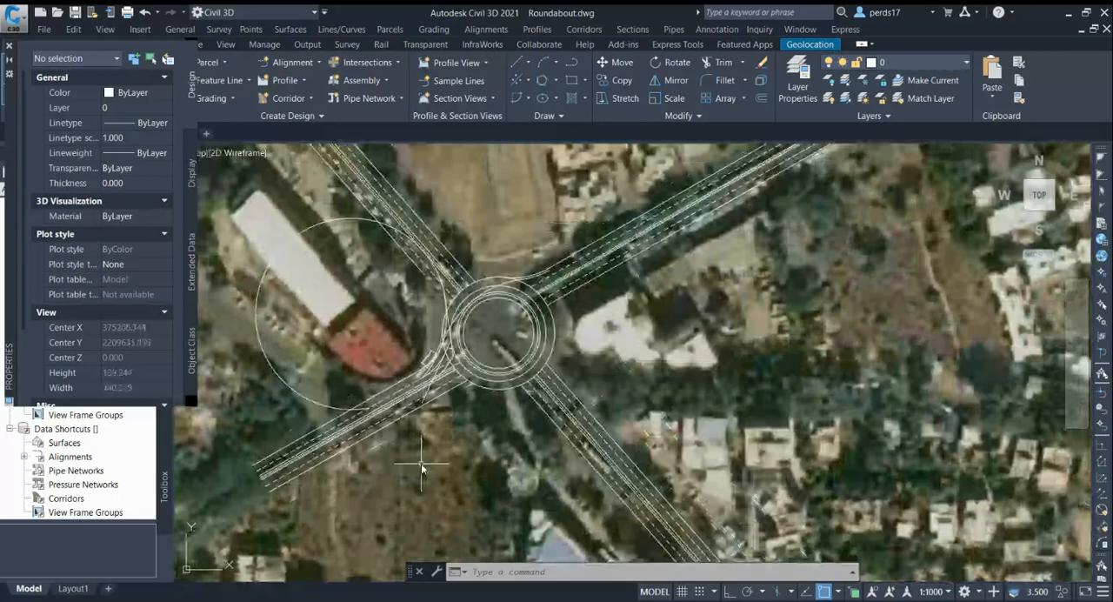